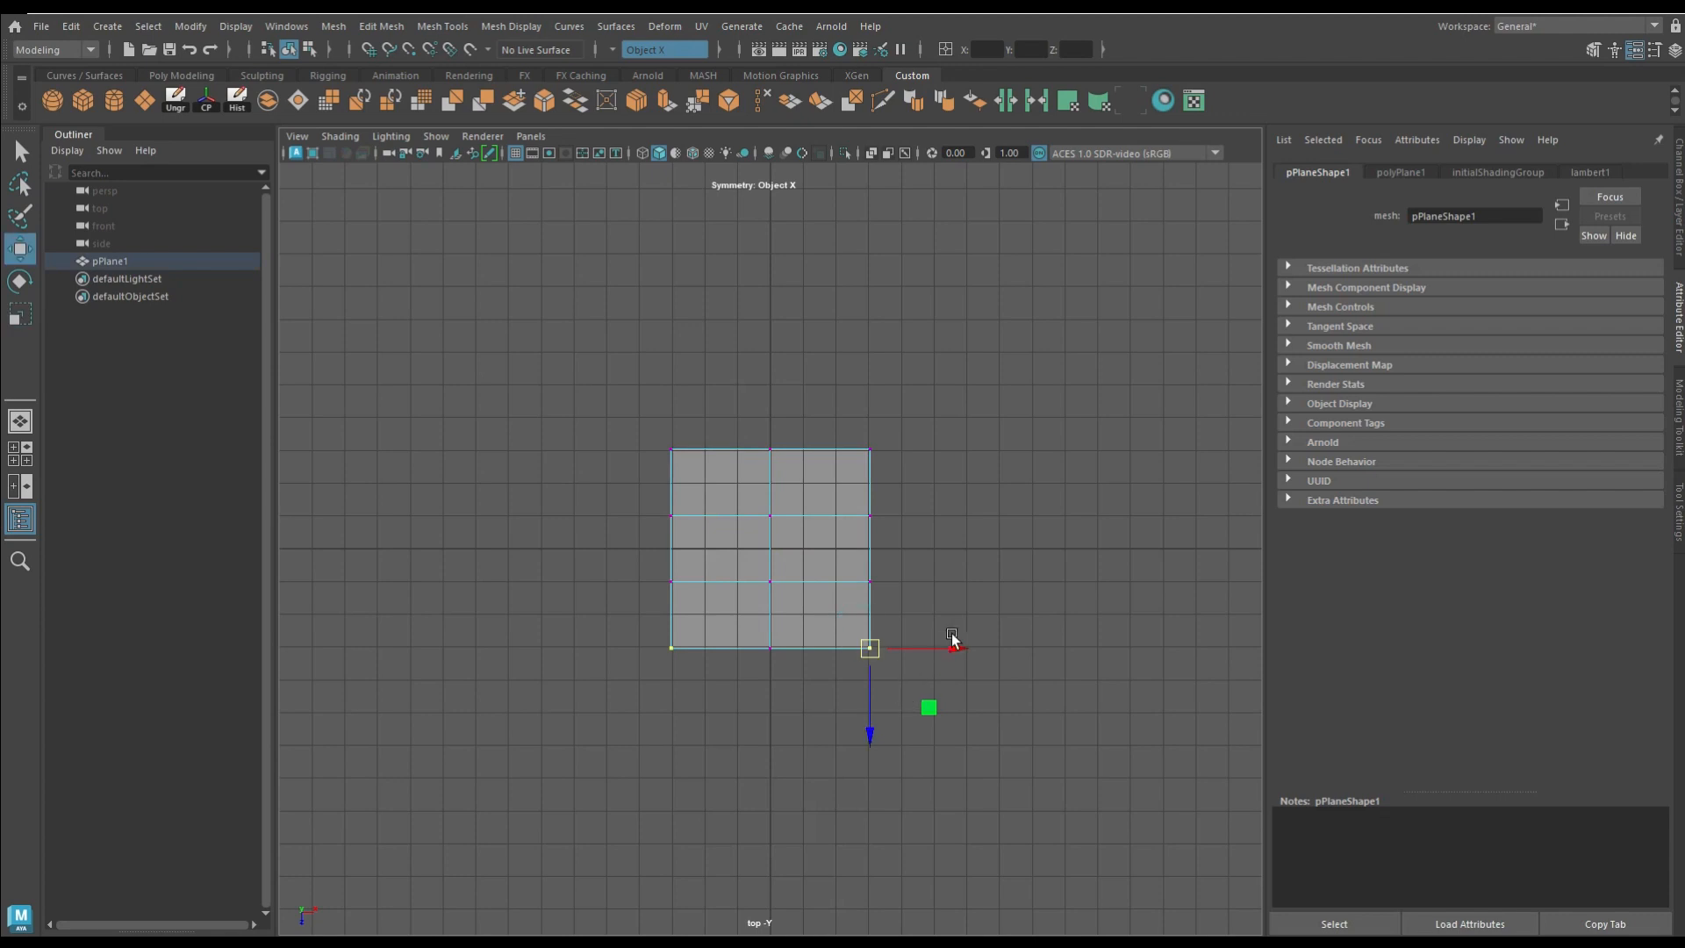
# Step: Move the plane's symmetric vertices inward row by row to shape a tapered body outline with narrow ends
pyautogui.scroll(1, 789, 615)
pyautogui.click(882, 585)
pyautogui.moveTo(966, 586); pyautogui.dragTo(905, 592)
pyautogui.moveTo(842, 486); pyautogui.dragTo(910, 516)
pyautogui.moveTo(821, 389); pyautogui.dragTo(848, 405)
pyautogui.moveTo(978, 435); pyautogui.dragTo(889, 439)
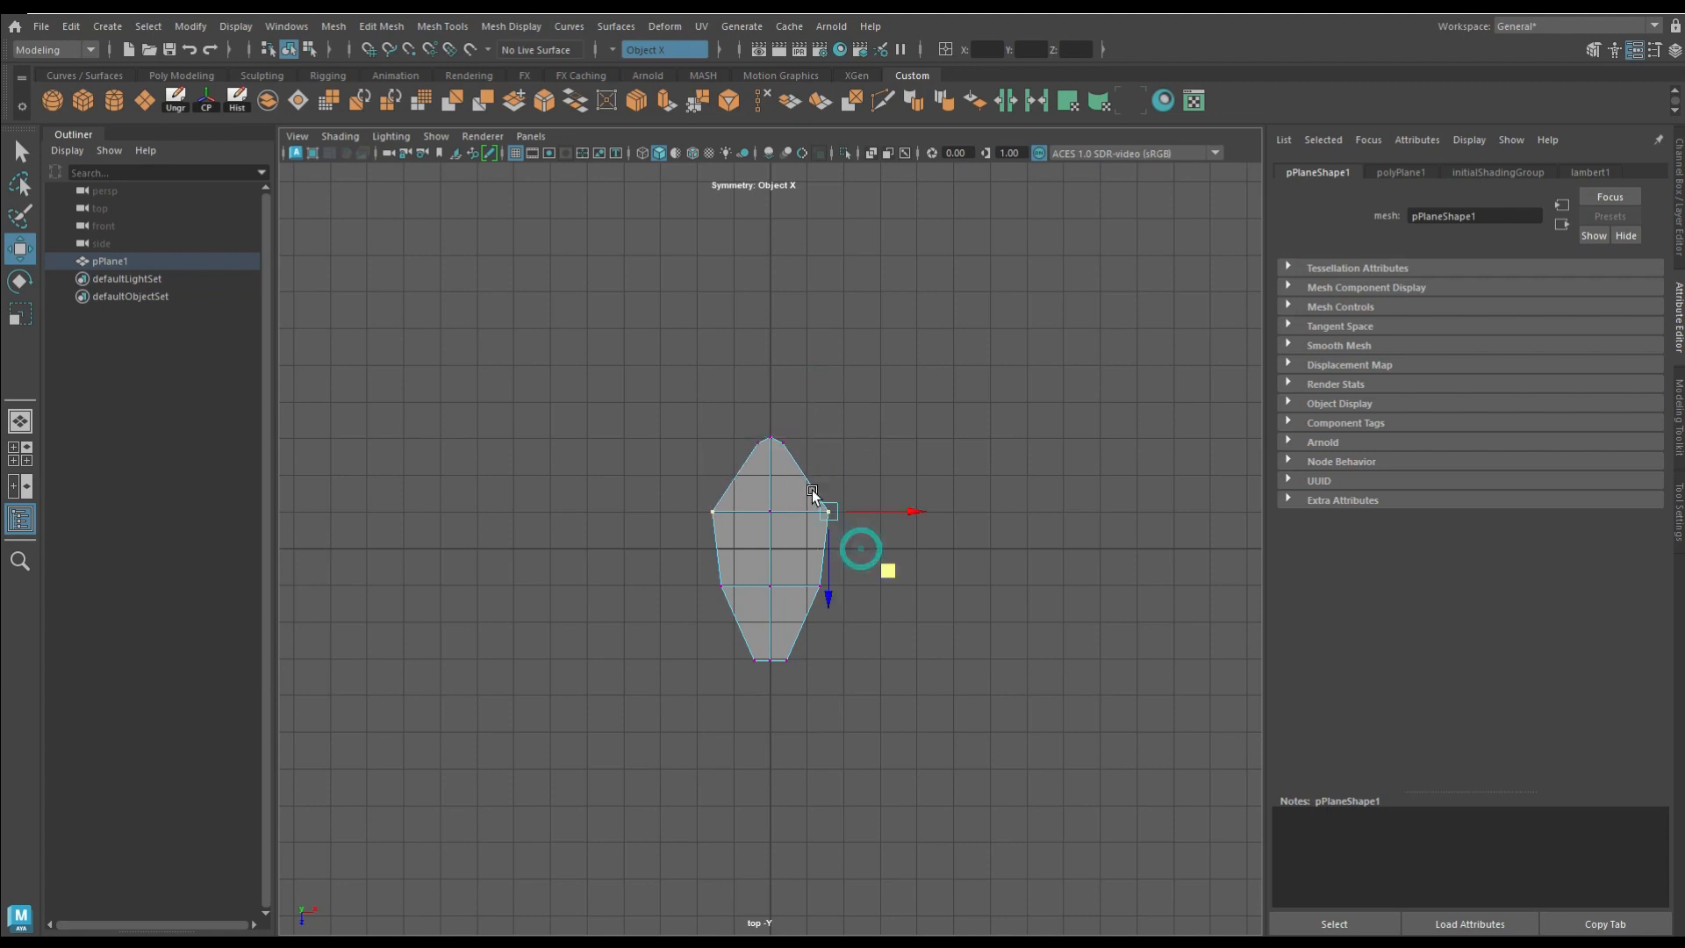
pyautogui.moveTo(888, 571); pyautogui.dragTo(874, 575)
# Step: Cut an extra edge row across the body near its head end and move its vertices outward
pyautogui.click(882, 101)
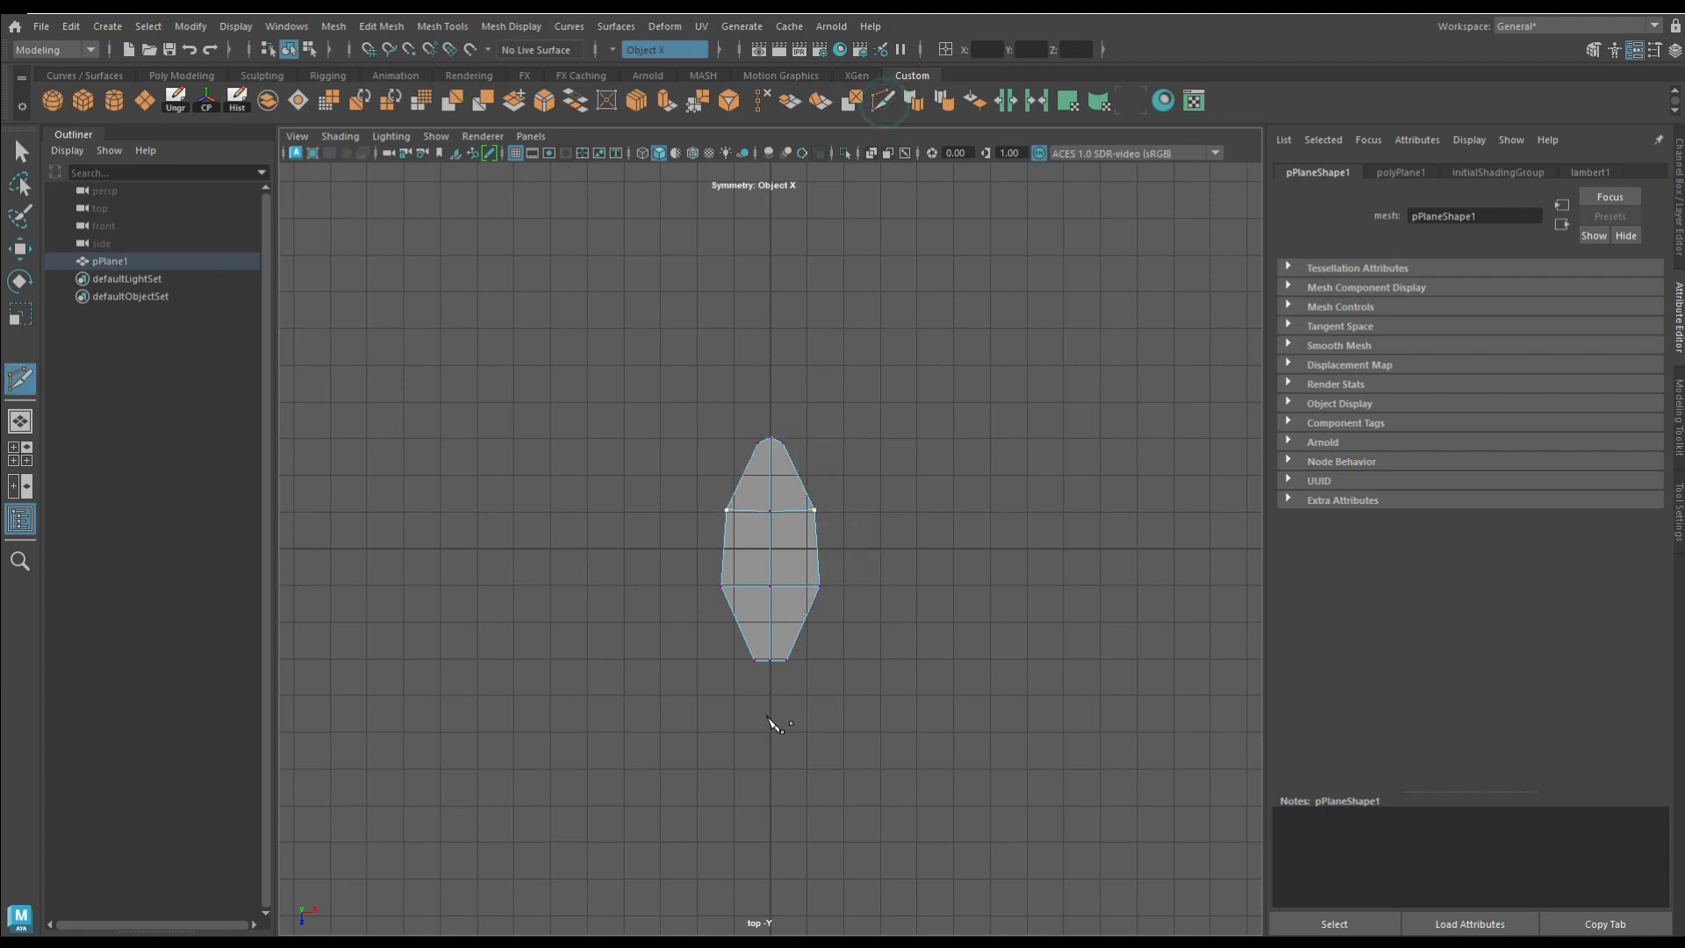
pyautogui.keyDown('ctrl'); pyautogui.click(732, 605); pyautogui.keyUp('ctrl')
pyautogui.press('w')
pyautogui.click(818, 603)
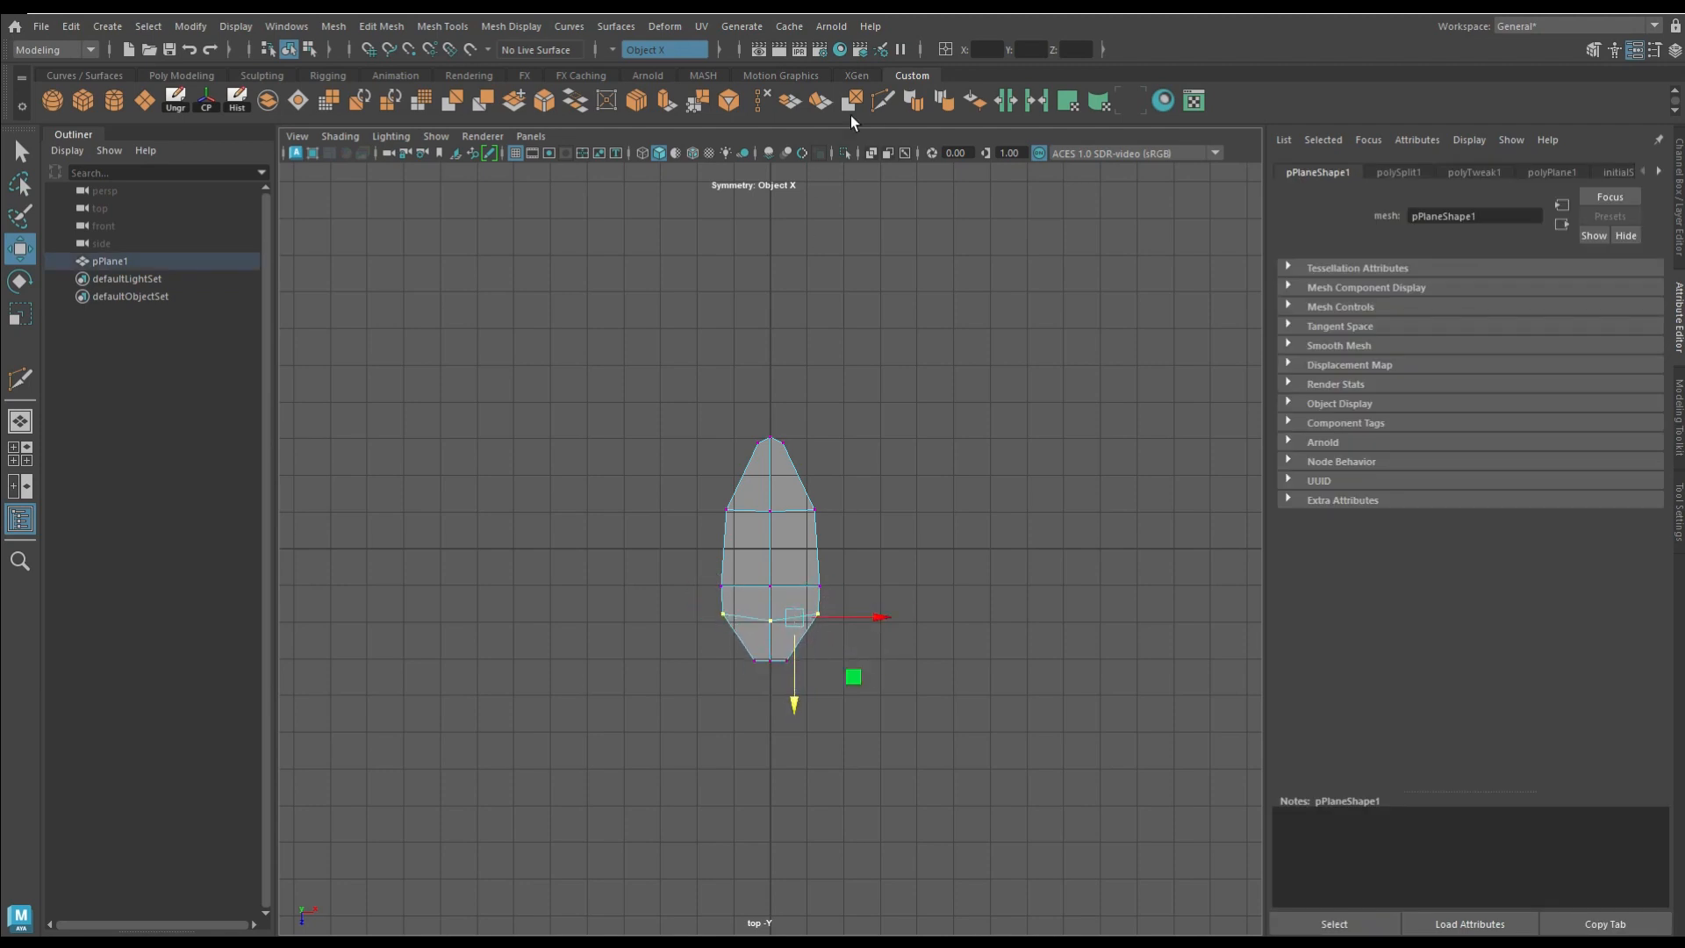
# Step: Cut another edge row just behind the previous one and pull its outer vertices inward to form neck notches
pyautogui.click(883, 100)
pyautogui.keyDown('ctrl'); pyautogui.click(769, 603); pyautogui.keyUp('ctrl')
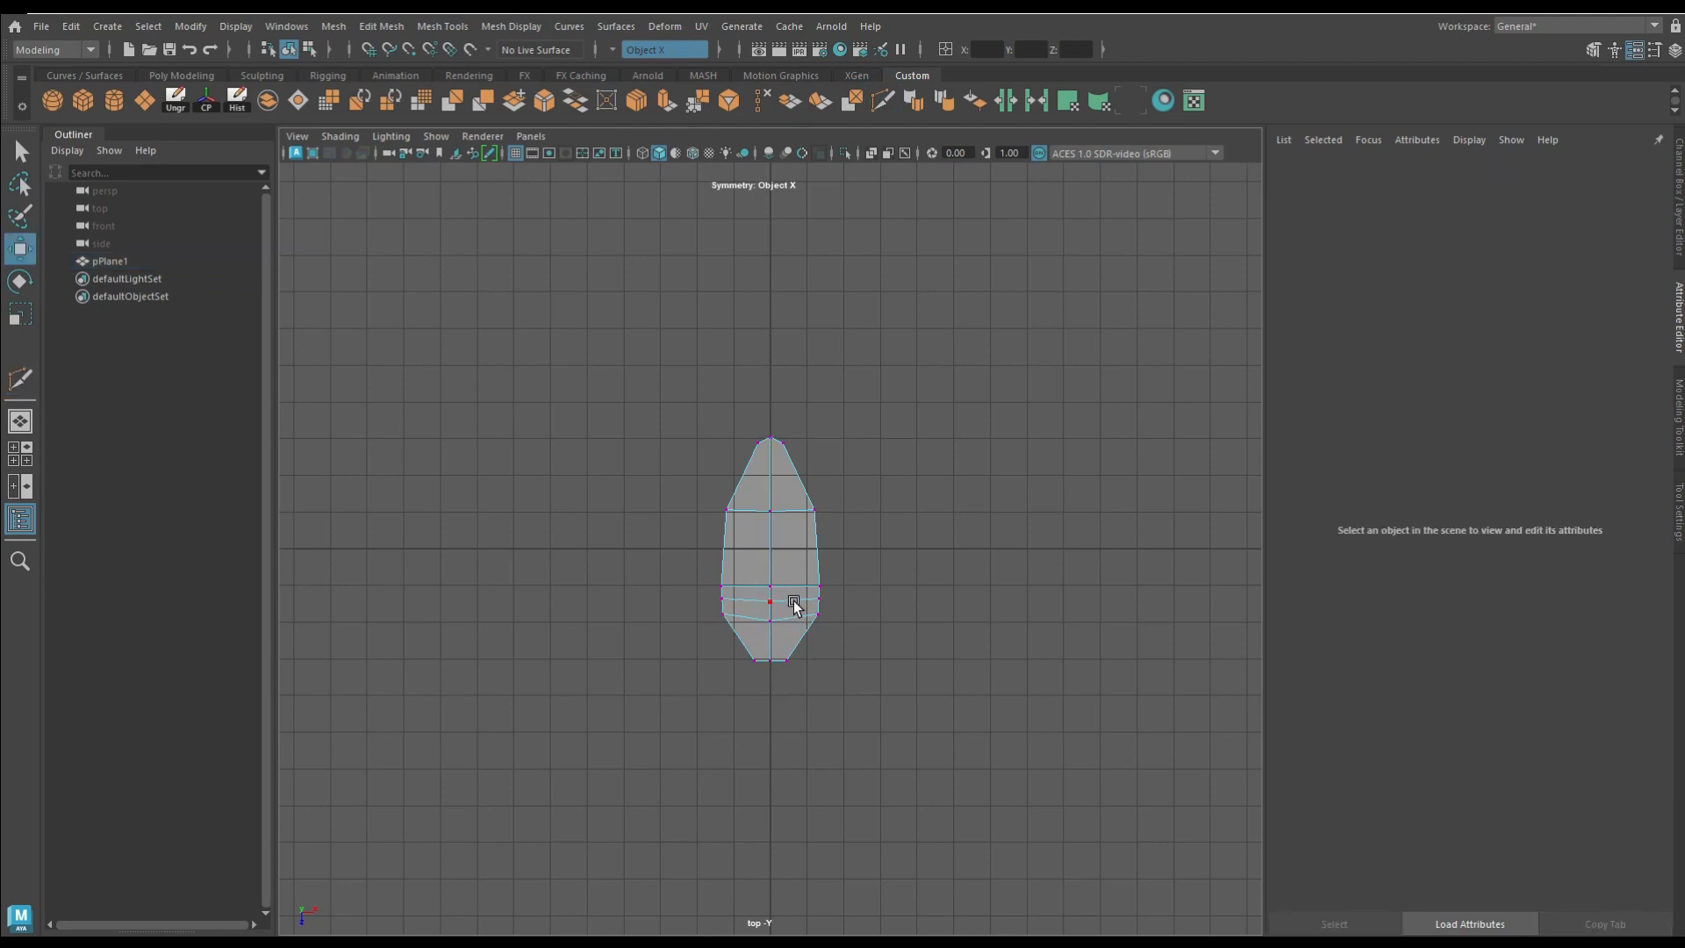
pyautogui.press('w')
pyautogui.click(818, 599)
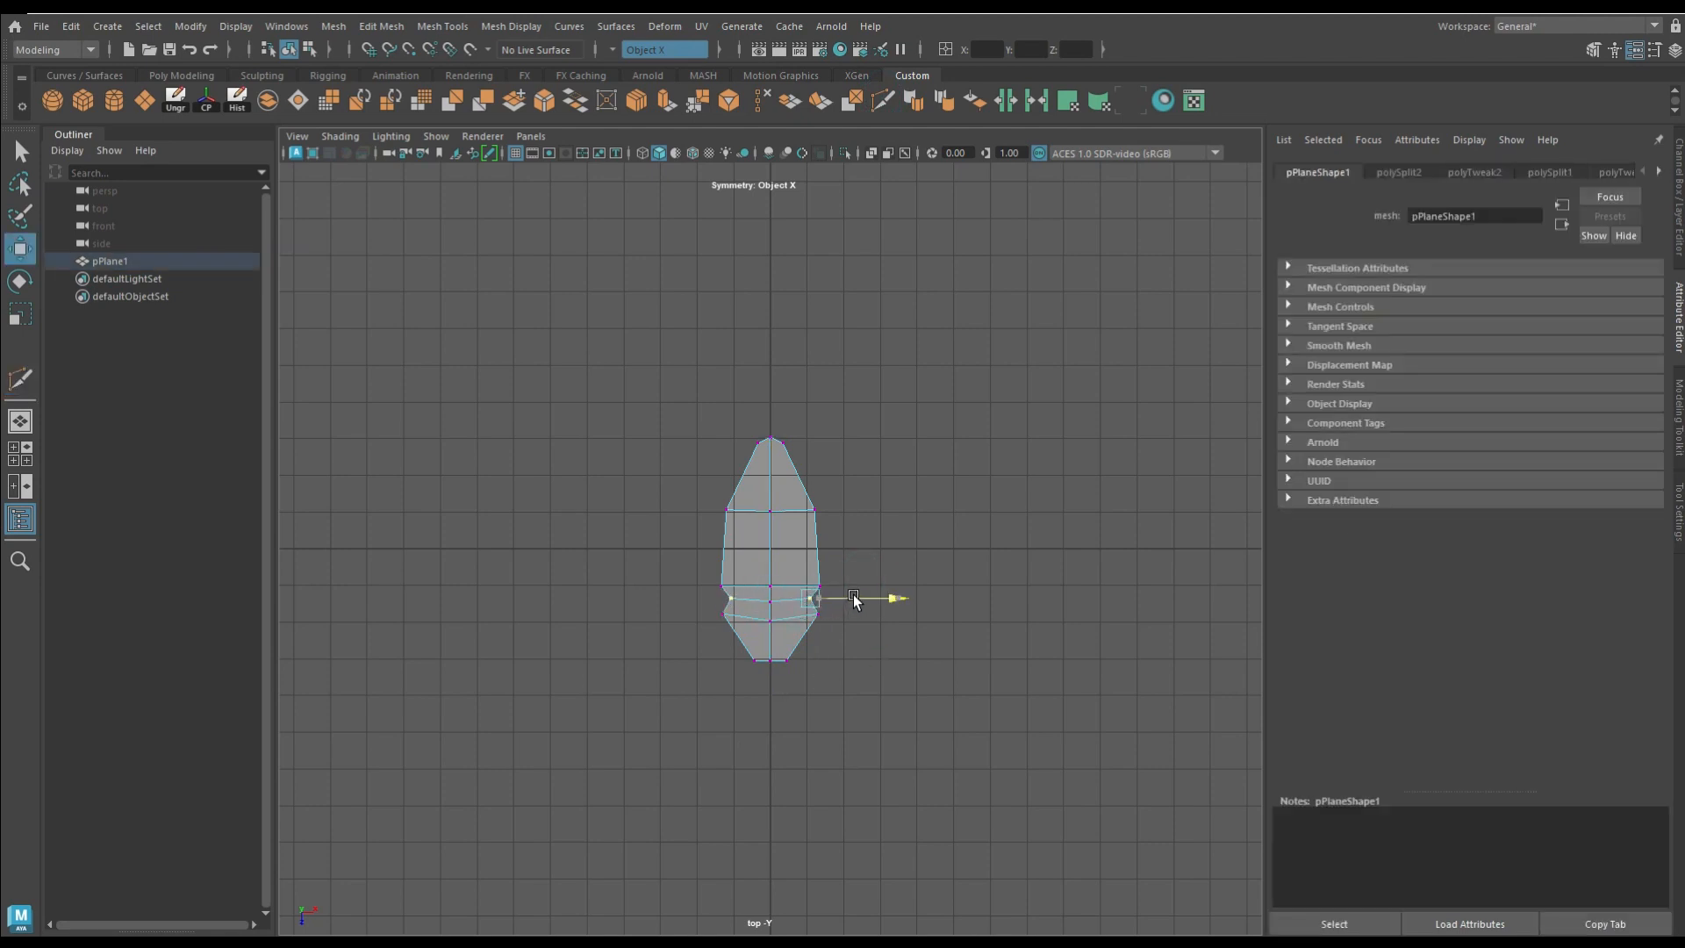
pyautogui.moveTo(877, 641); pyautogui.dragTo(869, 614, button='middle')
# Step: Shift the body's side vertices slightly toward the tail, return to object mode and deselect the body
pyautogui.moveTo(793, 589); pyautogui.dragTo(794, 579)
pyautogui.click(1019, 581)
pyautogui.moveTo(920, 368); pyautogui.dragTo(972, 303, button='right')
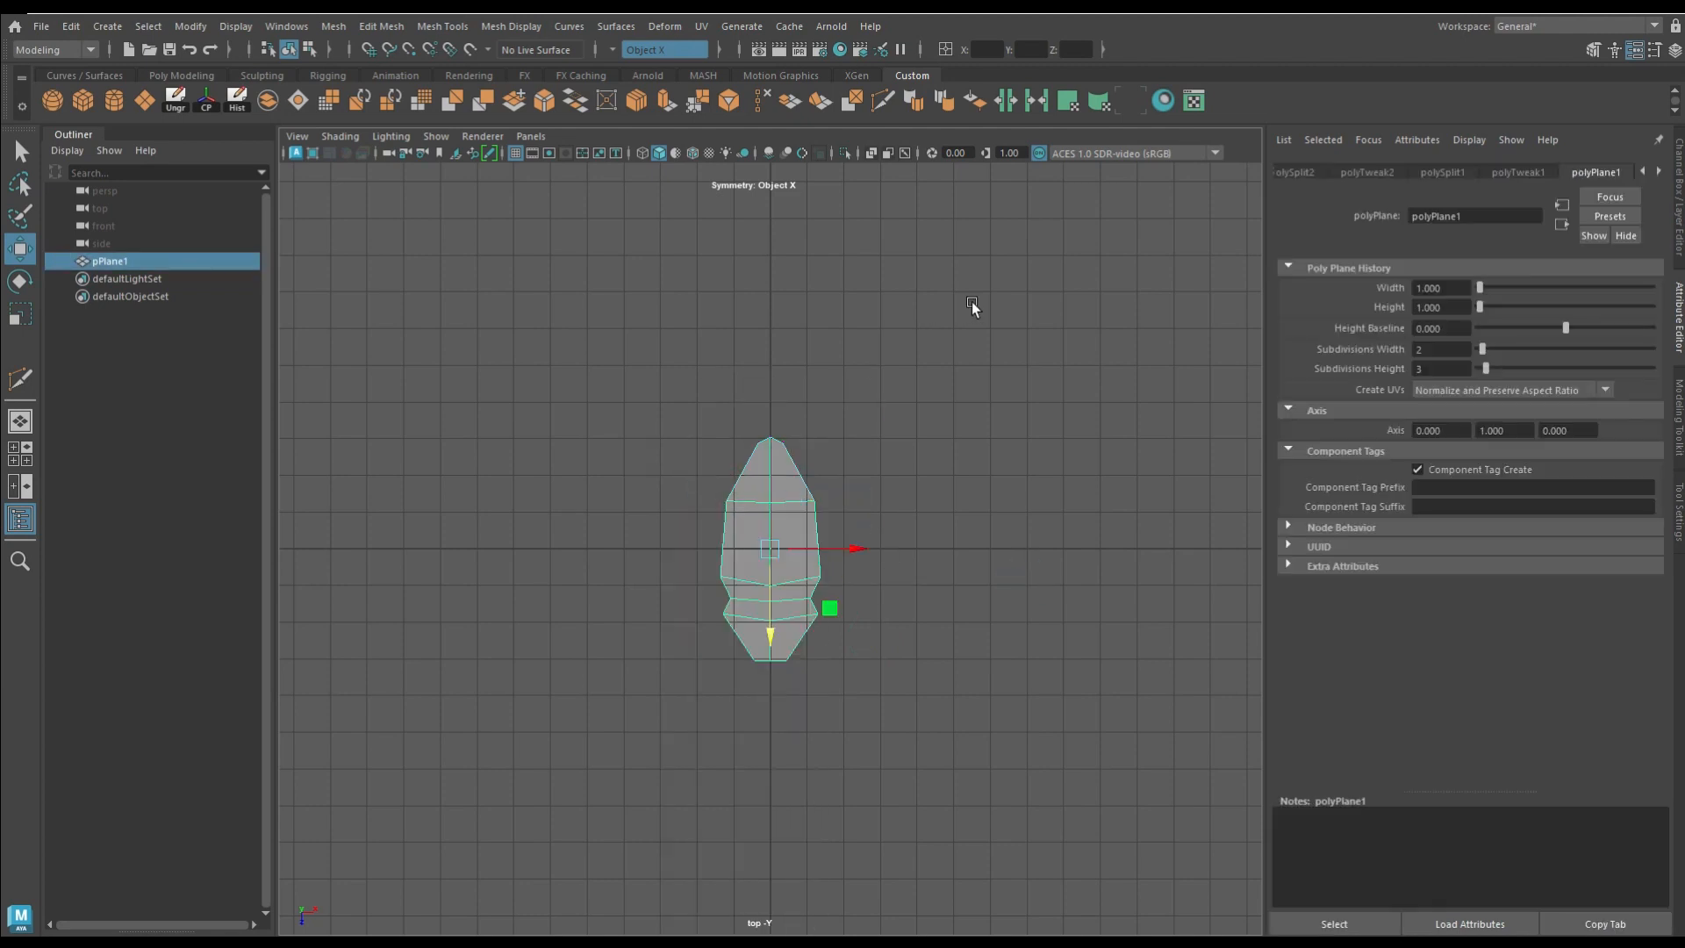
pyautogui.click(1015, 427)
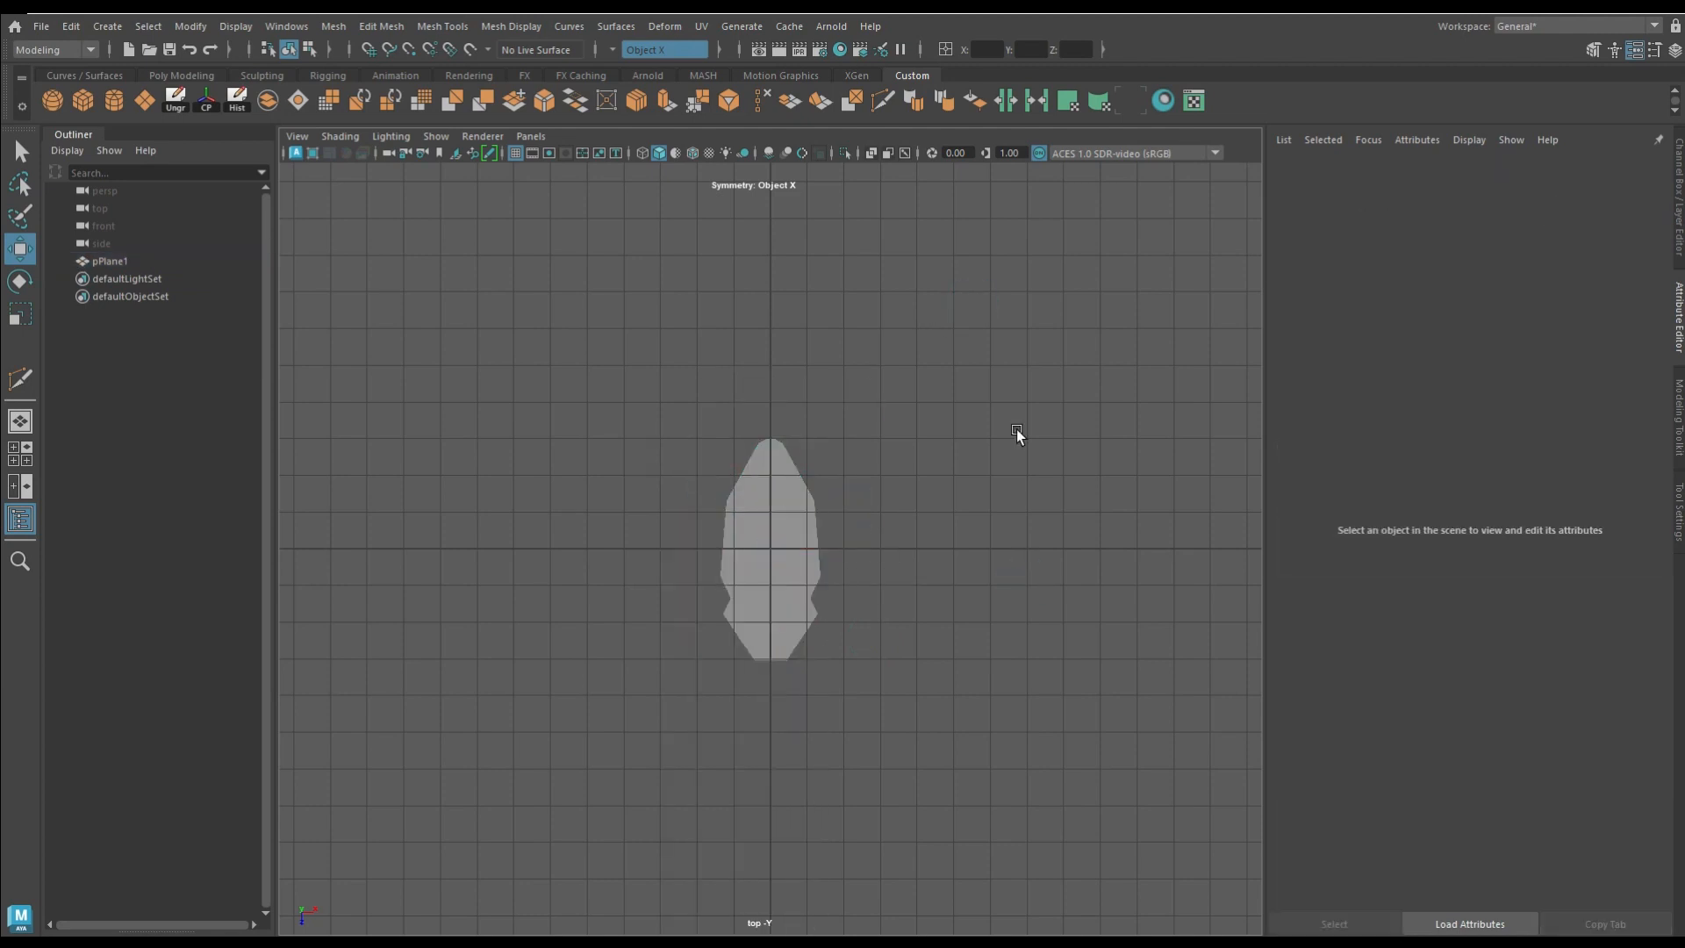
# Step: Create a second polygon plane with 1 subdivision in width and height and move it beside the body
pyautogui.click(142, 99)
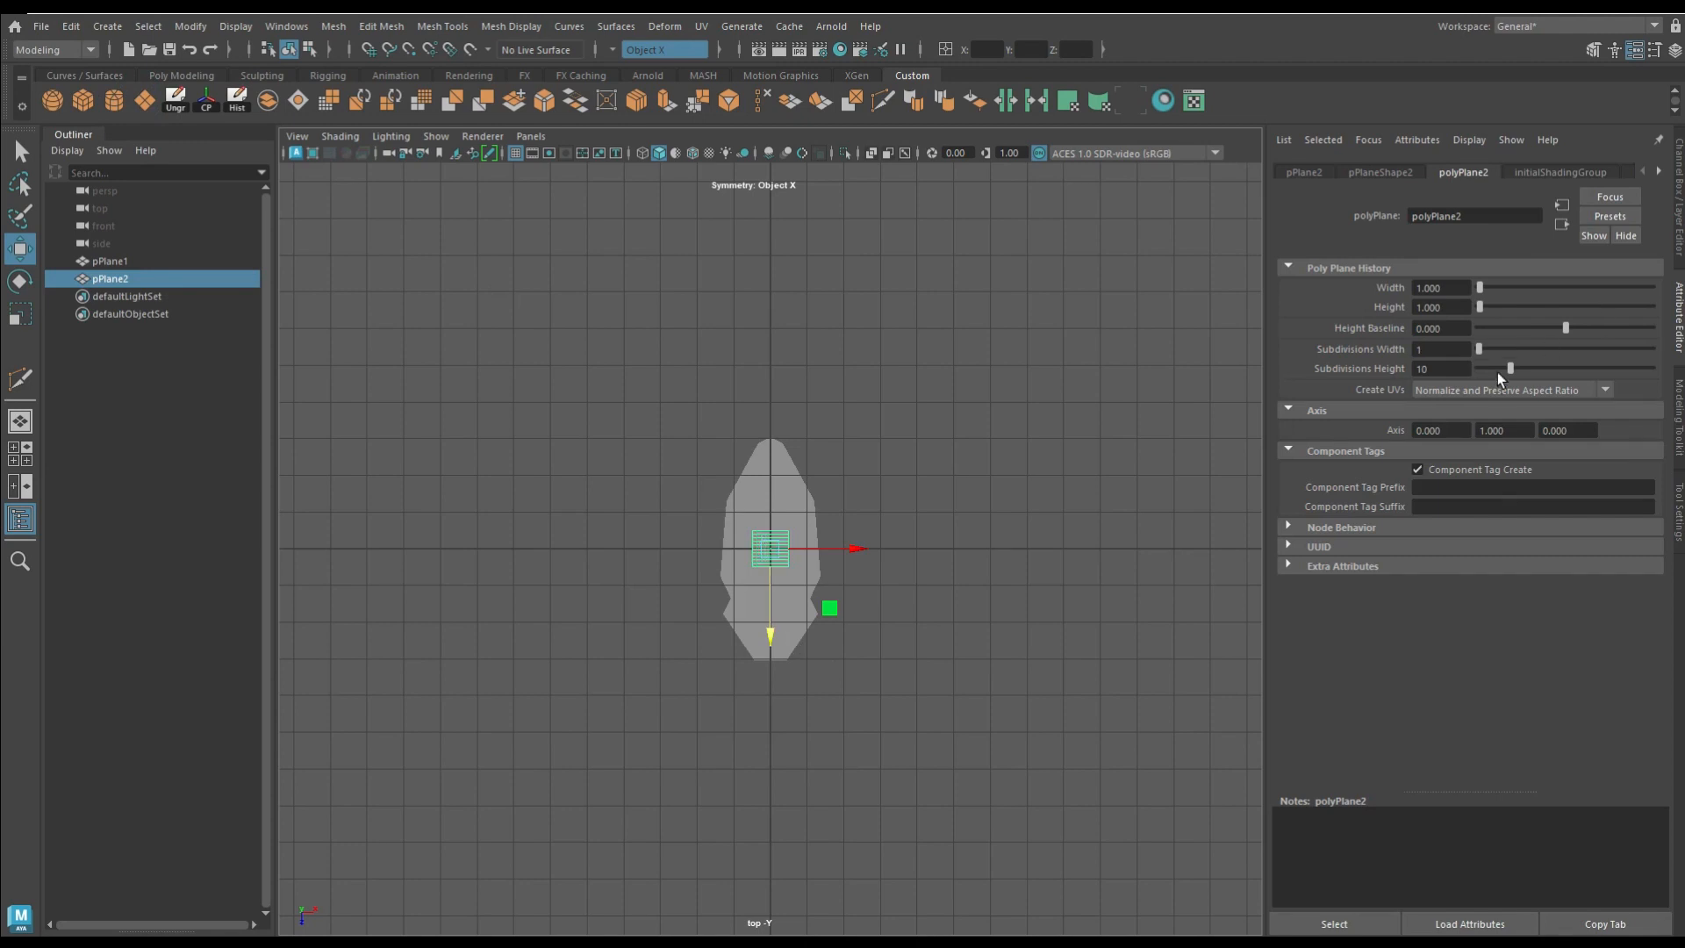
pyautogui.moveTo(839, 613); pyautogui.dragTo(901, 535)
pyautogui.moveTo(850, 435); pyautogui.dragTo(842, 372, button='right')
# Step: With symmetry off, stretch the small plane into a slanted strip and place it along the body's rear side
pyautogui.click(605, 49)
pyautogui.click(650, 63)
pyautogui.click(840, 491)
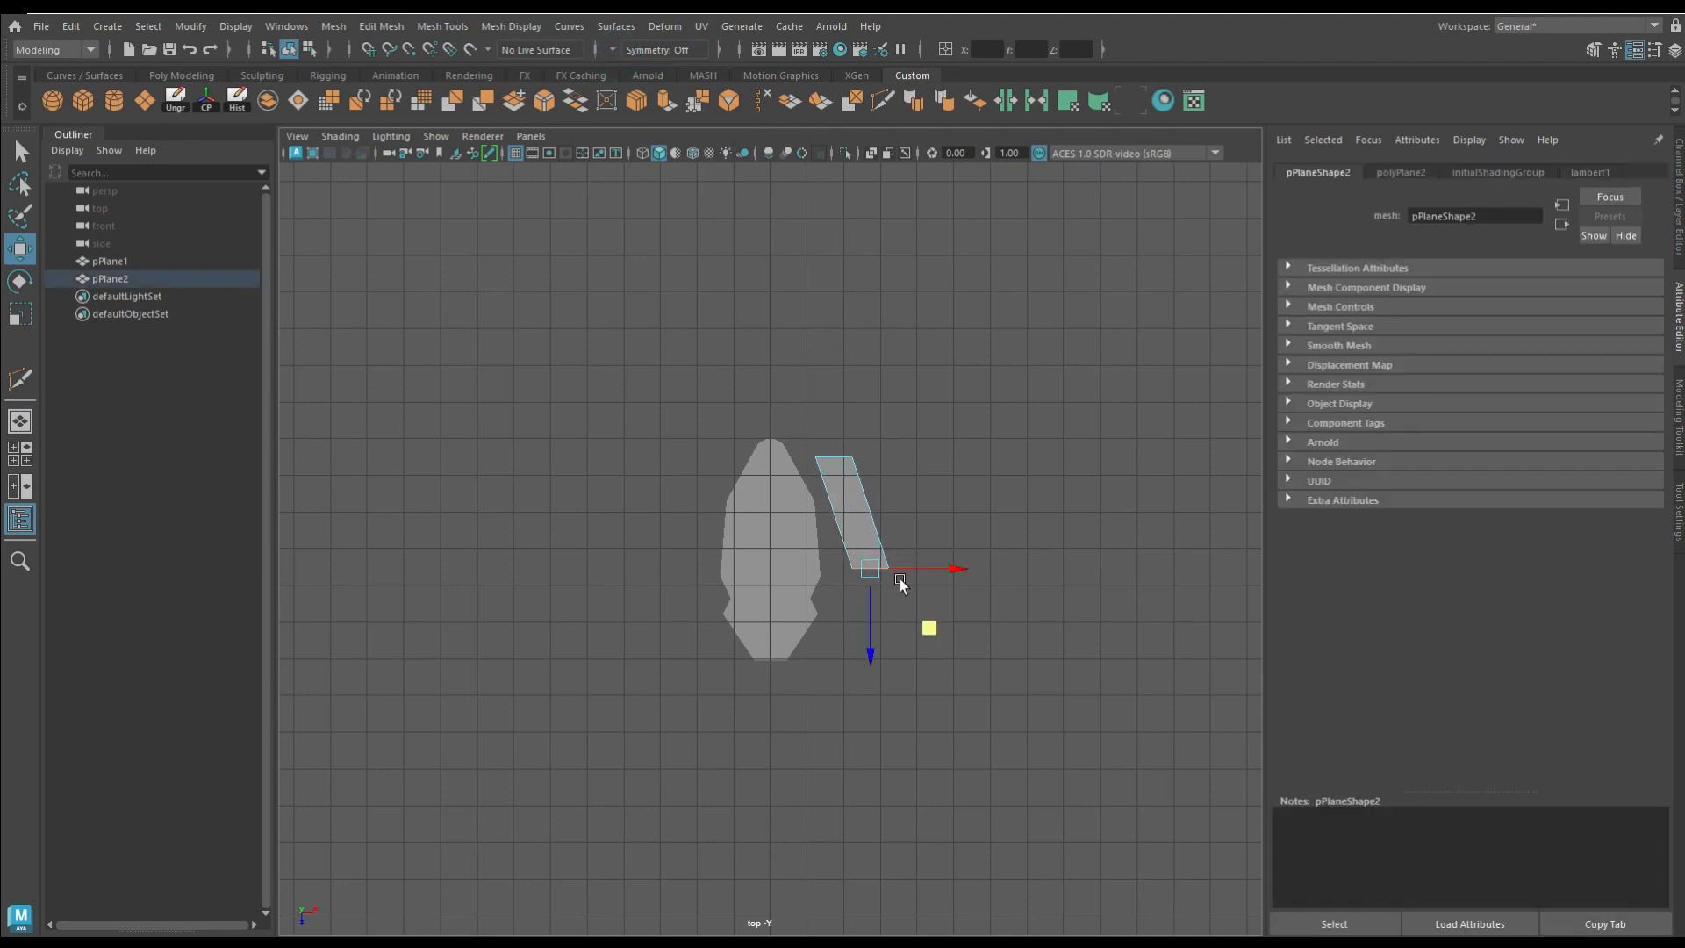
pyautogui.press('F8')
pyautogui.moveTo(871, 540); pyautogui.dragTo(848, 509)
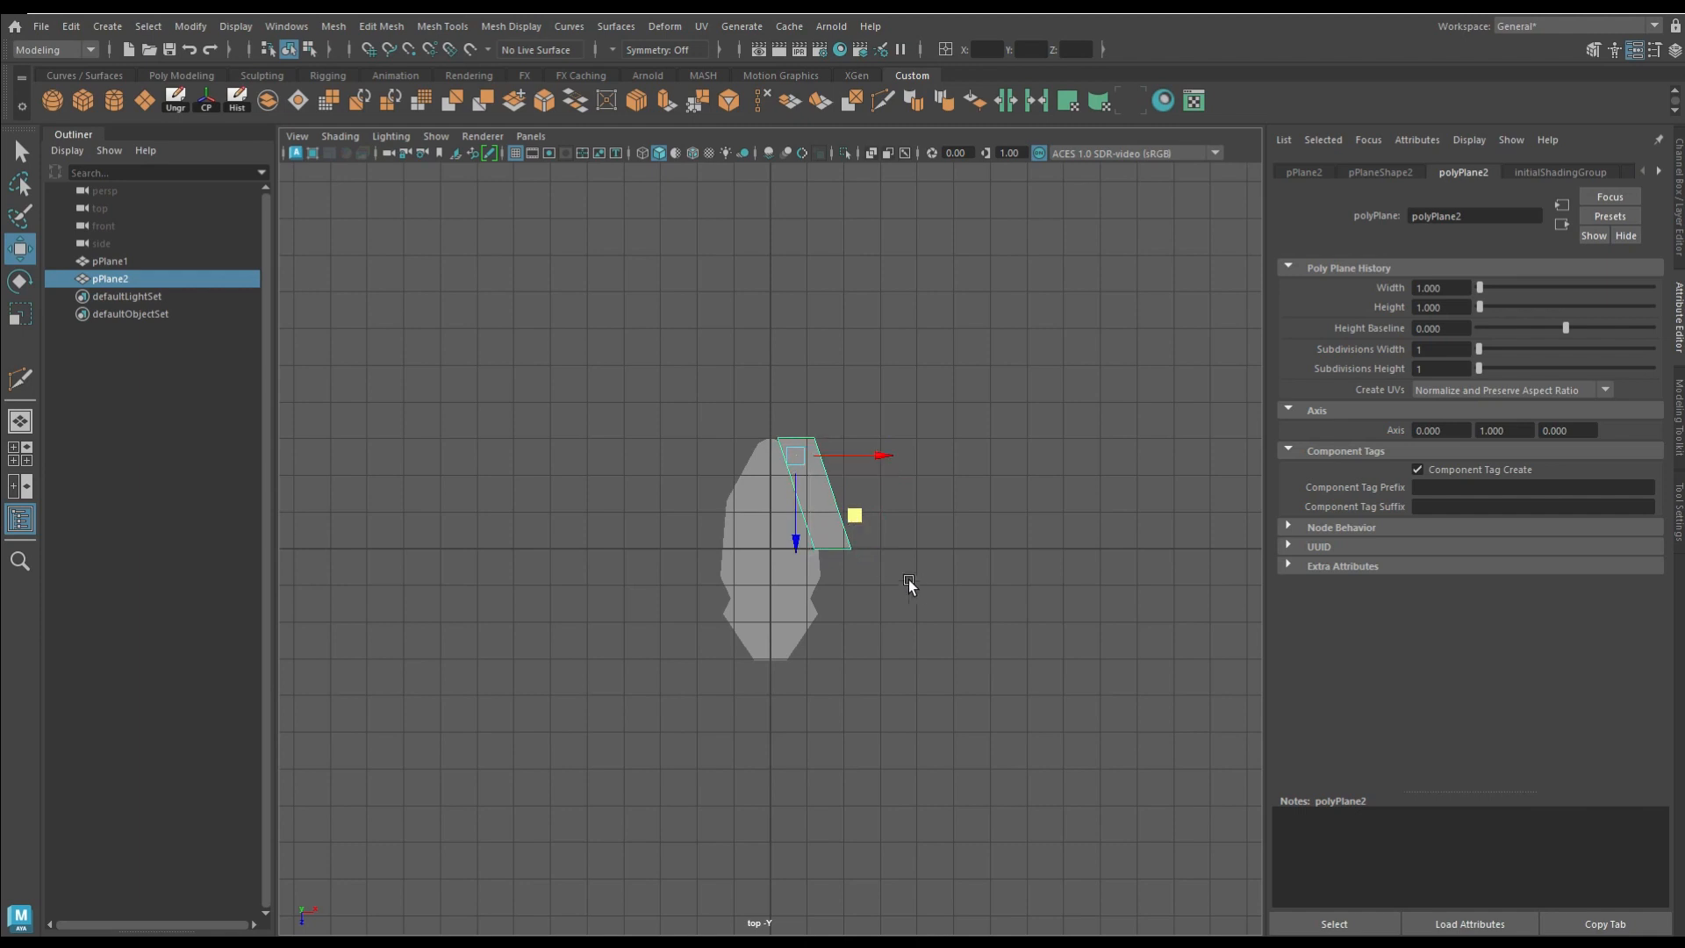
# Step: Cut an edge across the leg strip near its front end and move the outer vertices inward to narrow it
pyautogui.click(882, 105)
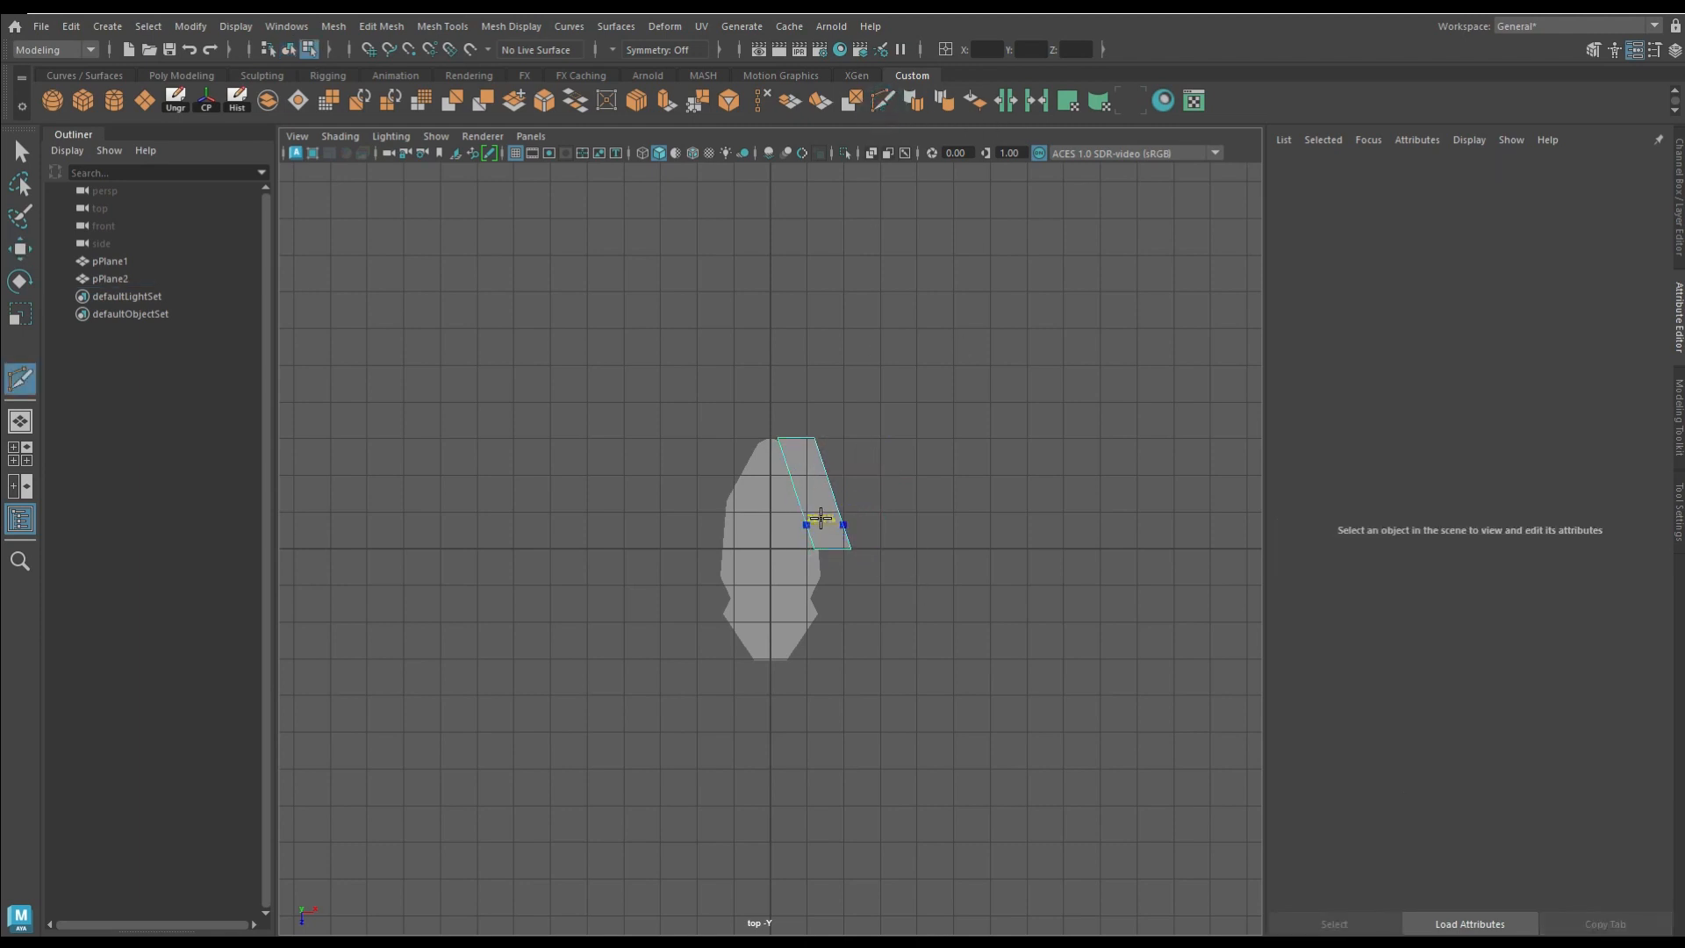
pyautogui.click(851, 539)
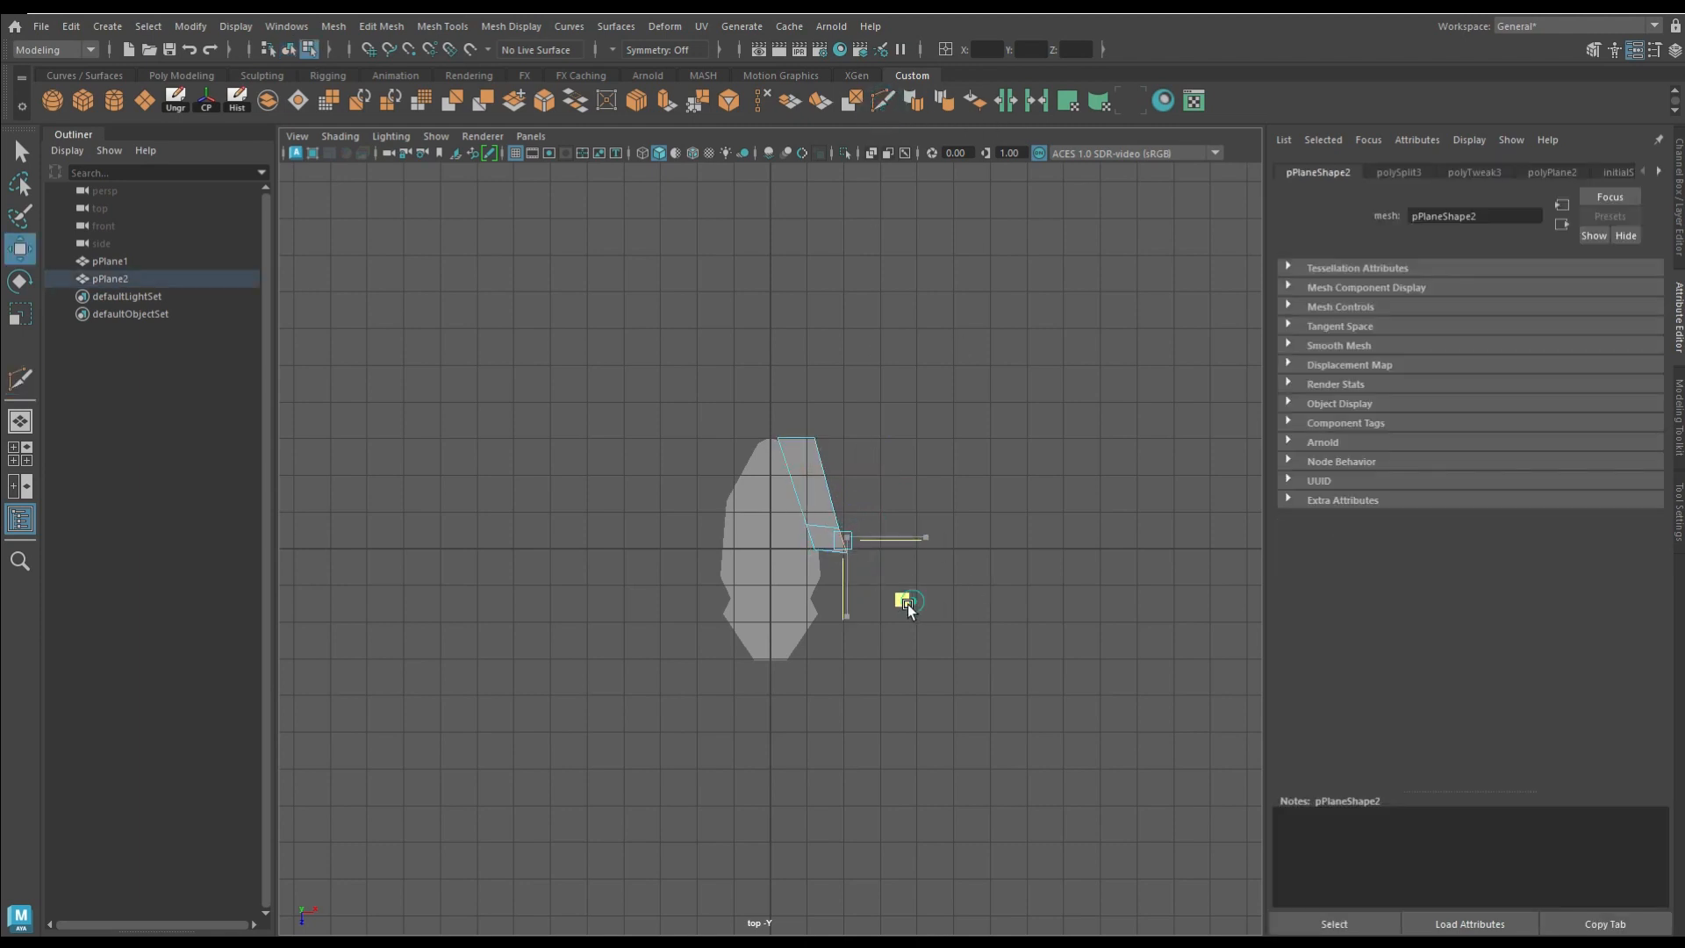
pyautogui.moveTo(903, 597); pyautogui.dragTo(899, 597)
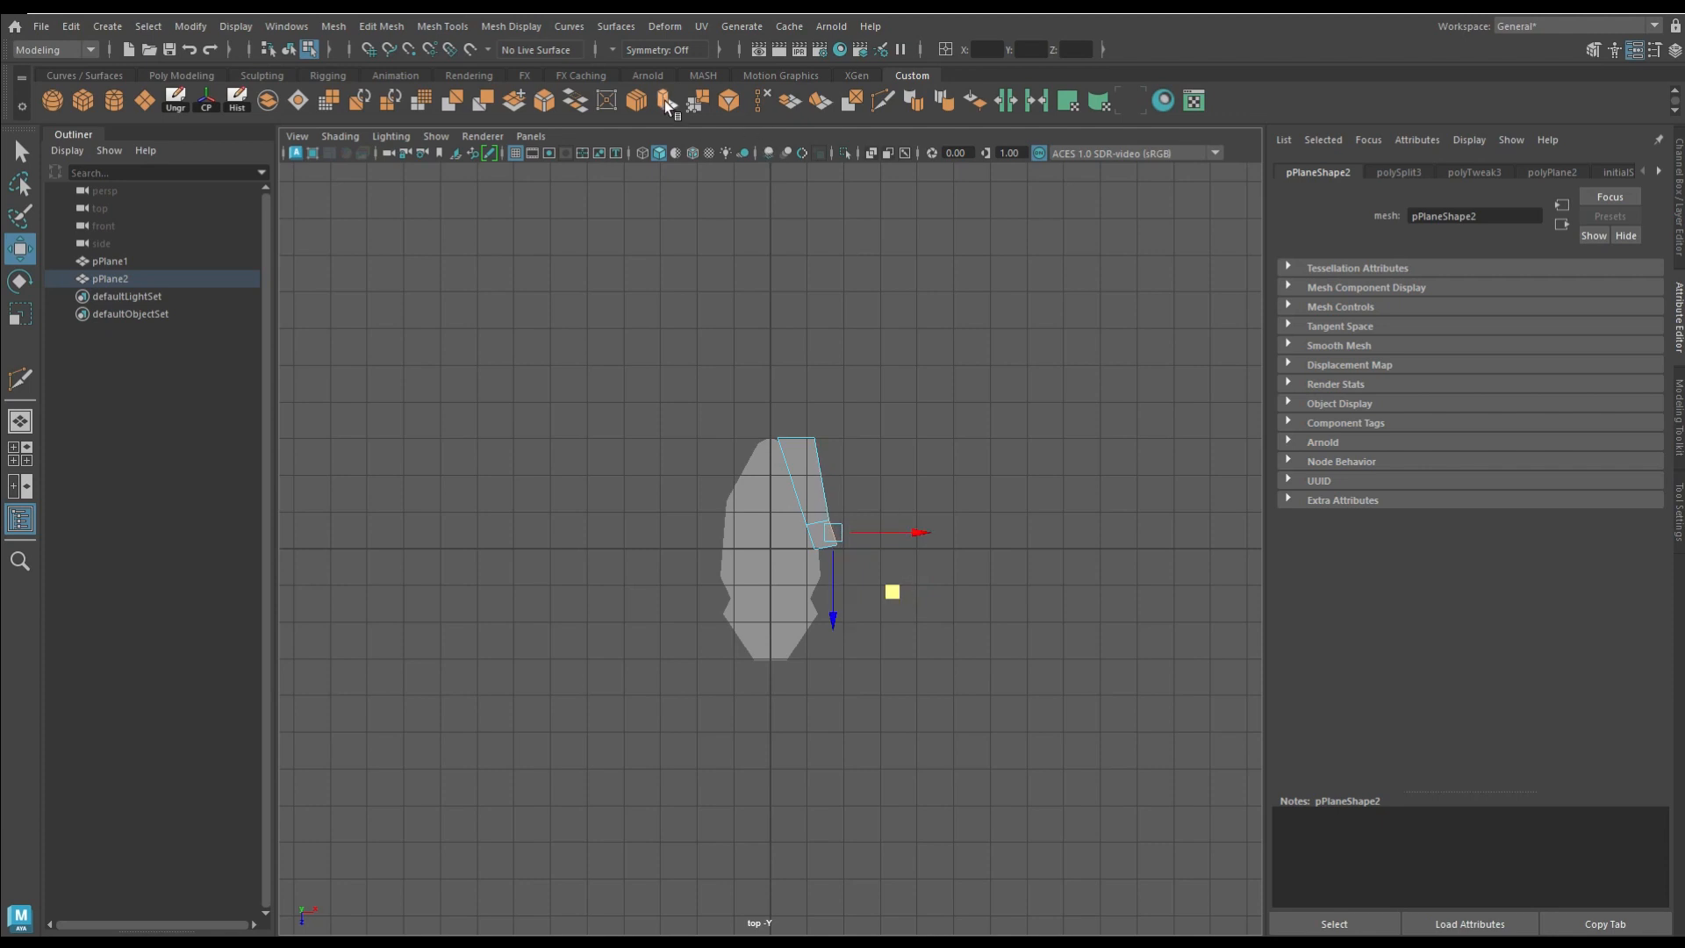
# Step: Extrude the strip's outer knee edge outward, then extrude the new rear edge backward to form a second leg segment
pyautogui.hotkey('ctrl', 'e')
pyautogui.moveTo(893, 511); pyautogui.dragTo(911, 511)
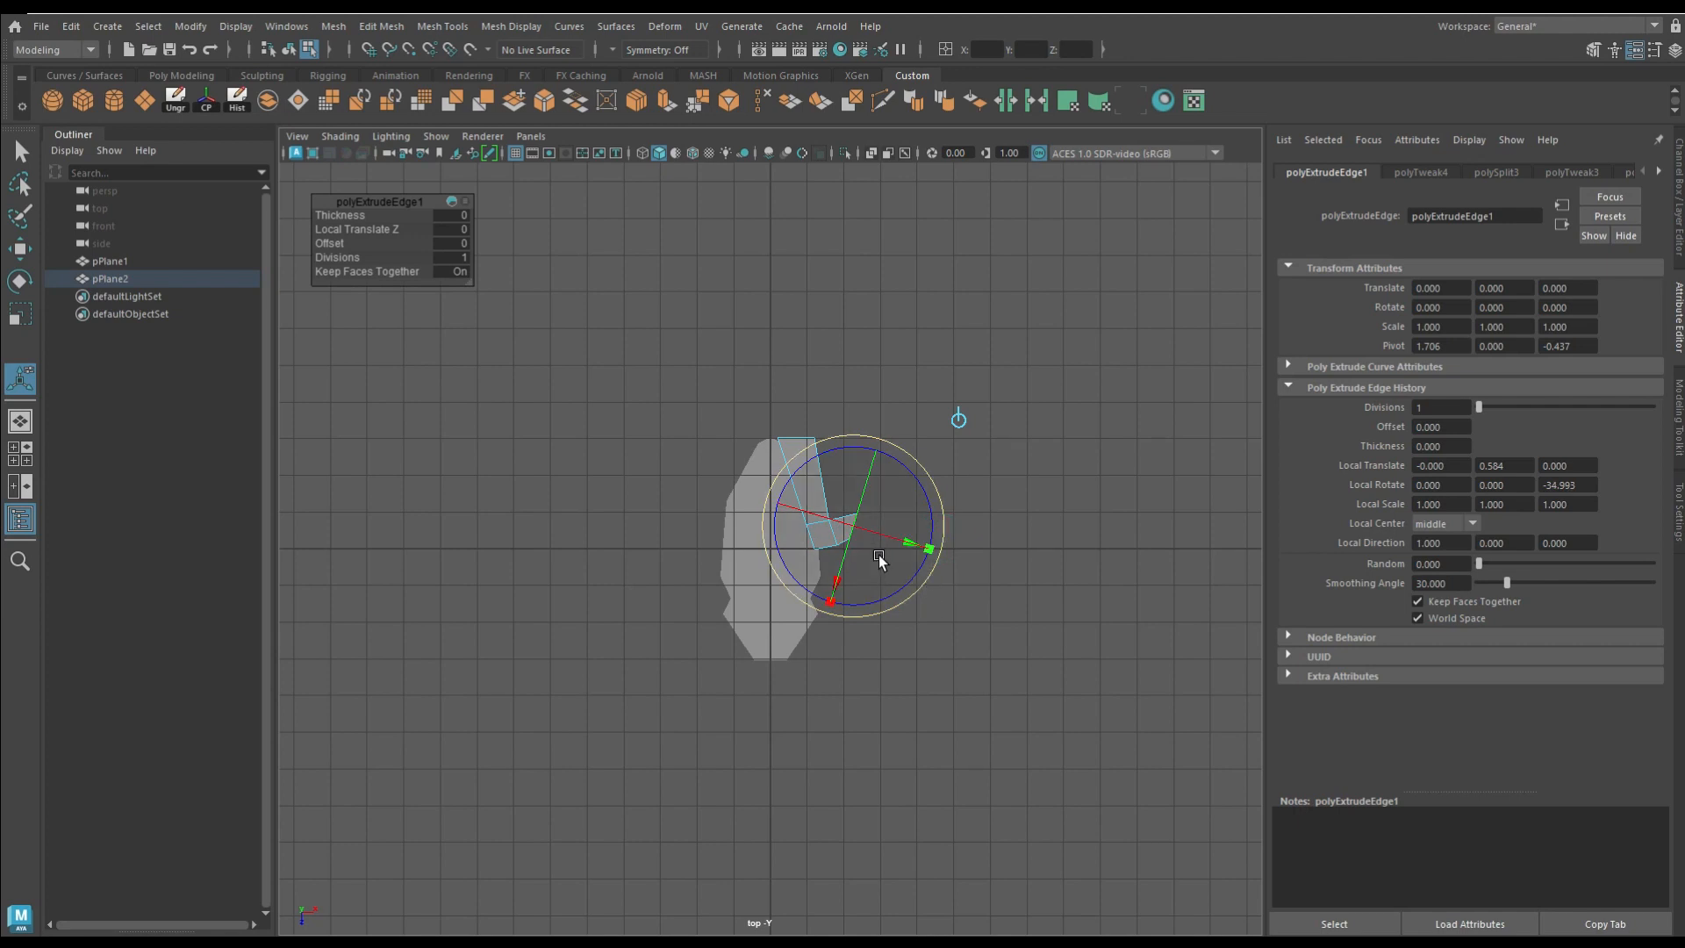
pyautogui.click(1007, 603)
pyautogui.click(849, 506)
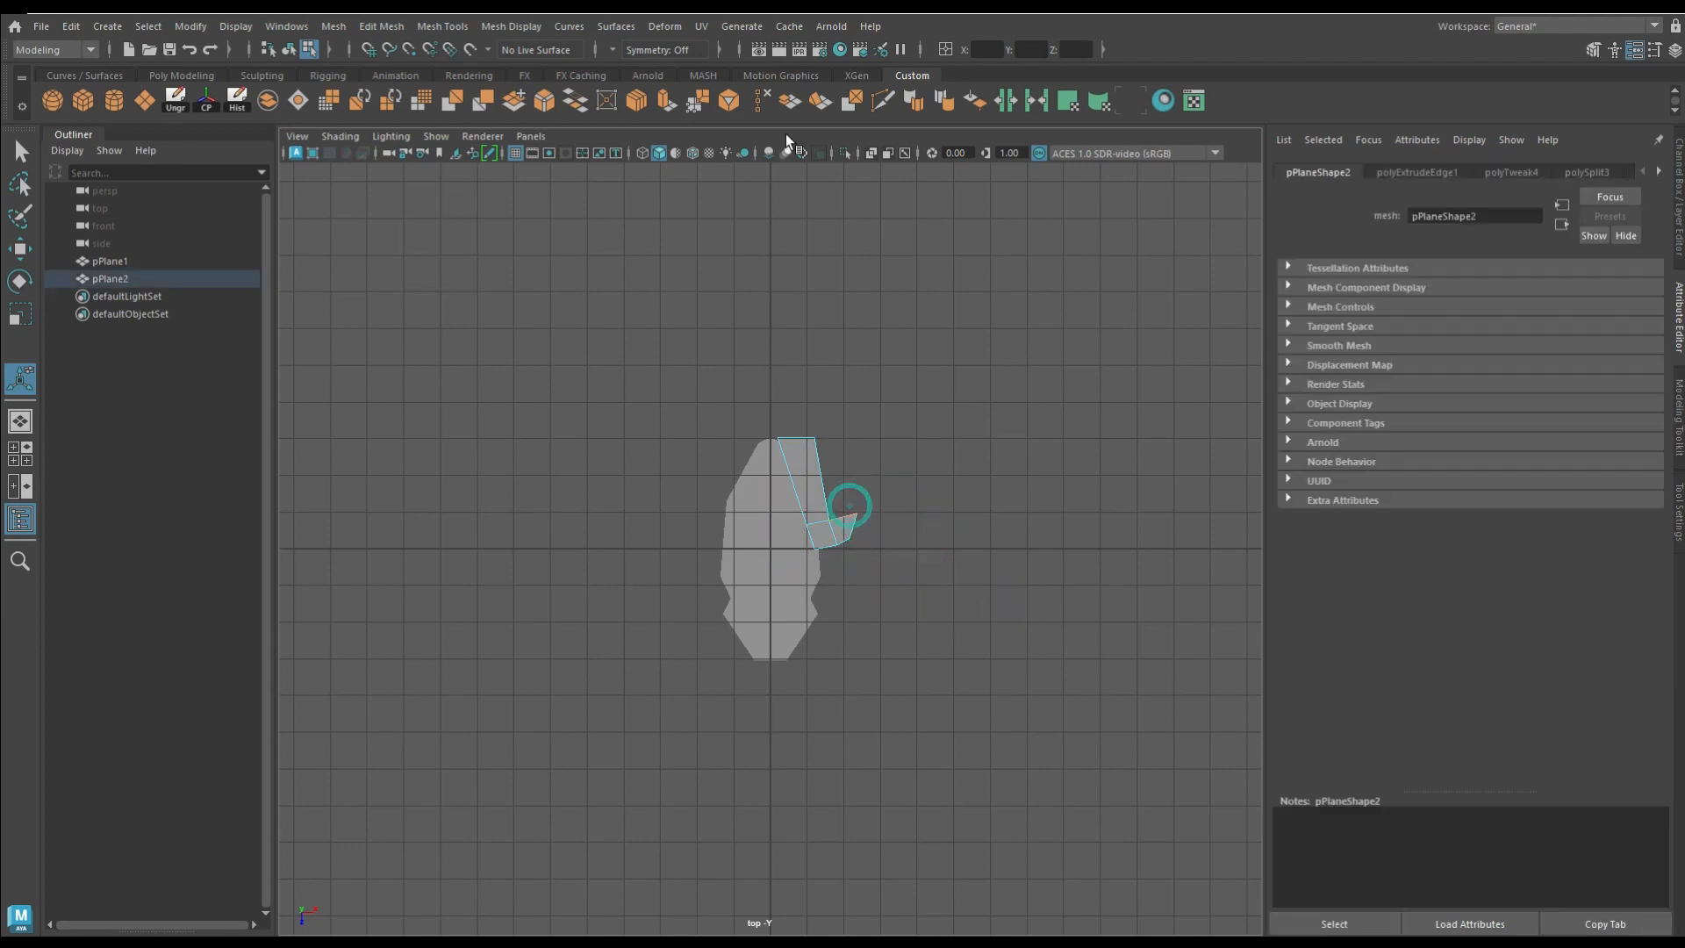
pyautogui.hotkey('ctrl', 'e')
pyautogui.moveTo(876, 467); pyautogui.dragTo(867, 386)
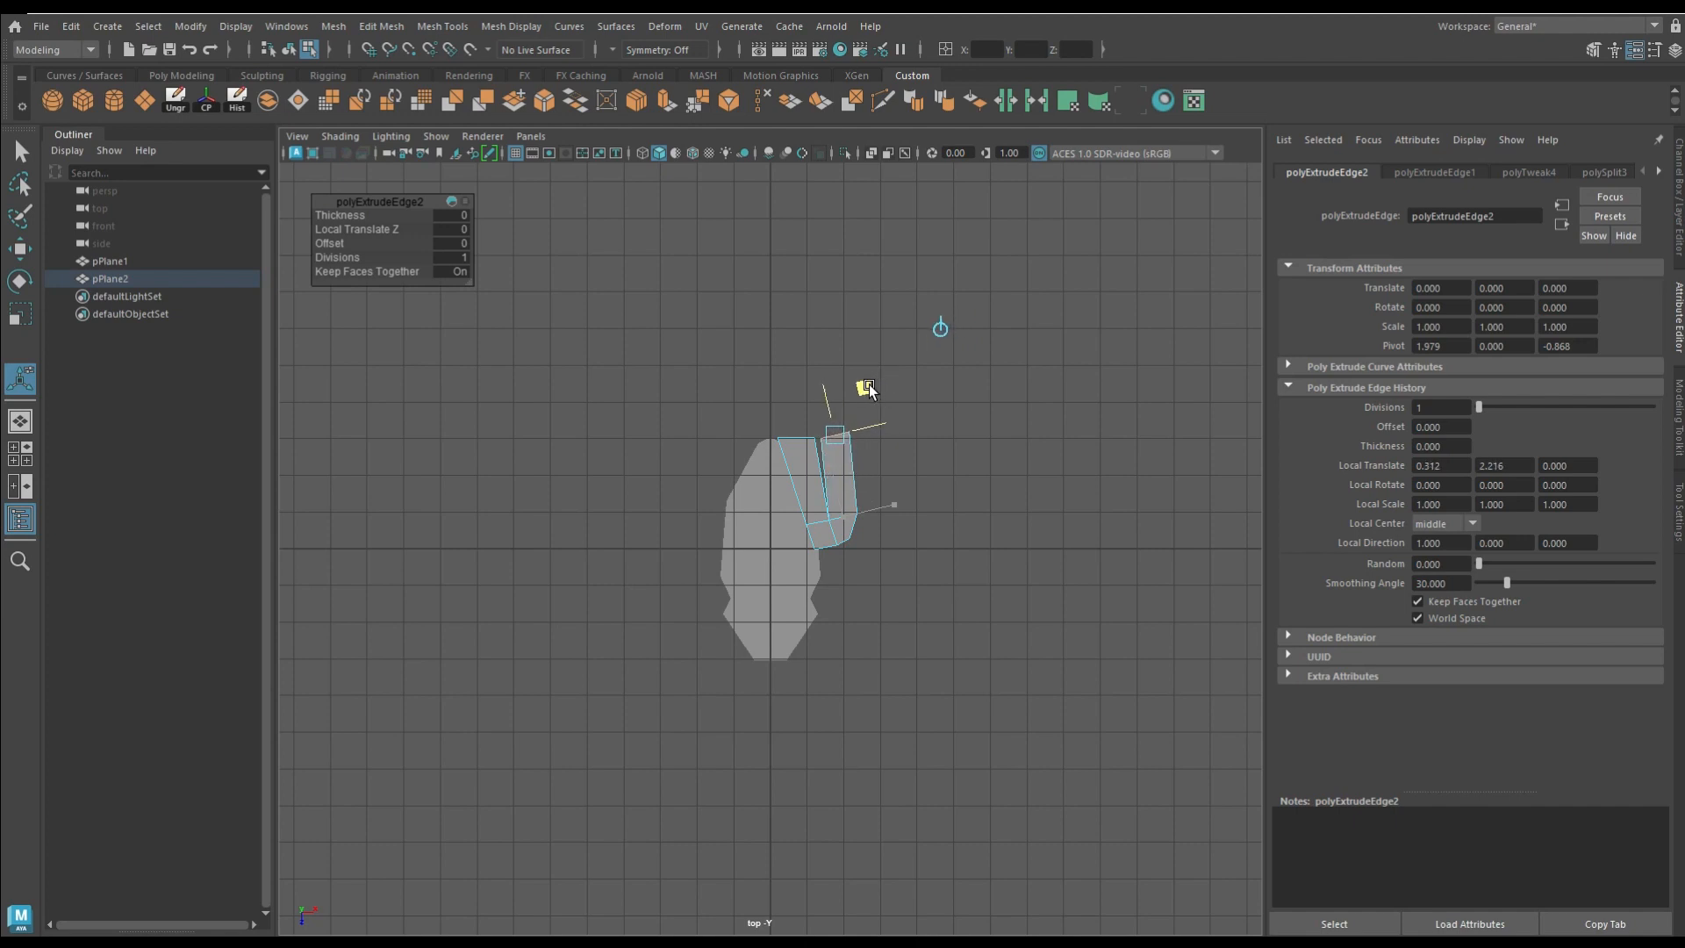
# Step: Switch to the perspective view and select the rear end of the inner leg segment for moving
pyautogui.press('space')
pyautogui.press('space')
pyautogui.scroll(5, 953, 603)
pyautogui.scroll(2, 953, 602)
pyautogui.click(954, 604)
pyautogui.keyDown('alt'); pyautogui.moveTo(954, 604); pyautogui.dragTo(857, 628); pyautogui.keyUp('alt')
pyautogui.click(1024, 575)
pyautogui.press('w')
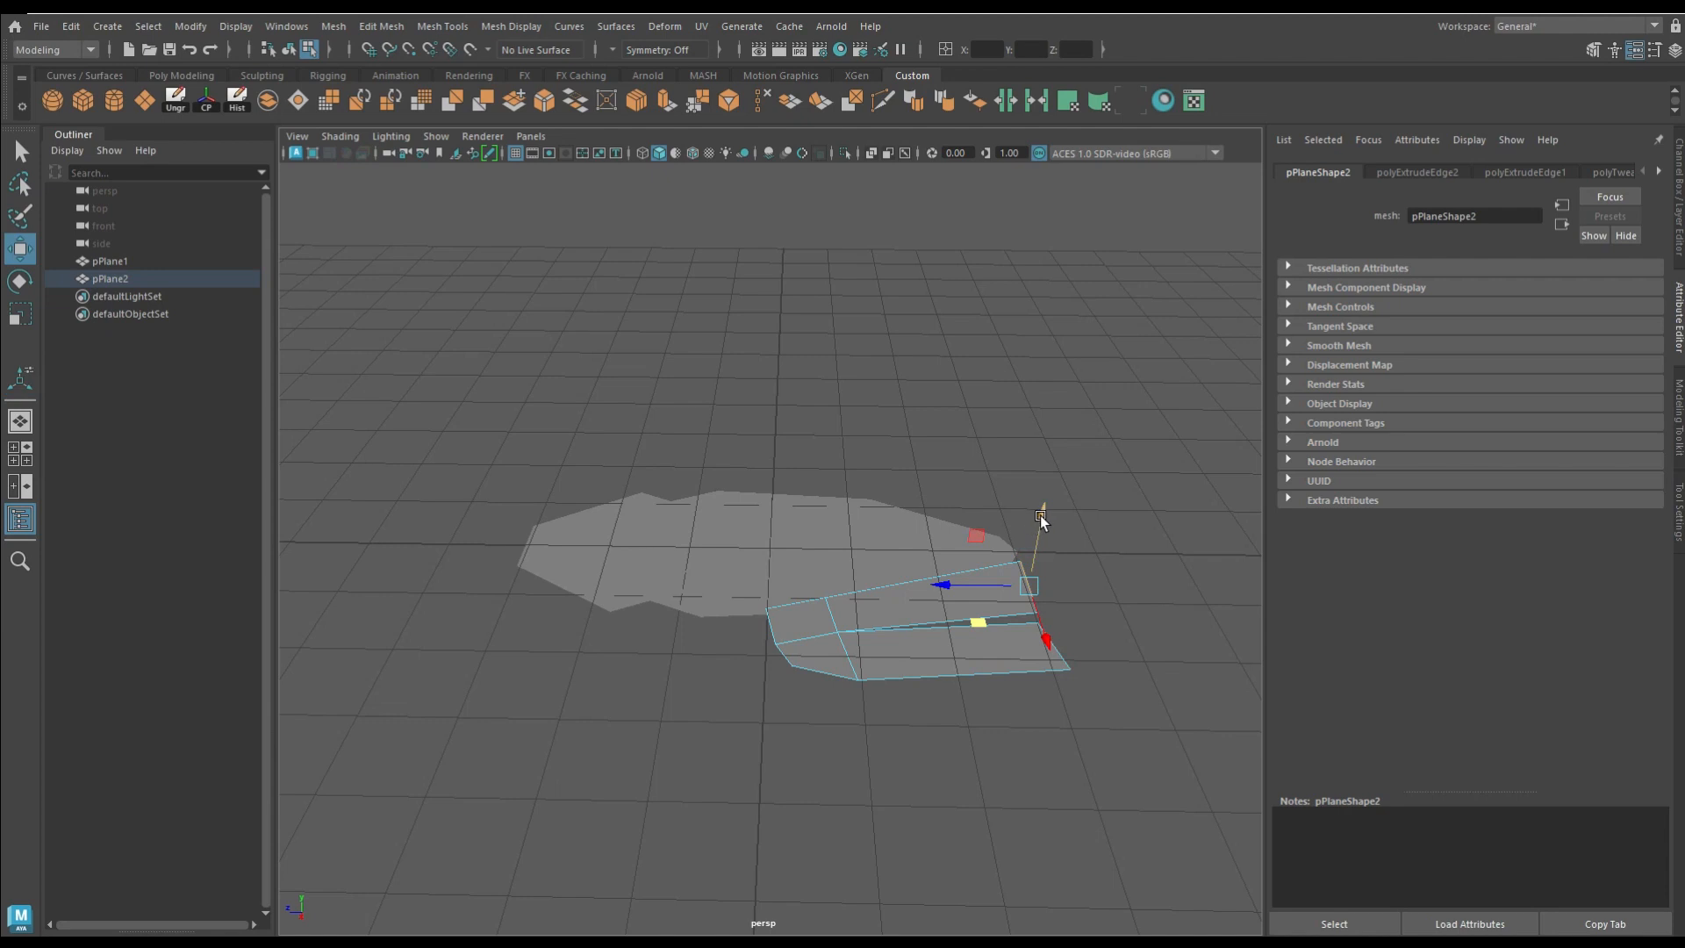
# Step: Raise the knee edges and vertices of the leg so both segments slope down toward their rear ends
pyautogui.moveTo(803, 604); pyautogui.dragTo(807, 630, button='right')
pyautogui.click(809, 621)
pyautogui.keyDown('alt'); pyautogui.moveTo(809, 564); pyautogui.dragTo(867, 469); pyautogui.keyUp('alt')
pyautogui.moveTo(952, 314); pyautogui.dragTo(951, 285, button='right')
pyautogui.click(820, 510)
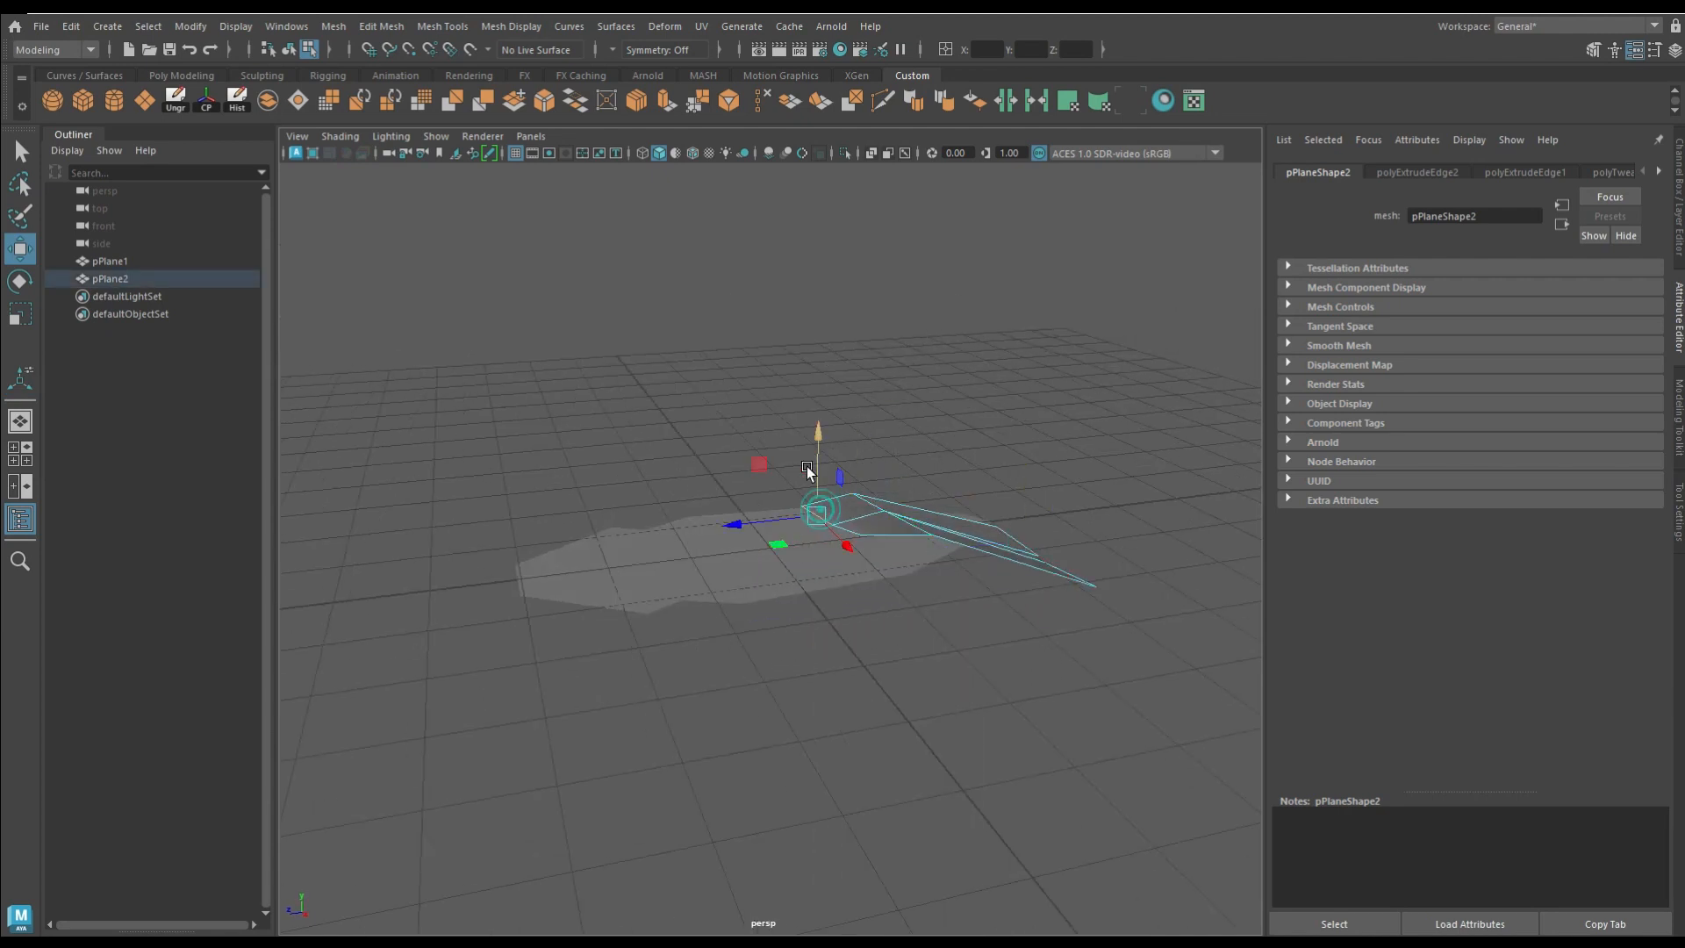
pyautogui.moveTo(826, 389); pyautogui.dragTo(827, 388)
pyautogui.moveTo(893, 437); pyautogui.dragTo(821, 438, button='right')
pyautogui.click(861, 533)
pyautogui.moveTo(863, 499); pyautogui.dragTo(863, 487)
# Step: Move the inner segment's rear corner vertex and the knee's front corner vertex to refine the leg outline
pyautogui.keyDown('alt'); pyautogui.moveTo(832, 557); pyautogui.dragTo(720, 698); pyautogui.keyUp('alt')
pyautogui.keyDown('alt'); pyautogui.moveTo(907, 775); pyautogui.dragTo(911, 736); pyautogui.keyUp('alt')
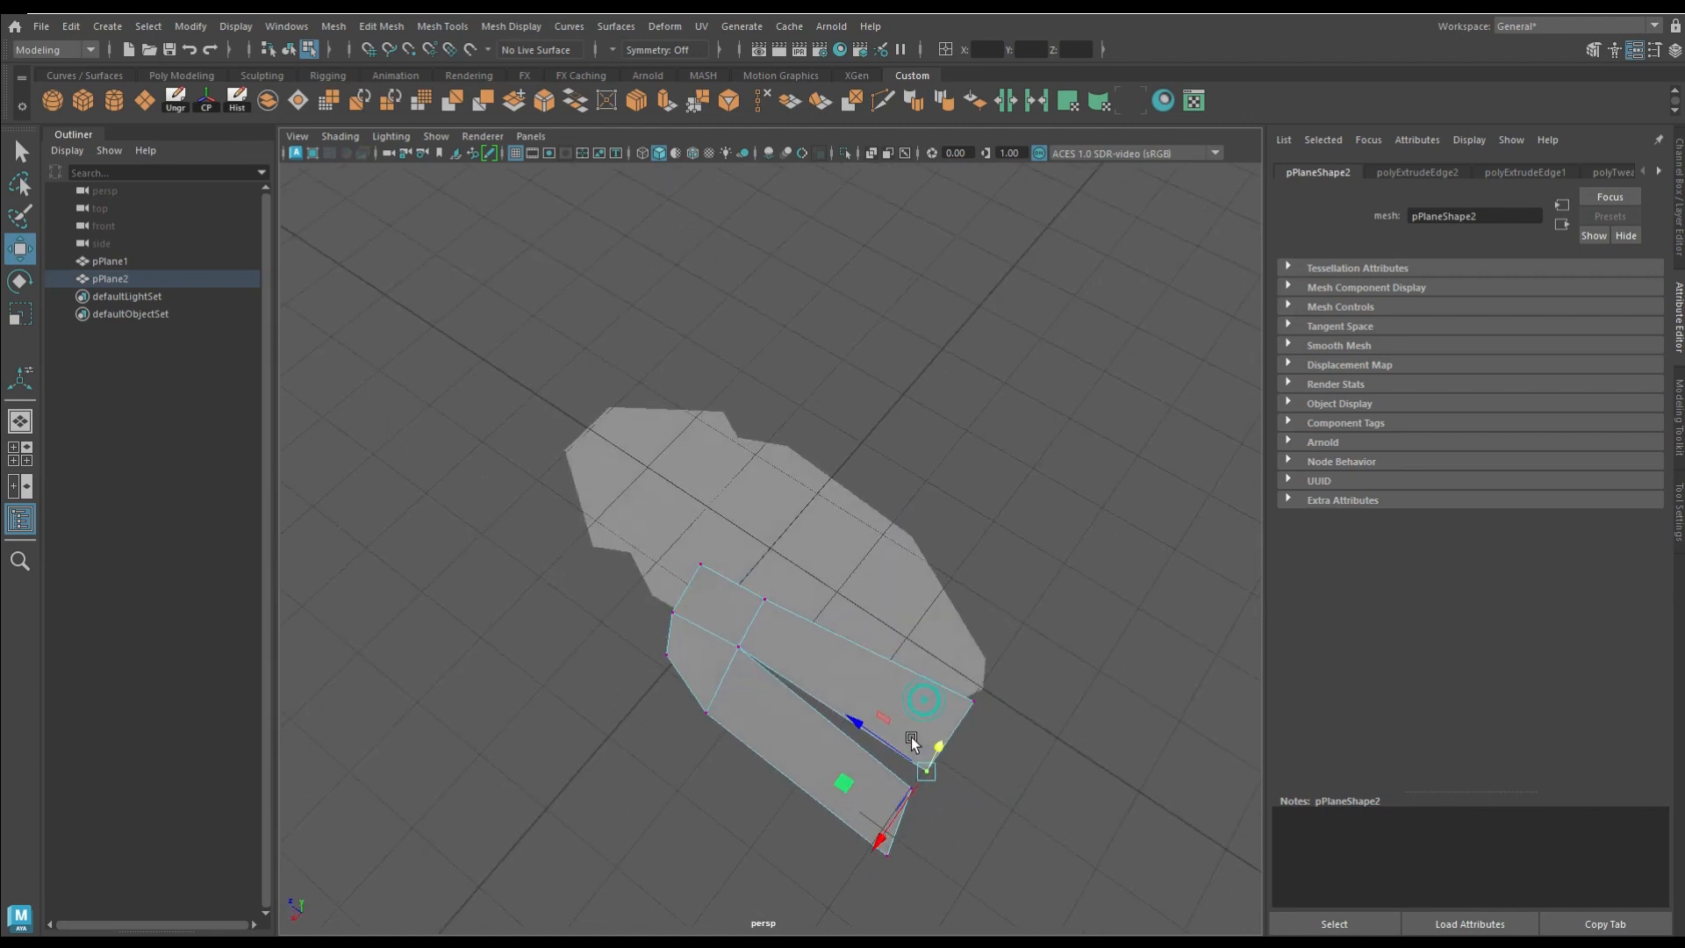
pyautogui.moveTo(777, 648); pyautogui.dragTo(779, 437, button='right')
pyautogui.click(703, 568)
pyautogui.moveTo(706, 573); pyautogui.dragTo(703, 588)
# Step: Extrude the leg's faces to give it thickness and check its smooth mesh preview
pyautogui.moveTo(771, 634); pyautogui.dragTo(955, 356, button='right')
pyautogui.click(665, 106)
pyautogui.keyDown('alt'); pyautogui.moveTo(885, 552); pyautogui.dragTo(696, 678); pyautogui.keyUp('alt')
pyautogui.press('3')
pyautogui.press('1')
# Step: Cut an edge loop across each leg segment and display the leg with smooth mesh preview
pyautogui.click(883, 100)
pyautogui.keyDown('ctrl'); pyautogui.click(705, 593); pyautogui.keyUp('ctrl')
pyautogui.press('3')
pyautogui.hotkey('ctrl', 'z')
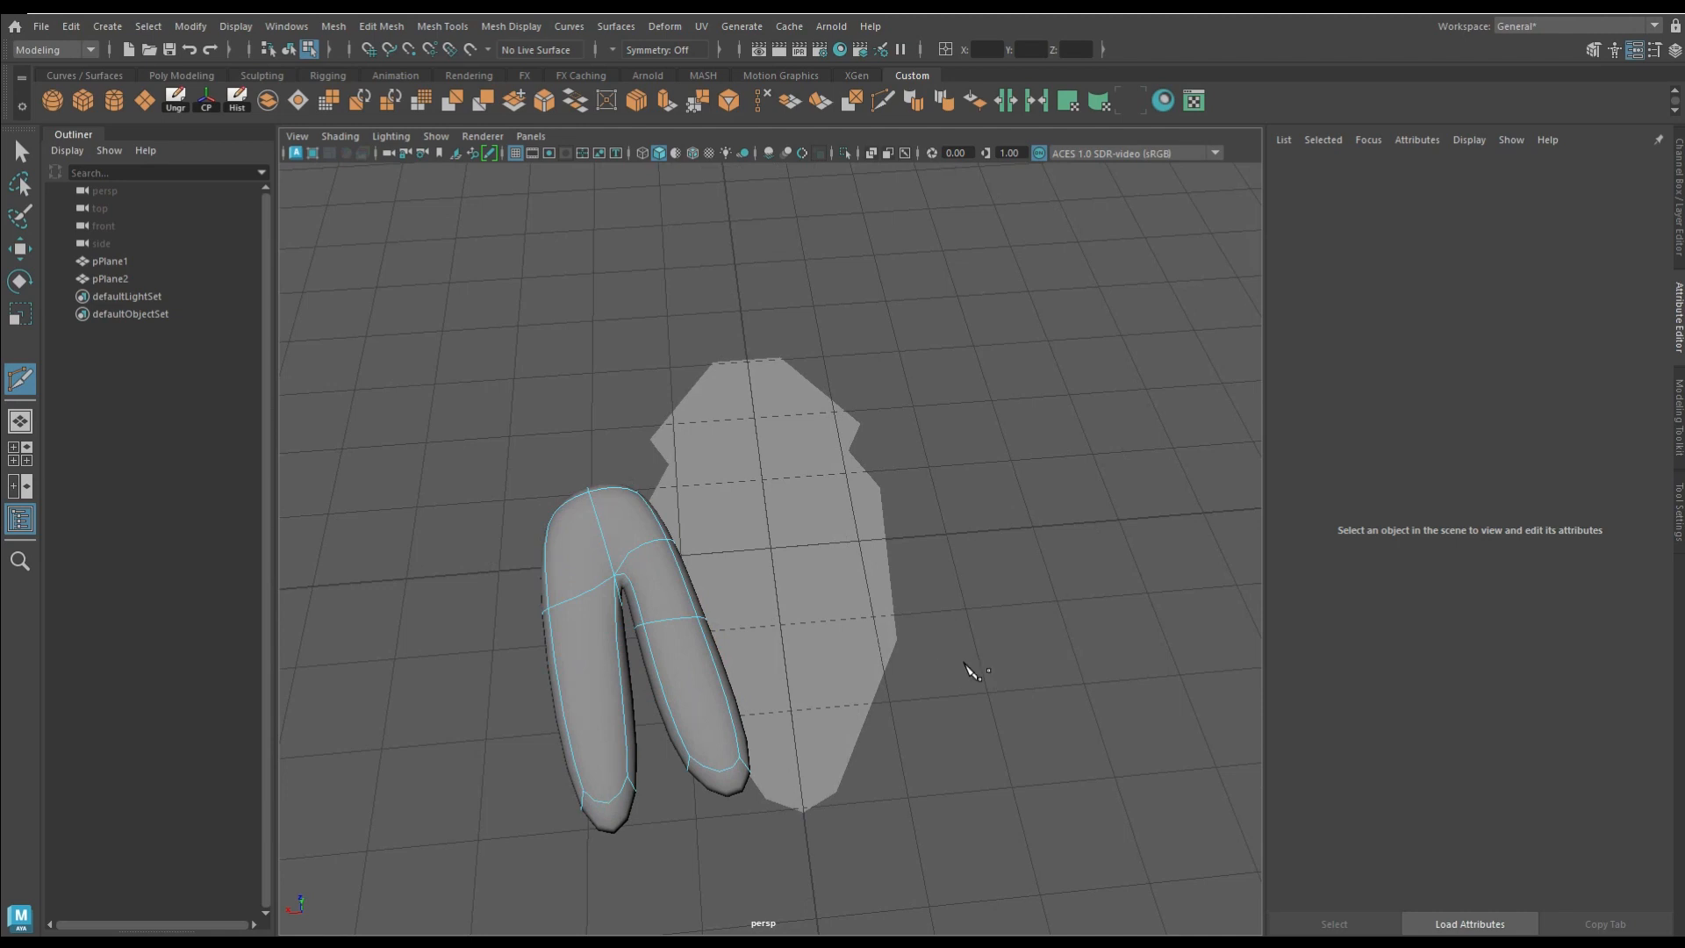
pyautogui.hotkey('ctrl', 'y')
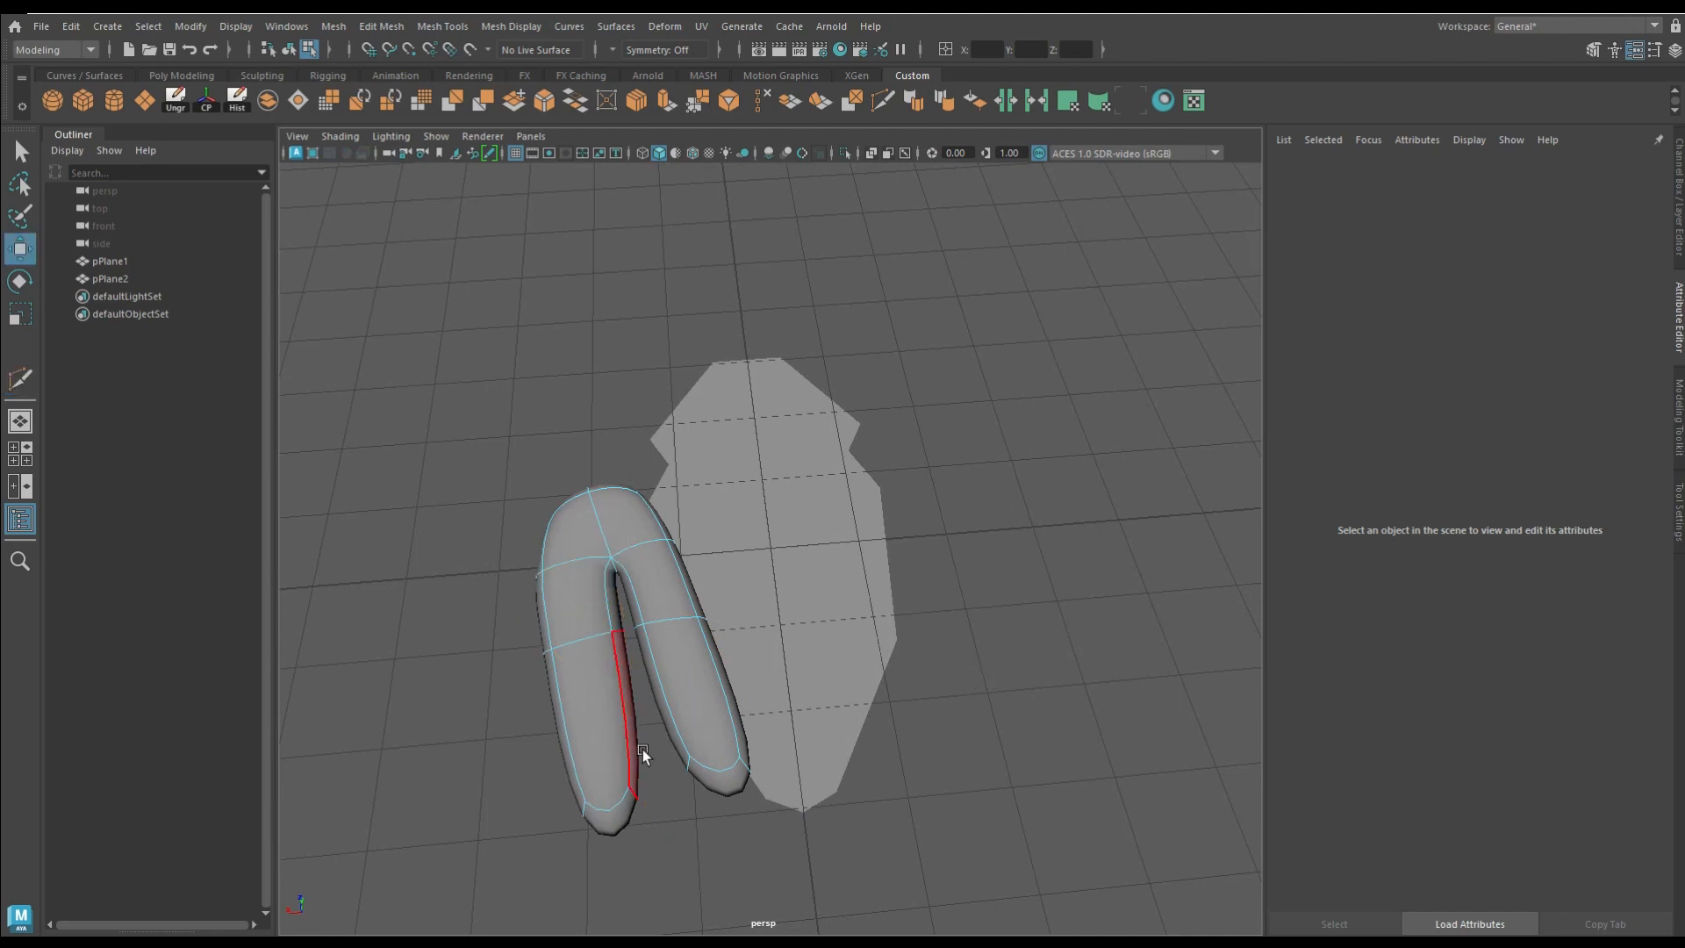
# Step: Move the edge on the outer side of the knee to refine the knee's rounded shape
pyautogui.keyDown('alt'); pyautogui.moveTo(642, 750); pyautogui.dragTo(808, 766); pyautogui.keyUp('alt')
pyautogui.click(706, 623)
pyautogui.hotkey('ctrl', 'z')
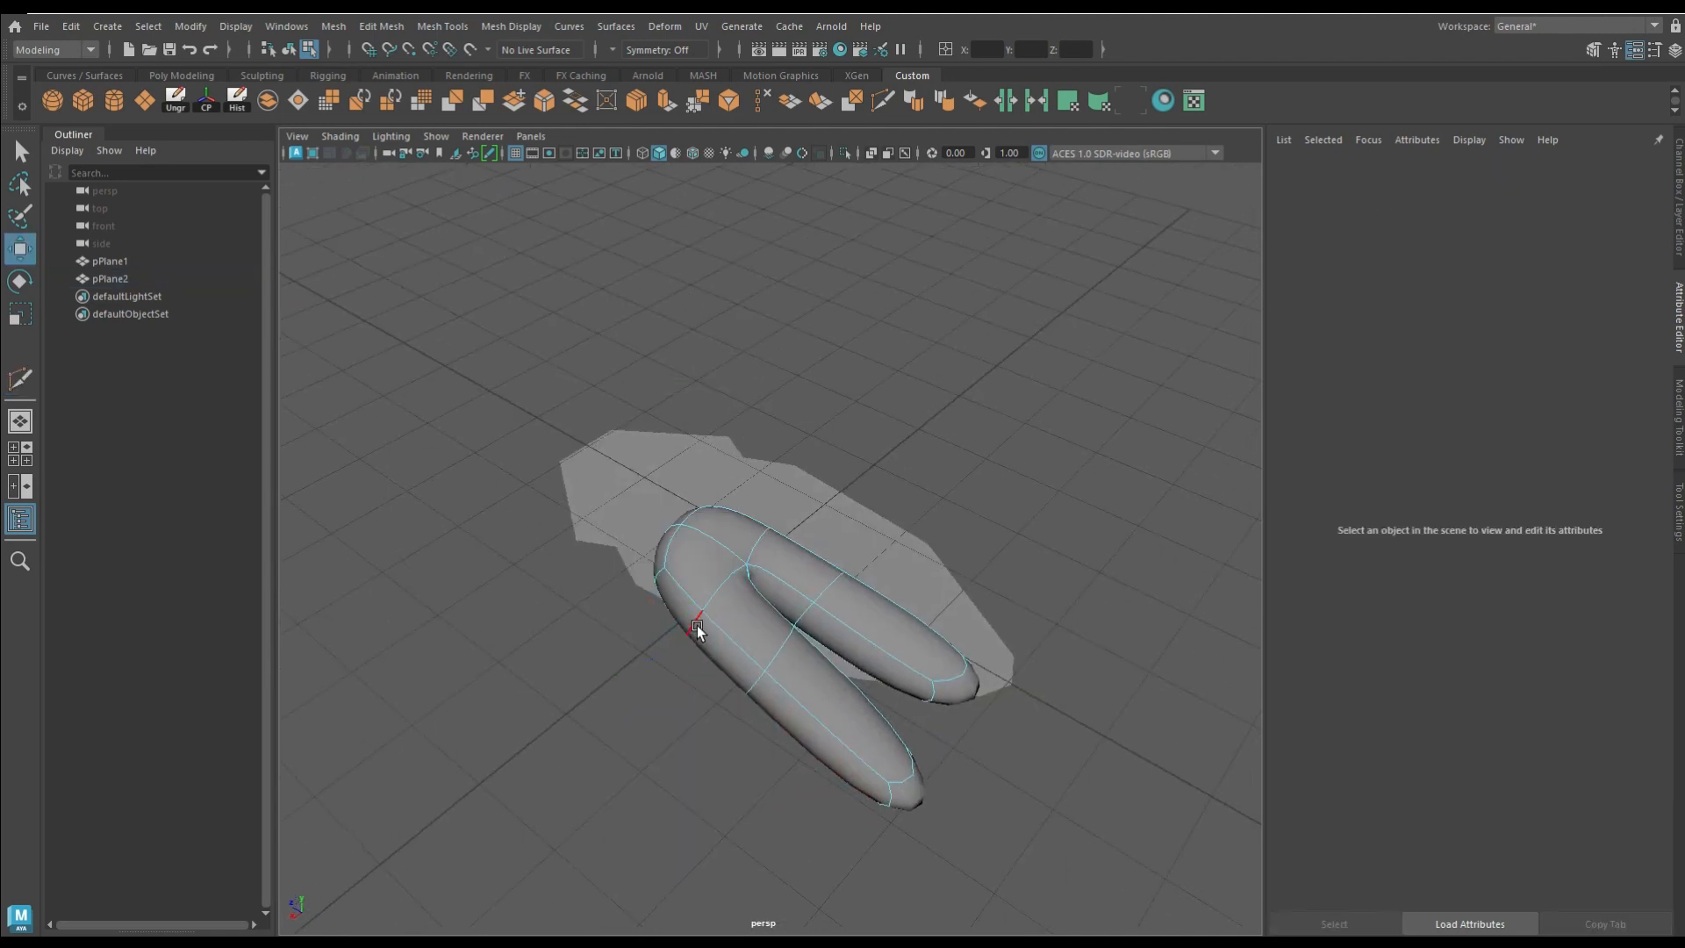
pyautogui.click(697, 624)
pyautogui.keyDown('alt'); pyautogui.moveTo(697, 625); pyautogui.dragTo(561, 766); pyautogui.keyUp('alt')
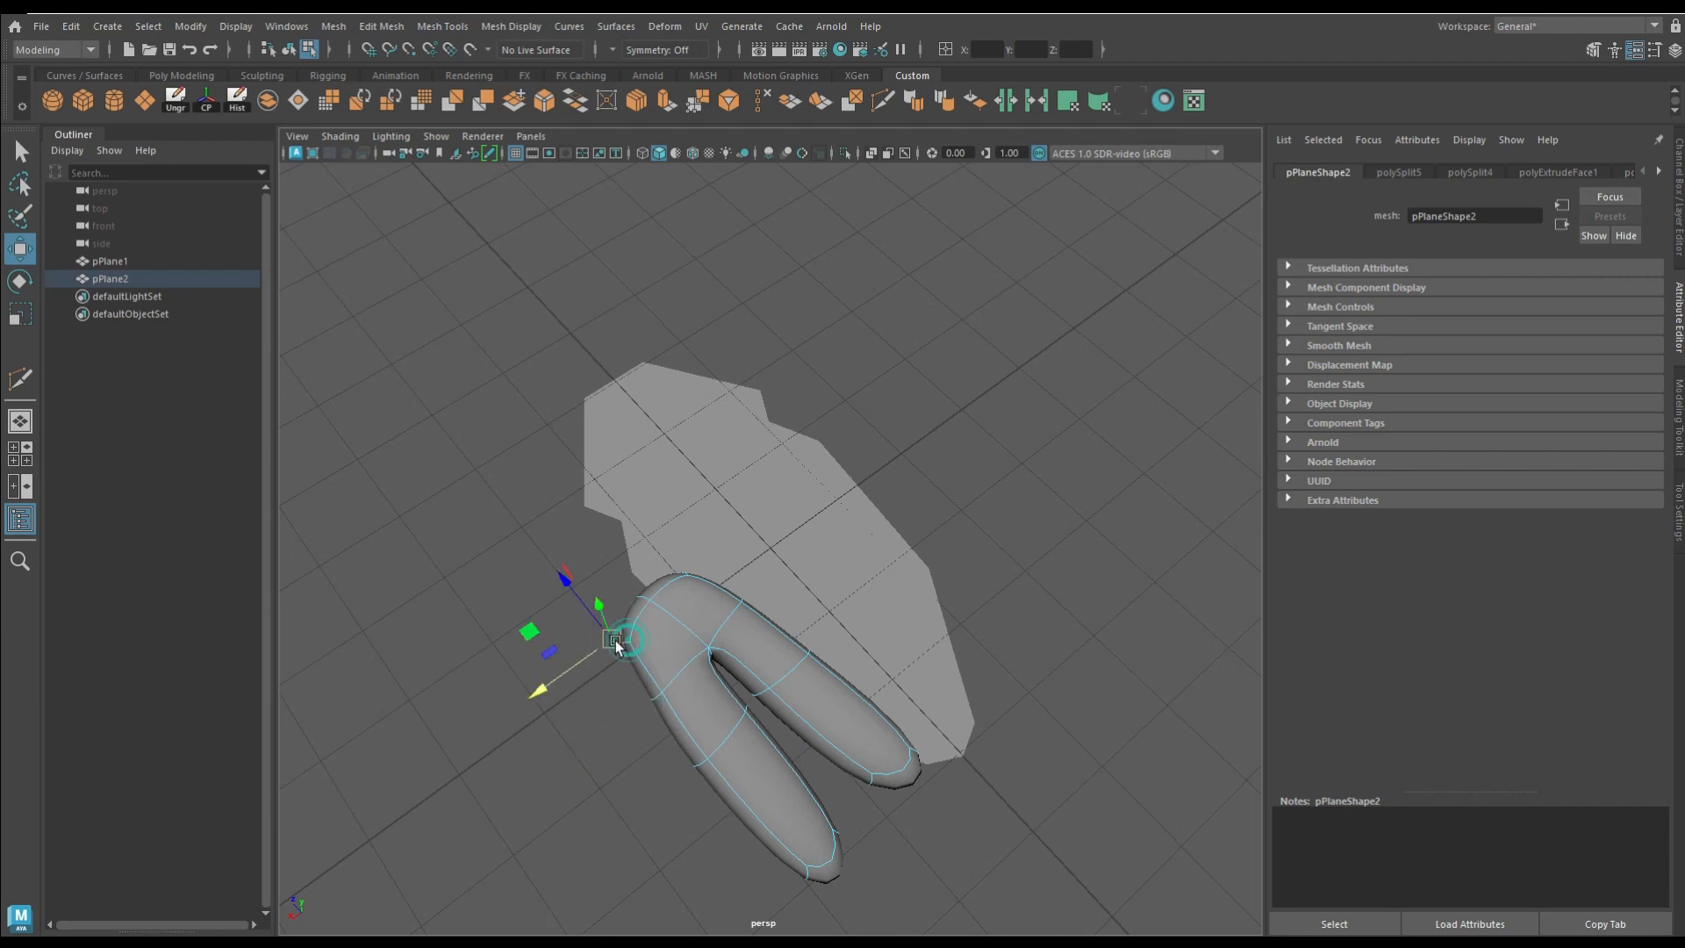
pyautogui.keyDown('alt'); pyautogui.moveTo(555, 626); pyautogui.dragTo(650, 518); pyautogui.keyUp('alt')
pyautogui.moveTo(683, 436); pyautogui.dragTo(688, 492, button='right')
# Step: Move the inner leg segment's end face sideways and scale it
pyautogui.click(678, 488)
pyautogui.keyDown('alt'); pyautogui.moveTo(671, 517); pyautogui.dragTo(590, 772); pyautogui.keyUp('alt')
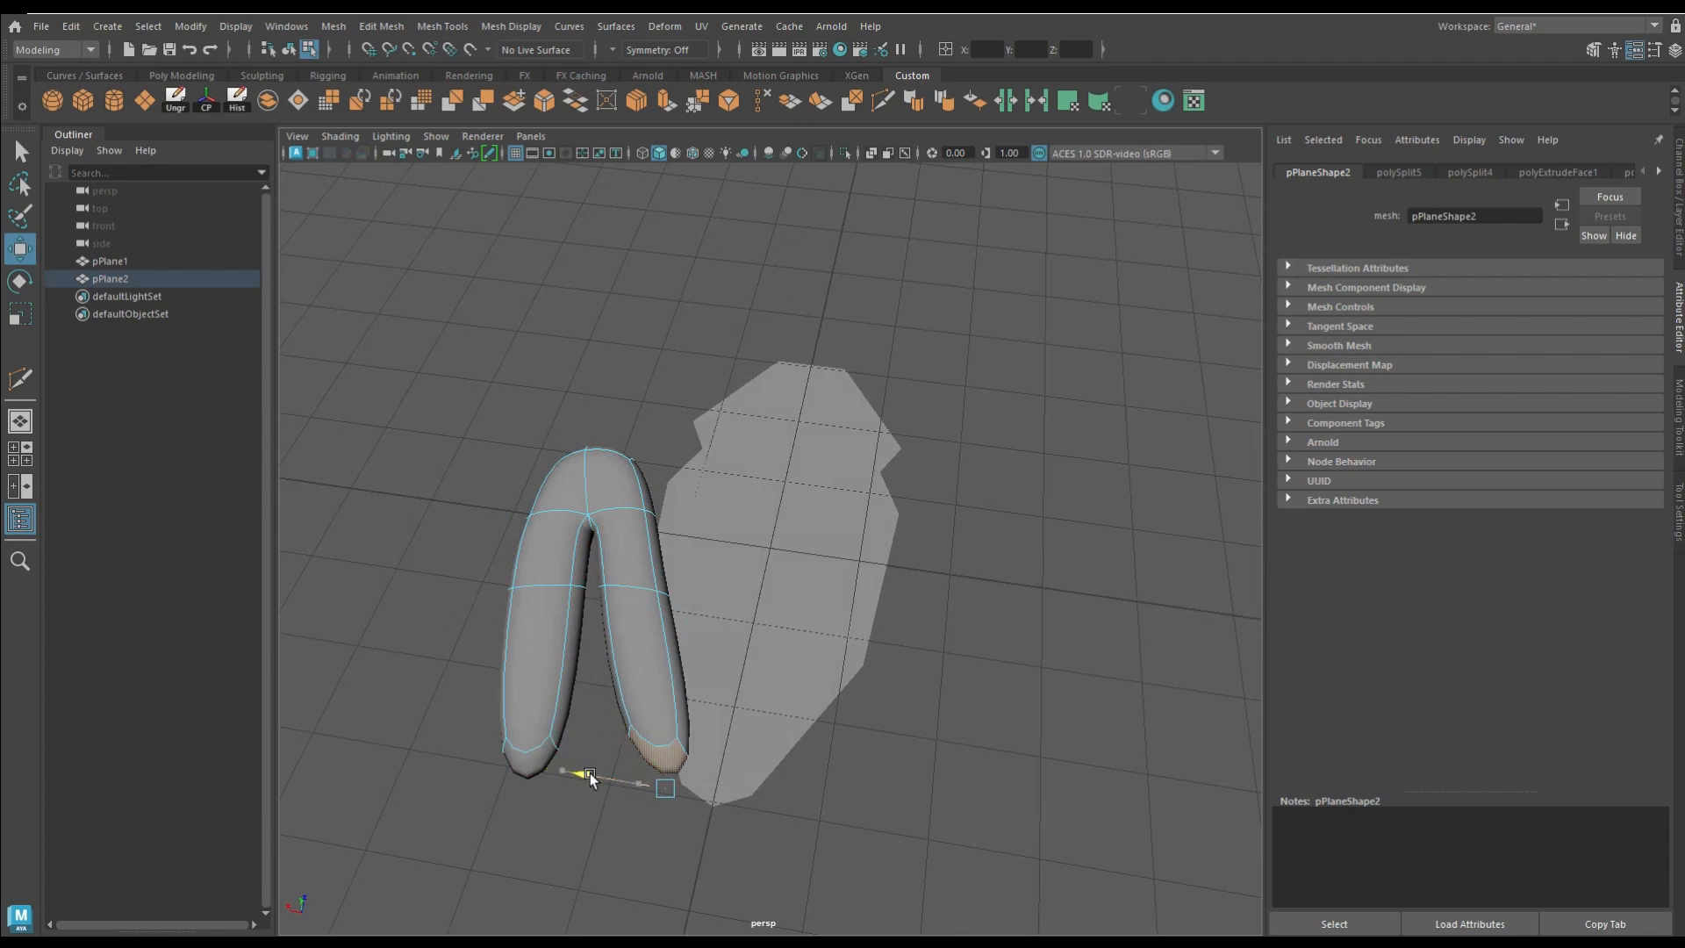
pyautogui.click(19, 311)
pyautogui.moveTo(648, 318); pyautogui.dragTo(640, 300, button='right')
# Step: Scale the edge loop across the outer leg segment and adjust its height
pyautogui.doubleClick(638, 587)
pyautogui.moveTo(629, 568); pyautogui.dragTo(650, 574)
pyautogui.keyDown('alt'); pyautogui.moveTo(649, 574); pyautogui.dragTo(732, 519); pyautogui.keyUp('alt')
pyautogui.keyDown('alt'); pyautogui.moveTo(879, 716); pyautogui.dragTo(959, 679); pyautogui.keyUp('alt')
pyautogui.press('w')
pyautogui.moveTo(842, 389); pyautogui.dragTo(829, 438)
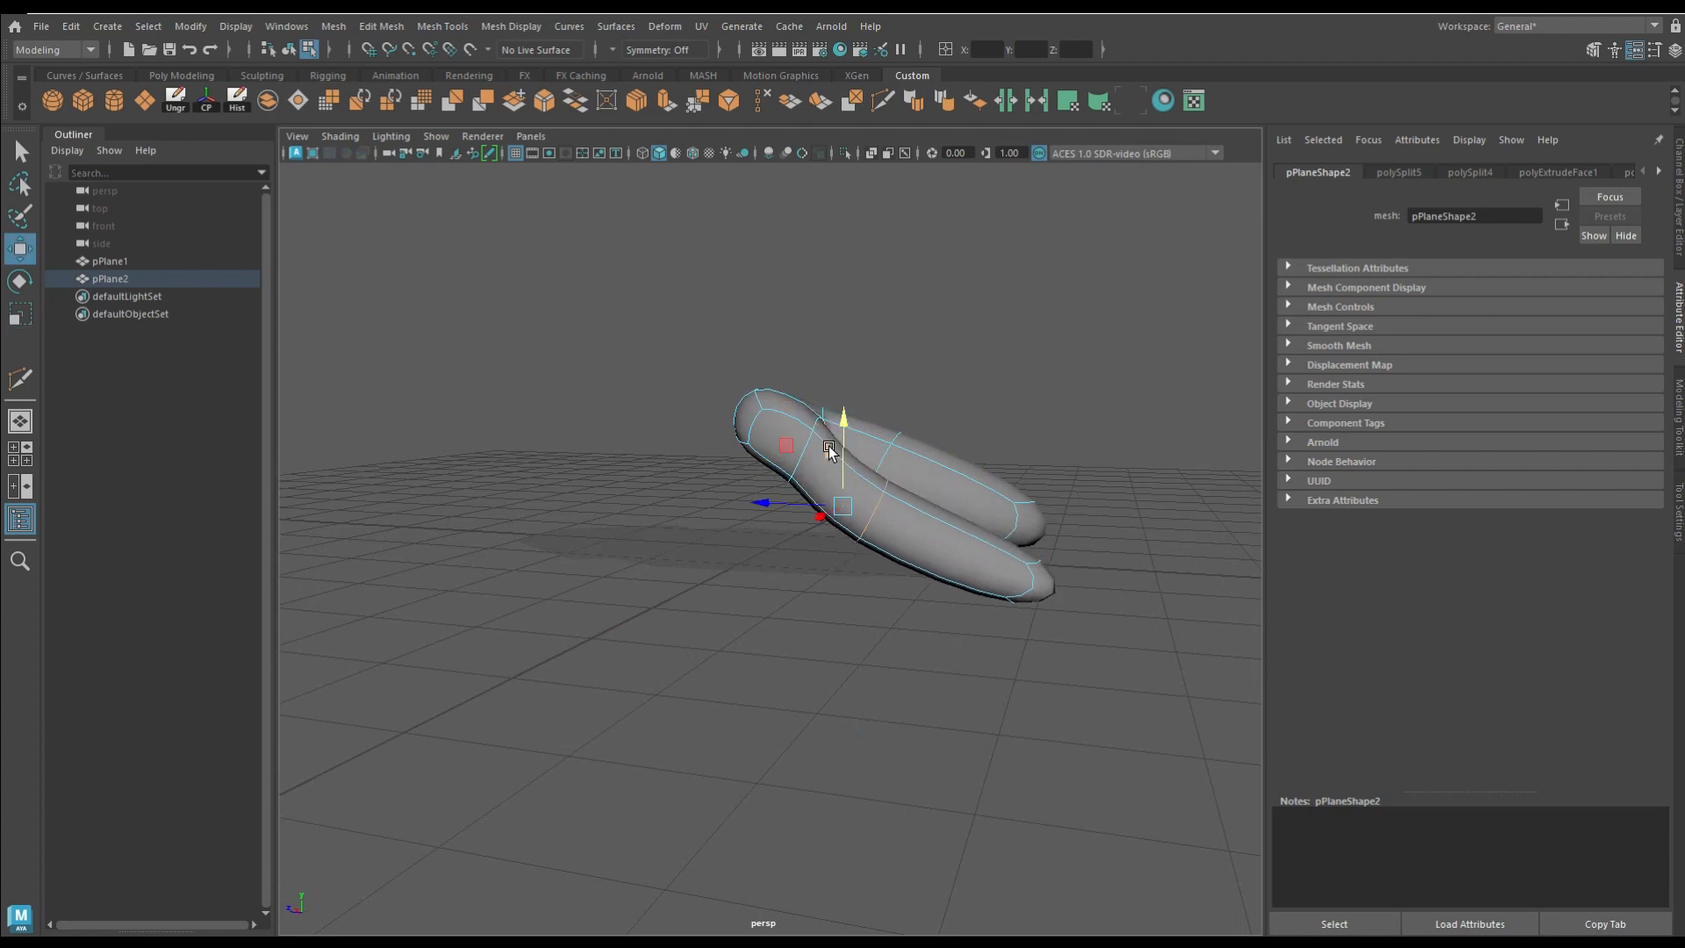
pyautogui.moveTo(807, 351); pyautogui.dragTo(805, 373)
pyautogui.hotkey('ctrl', 'z')
pyautogui.hotkey('ctrl', 'z')
pyautogui.moveTo(802, 454); pyautogui.dragTo(802, 406, button='right')
pyautogui.hotkey('ctrl', 'z')
# Step: Adjust the height of the leg's parts to refine its folded pose beside the body
pyautogui.keyDown('alt'); pyautogui.moveTo(796, 452); pyautogui.dragTo(761, 347); pyautogui.keyUp('alt')
pyautogui.moveTo(780, 263); pyautogui.dragTo(782, 280)
pyautogui.moveTo(1150, 553); pyautogui.dragTo(1149, 493, button='right')
pyautogui.click(1142, 544)
pyautogui.moveTo(1178, 485); pyautogui.dragTo(1178, 539)
pyautogui.moveTo(1177, 612); pyautogui.dragTo(937, 722)
pyautogui.moveTo(487, 882); pyautogui.dragTo(496, 881)
pyautogui.moveTo(706, 765); pyautogui.dragTo(1058, 277, button='right')
# Step: Turn on soft selection and adjust the slope of the flat body
pyautogui.click(821, 373)
pyautogui.keyDown('alt'); pyautogui.moveTo(478, 518); pyautogui.dragTo(623, 435); pyautogui.keyUp('alt')
pyautogui.moveTo(624, 435); pyautogui.dragTo(591, 633, button='right')
pyautogui.click(593, 598)
pyautogui.click(520, 612)
pyautogui.press('b')
pyautogui.keyDown('alt'); pyautogui.moveTo(614, 556); pyautogui.dragTo(666, 613); pyautogui.keyUp('alt')
pyautogui.click(751, 607)
pyautogui.moveTo(750, 509); pyautogui.dragTo(775, 430)
pyautogui.keyDown('alt'); pyautogui.moveTo(775, 430); pyautogui.dragTo(792, 393); pyautogui.keyUp('alt')
pyautogui.moveTo(753, 422)
pyautogui.mouseDown()
pyautogui.moveTo(772, 386)
pyautogui.moveTo(650, 602)
pyautogui.moveTo(676, 391)
pyautogui.moveTo(735, 449)
pyautogui.mouseUp()
# Step: Move a vertex of the body vertically in vertex mode to refine the body's side profile
pyautogui.press('F9')
pyautogui.click(732, 479)
pyautogui.keyDown('alt'); pyautogui.moveTo(816, 566); pyautogui.dragTo(776, 428); pyautogui.keyUp('alt')
pyautogui.moveTo(741, 436); pyautogui.dragTo(740, 525, button='right')
pyautogui.keyDown('alt'); pyautogui.moveTo(801, 446); pyautogui.dragTo(738, 550); pyautogui.keyUp('alt')
pyautogui.moveTo(757, 435); pyautogui.dragTo(895, 324, button='right')
# Step: Extrude the body's faces into a thick volume and turn on its smooth mesh preview
pyautogui.click(638, 101)
pyautogui.keyDown('alt'); pyautogui.moveTo(823, 507); pyautogui.dragTo(803, 426); pyautogui.keyUp('alt')
pyautogui.moveTo(766, 418); pyautogui.dragTo(836, 286)
pyautogui.keyDown('alt'); pyautogui.moveTo(895, 374); pyautogui.dragTo(932, 353); pyautogui.keyUp('alt')
pyautogui.moveTo(809, 306); pyautogui.dragTo(780, 378)
pyautogui.keyDown('alt'); pyautogui.moveTo(736, 375); pyautogui.dragTo(878, 386); pyautogui.keyUp('alt')
pyautogui.press('3')
pyautogui.moveTo(768, 306); pyautogui.dragTo(771, 298)
pyautogui.keyDown('alt'); pyautogui.moveTo(830, 307); pyautogui.dragTo(533, 349); pyautogui.keyUp('alt')
# Step: Turn on Object X symmetry and move the body's components to round out its volume
pyautogui.click(630, 488)
pyautogui.click(608, 50)
pyautogui.click(620, 79)
pyautogui.click(632, 488)
pyautogui.press('w')
pyautogui.click(622, 330)
pyautogui.keyDown('alt'); pyautogui.moveTo(551, 420); pyautogui.dragTo(516, 670); pyautogui.keyUp('alt')
pyautogui.click(639, 697)
pyautogui.moveTo(593, 583); pyautogui.dragTo(596, 627)
pyautogui.keyDown('alt'); pyautogui.moveTo(640, 580); pyautogui.dragTo(690, 472); pyautogui.keyUp('alt')
# Step: Scale the faces at the body's rear end and reposition them to taper the rump
pyautogui.click(918, 560)
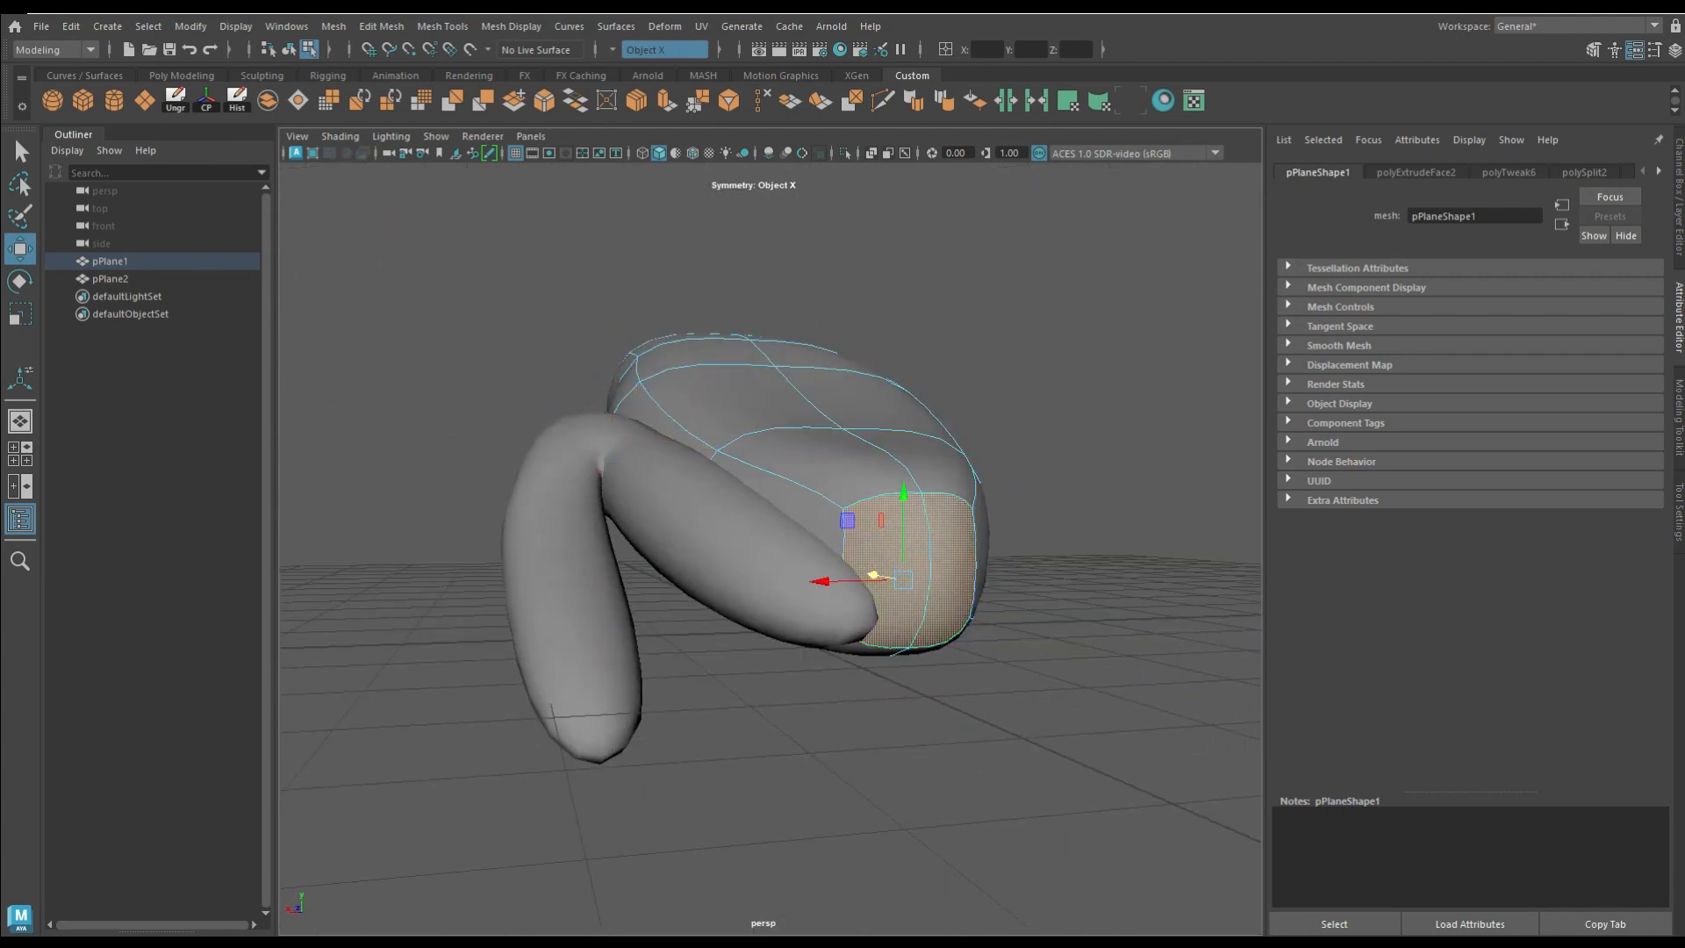
pyautogui.press('r')
pyautogui.moveTo(899, 525); pyautogui.dragTo(709, 806)
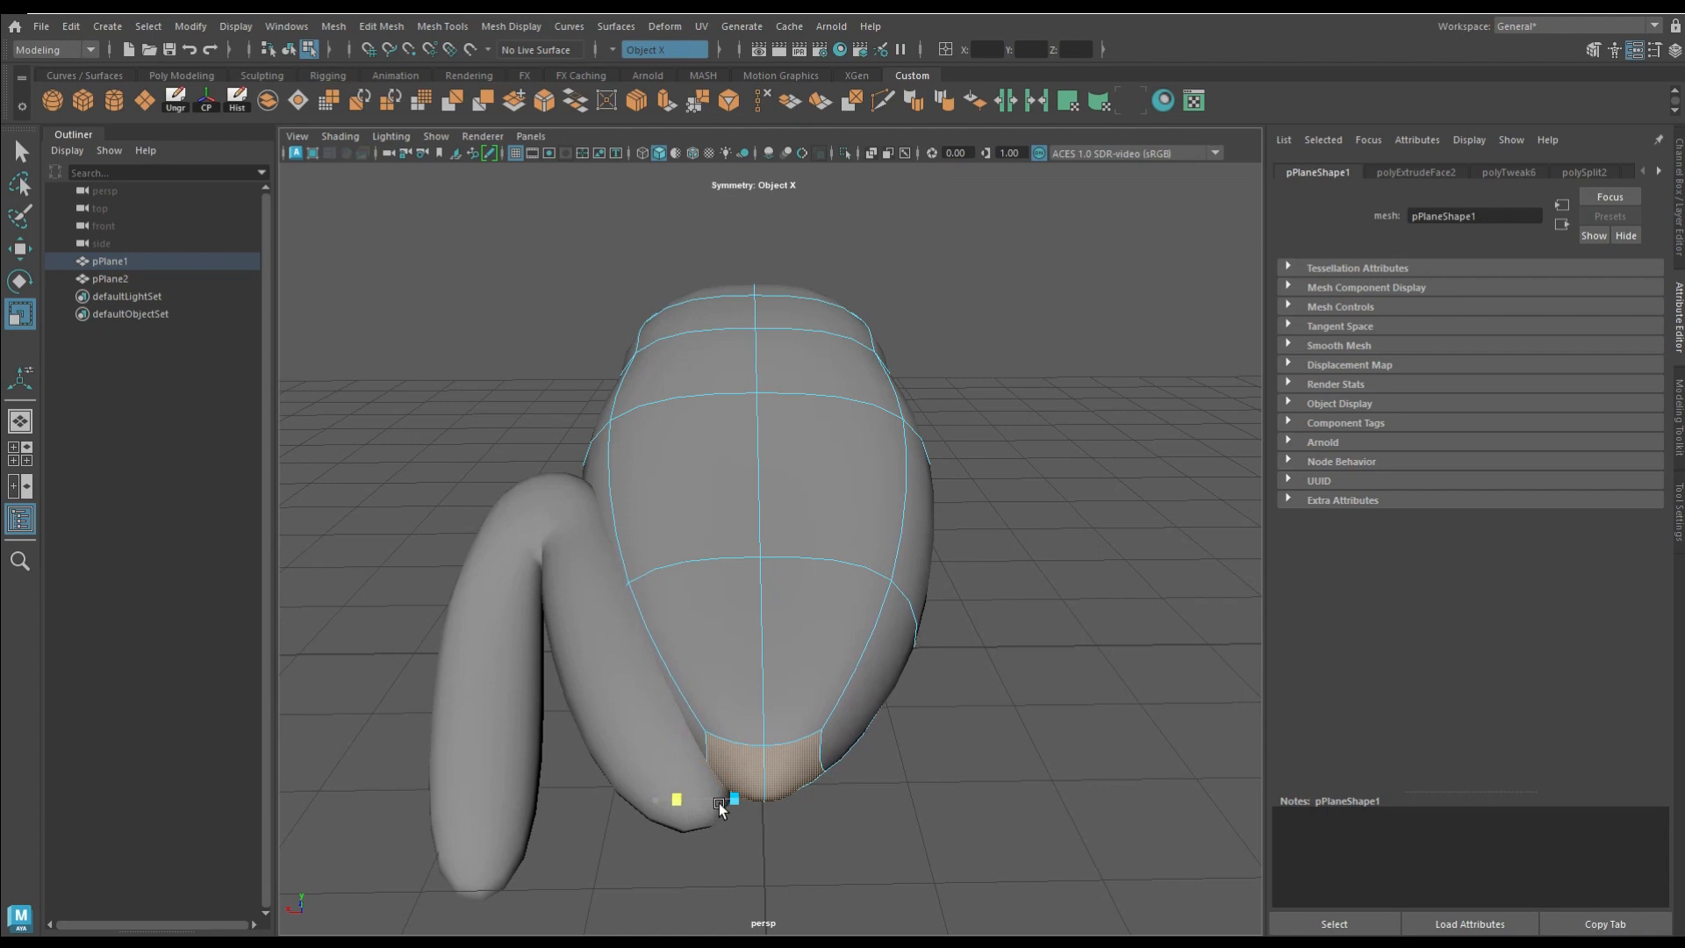
pyautogui.press('w')
pyautogui.keyDown('alt'); pyautogui.moveTo(752, 746); pyautogui.dragTo(693, 744); pyautogui.keyUp('alt')
# Step: Move the body's components with symmetry on to refine the outline of its sides and back
pyautogui.keyDown('alt'); pyautogui.moveTo(722, 582); pyautogui.dragTo(606, 540); pyautogui.keyUp('alt')
pyautogui.moveTo(640, 436); pyautogui.dragTo(633, 384, button='right')
pyautogui.click(594, 490)
pyautogui.moveTo(518, 473); pyautogui.dragTo(773, 475)
pyautogui.click(803, 501)
pyautogui.moveTo(639, 362); pyautogui.dragTo(622, 427)
pyautogui.keyDown('alt'); pyautogui.moveTo(622, 427); pyautogui.dragTo(625, 496); pyautogui.keyUp('alt')
pyautogui.click(744, 400)
# Step: Reposition further body components and scale the selection to adjust the body's thickness
pyautogui.keyDown('alt'); pyautogui.moveTo(744, 400); pyautogui.dragTo(735, 342); pyautogui.keyUp('alt')
pyautogui.moveTo(704, 276); pyautogui.dragTo(719, 260)
pyautogui.moveTo(591, 255); pyautogui.dragTo(577, 216)
pyautogui.keyDown('alt'); pyautogui.moveTo(513, 392); pyautogui.dragTo(616, 403); pyautogui.keyUp('alt')
pyautogui.moveTo(616, 403); pyautogui.dragTo(614, 450, button='right')
pyautogui.click(609, 439)
pyautogui.click(25, 319)
pyautogui.moveTo(580, 350); pyautogui.dragTo(583, 408)
# Step: Move the body's remaining components to shape a rounded head end and a smooth back, and finish in object mode
pyautogui.press('w')
pyautogui.keyDown('alt'); pyautogui.moveTo(591, 471); pyautogui.dragTo(519, 446); pyautogui.keyUp('alt')
pyautogui.moveTo(499, 395); pyautogui.dragTo(457, 355)
pyautogui.moveTo(692, 304); pyautogui.dragTo(691, 266, button='right')
pyautogui.click(678, 304)
pyautogui.moveTo(612, 203); pyautogui.dragTo(586, 255)
pyautogui.moveTo(595, 310)
pyautogui.keyDown('alt'); pyautogui.mouseDown()
pyautogui.moveTo(465, 348)
pyautogui.moveTo(581, 325)
pyautogui.mouseUp(); pyautogui.keyUp('alt')
pyautogui.moveTo(738, 353); pyautogui.dragTo(850, 328, button='right')
pyautogui.click(893, 355)
pyautogui.keyDown('alt'); pyautogui.moveTo(894, 360); pyautogui.dragTo(774, 387); pyautogui.keyUp('alt')
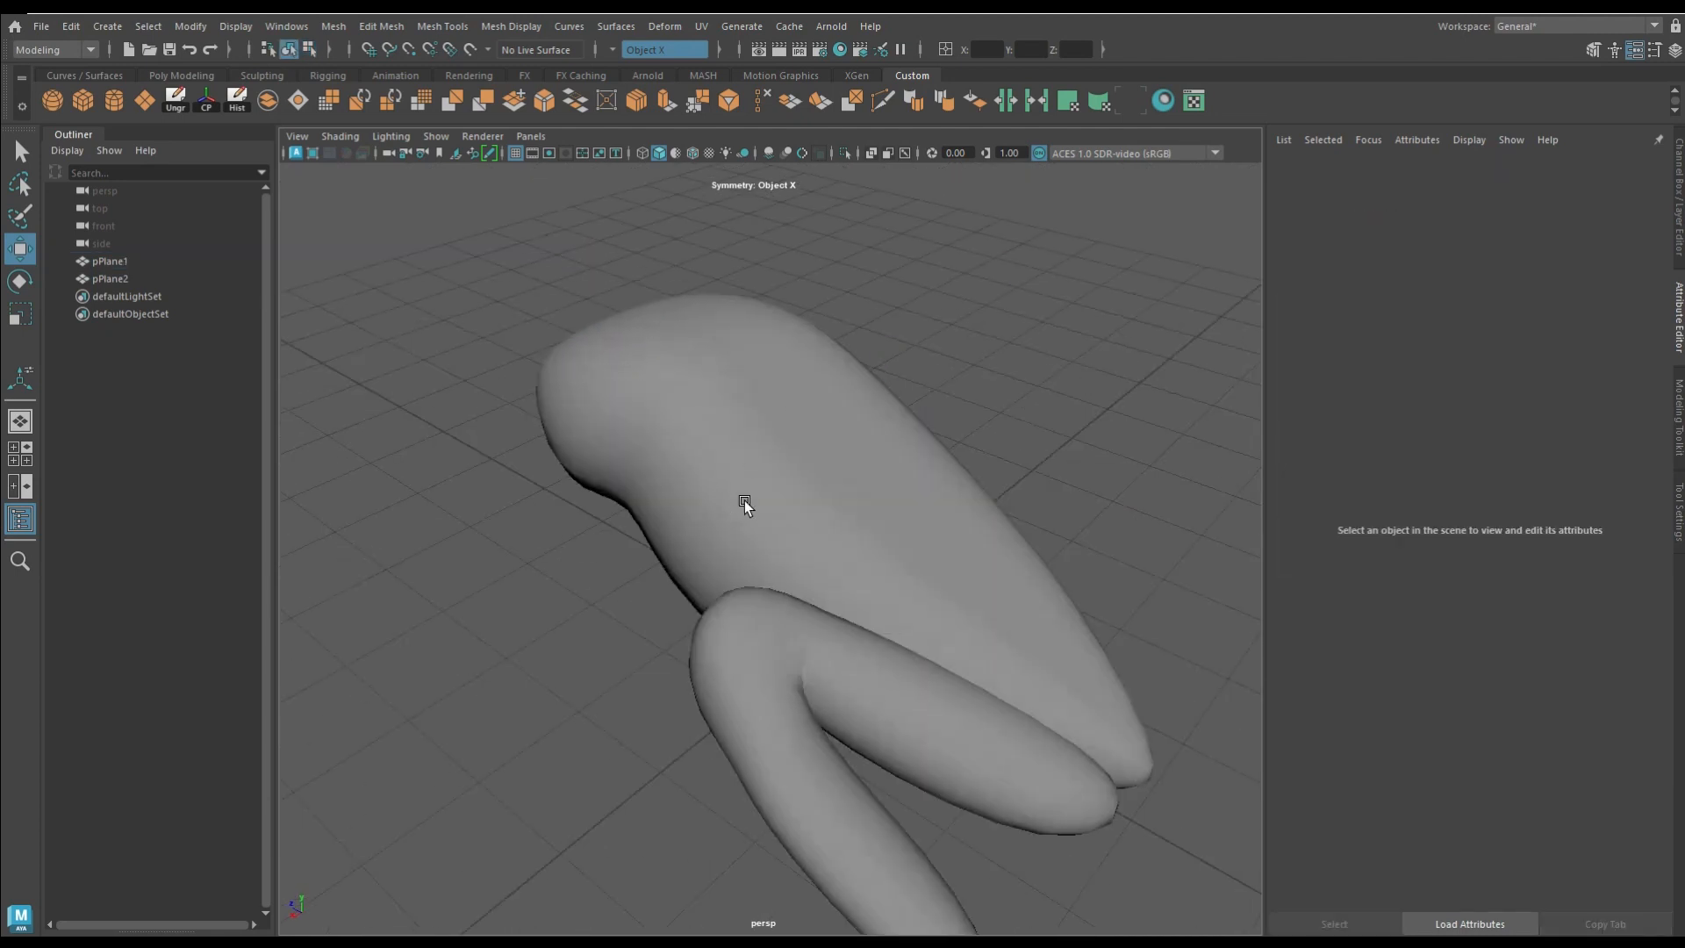
# Step: Extrude the end face of the folded leg's lower section and move it, with the smooth preview off
pyautogui.click(771, 699)
pyautogui.keyDown('alt'); pyautogui.moveTo(772, 700); pyautogui.dragTo(793, 438); pyautogui.keyUp('alt')
pyautogui.moveTo(793, 437); pyautogui.dragTo(795, 481, button='right')
pyautogui.keyDown('alt'); pyautogui.moveTo(992, 756); pyautogui.dragTo(677, 526); pyautogui.keyUp('alt')
pyautogui.click(665, 101)
pyautogui.press('w')
pyautogui.press('1')
pyautogui.keyDown('alt'); pyautogui.moveTo(777, 682); pyautogui.dragTo(346, 596); pyautogui.keyUp('alt')
# Step: Rotate, move and scale the extruded end face to shape an ankle section pointing down from the leg
pyautogui.press('e')
pyautogui.moveTo(955, 686)
pyautogui.keyDown('alt'); pyautogui.mouseDown()
pyautogui.moveTo(993, 692)
pyautogui.moveTo(941, 701)
pyautogui.mouseUp(); pyautogui.keyUp('alt')
pyautogui.press('w')
pyautogui.keyDown('alt'); pyautogui.moveTo(876, 645); pyautogui.dragTo(720, 614); pyautogui.keyUp('alt')
pyautogui.click(928, 647)
pyautogui.click(20, 316)
pyautogui.moveTo(590, 742); pyautogui.dragTo(948, 698)
pyautogui.moveTo(966, 435); pyautogui.dragTo(983, 497, button='right')
pyautogui.click(993, 709)
pyautogui.keyDown('alt'); pyautogui.moveTo(967, 733); pyautogui.dragTo(867, 736); pyautogui.keyUp('alt')
pyautogui.press('w')
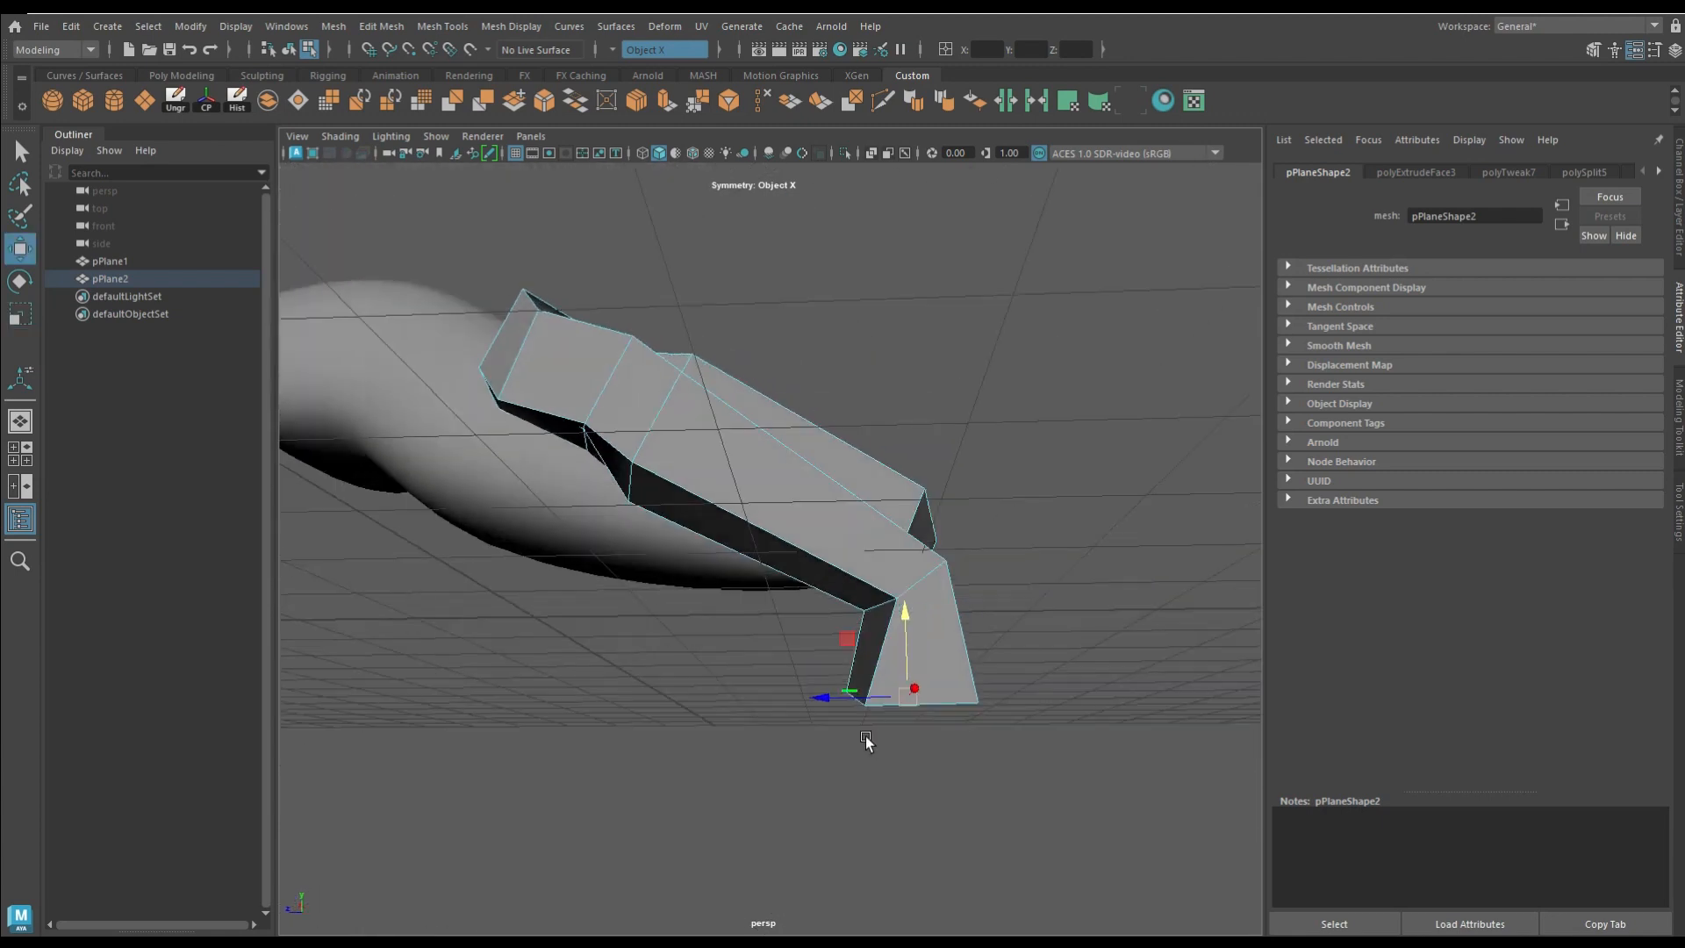
# Step: Adjust the ankle's end and extrude its front face with a local Z translation of 0.471 to start the foot
pyautogui.keyDown('alt'); pyautogui.moveTo(853, 625); pyautogui.dragTo(1009, 719); pyautogui.keyUp('alt')
pyautogui.keyDown('alt'); pyautogui.moveTo(948, 308); pyautogui.dragTo(838, 620); pyautogui.keyUp('alt')
pyautogui.click(19, 314)
pyautogui.click(666, 95)
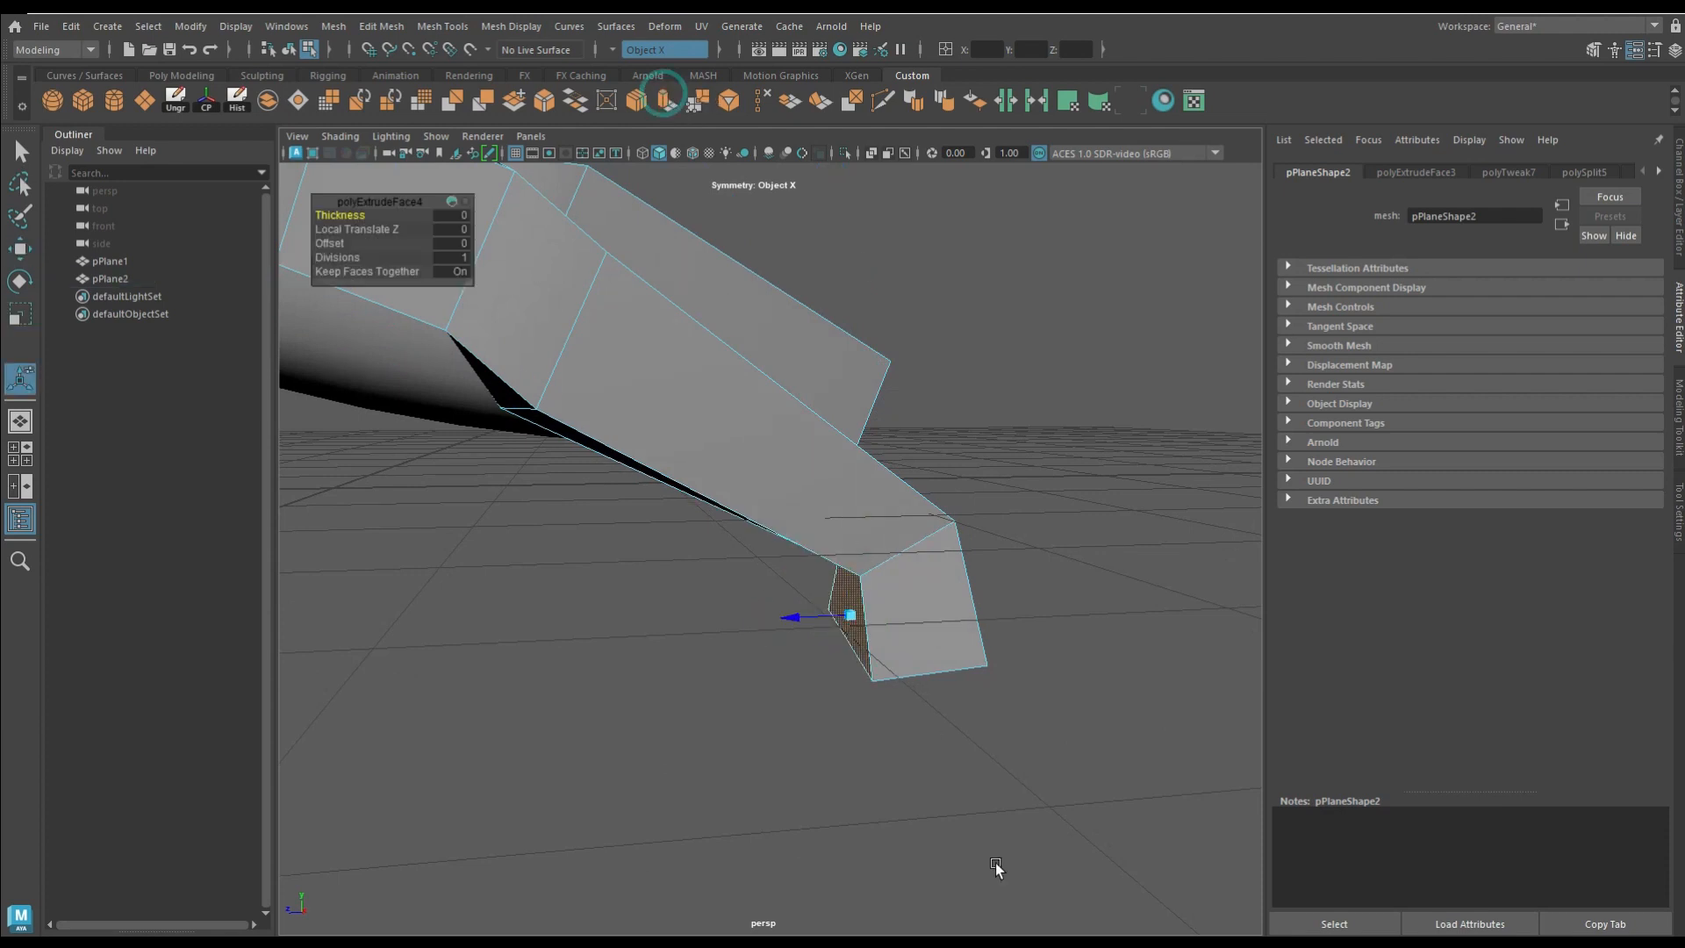
pyautogui.keyDown('alt'); pyautogui.moveTo(928, 723); pyautogui.dragTo(962, 744); pyautogui.keyUp('alt')
pyautogui.moveTo(806, 616); pyautogui.dragTo(866, 605)
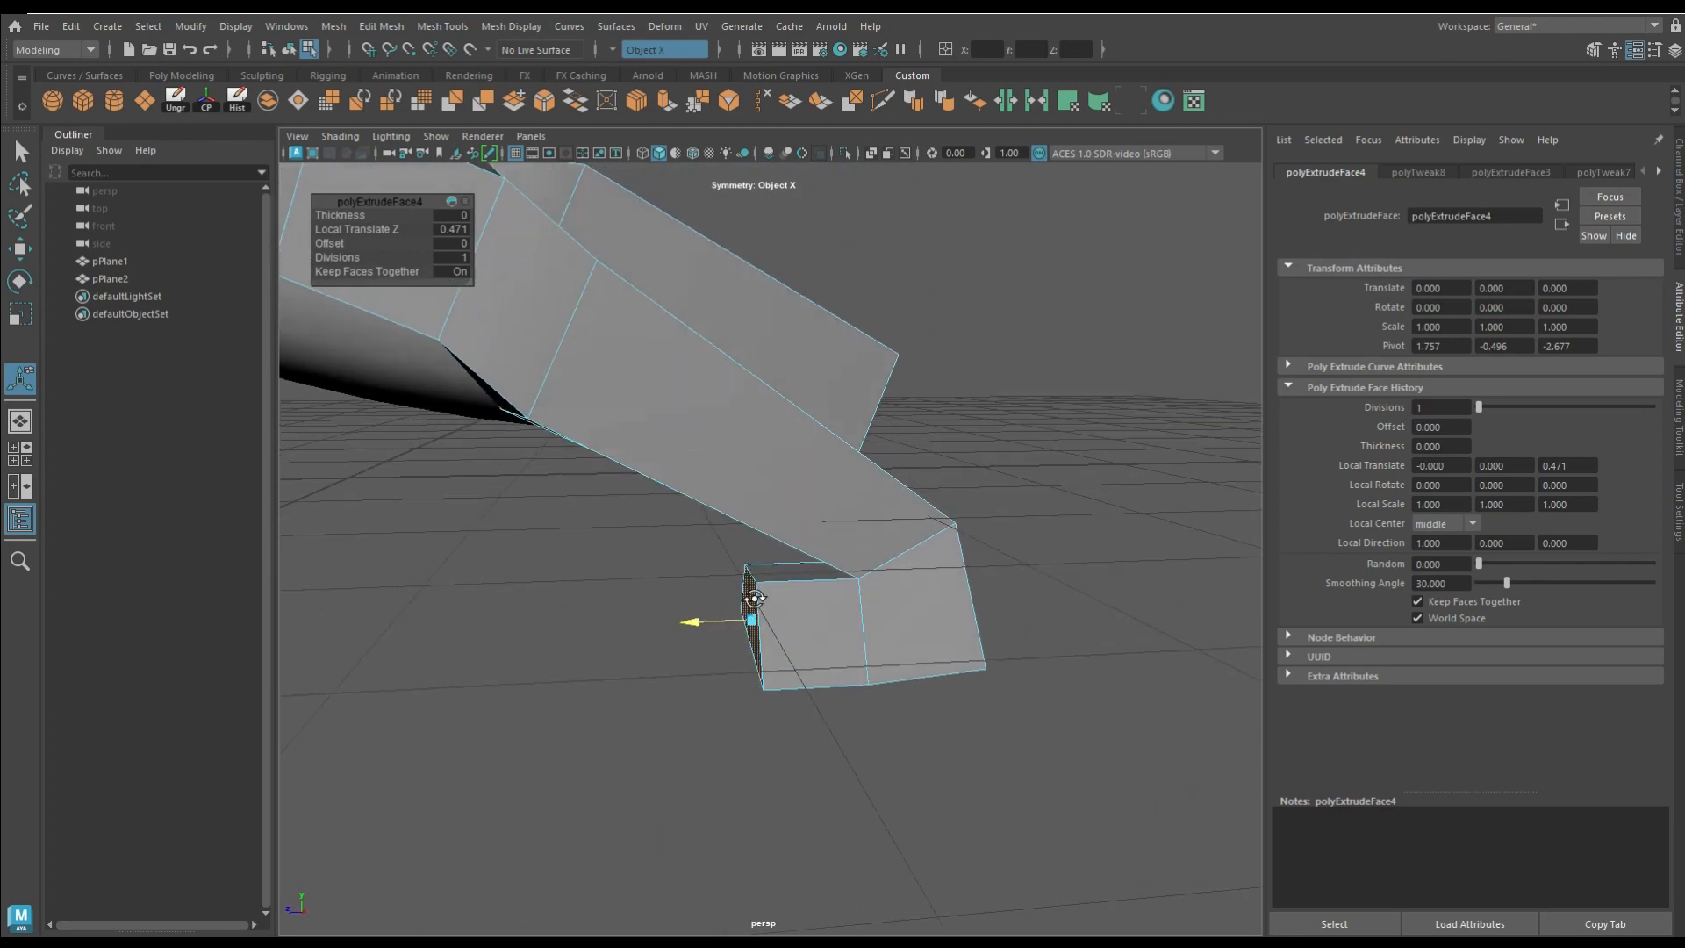
# Step: Reshape the foot block below the ankle into a short, faceted end with separate faces for the toes
pyautogui.keyDown('alt'); pyautogui.moveTo(746, 603); pyautogui.dragTo(771, 591); pyautogui.keyUp('alt')
pyautogui.moveTo(775, 435); pyautogui.dragTo(654, 443, button='right')
pyautogui.moveTo(735, 309); pyautogui.dragTo(776, 436, button='right')
pyautogui.moveTo(772, 605); pyautogui.dragTo(773, 387, button='right')
pyautogui.click(759, 571)
pyautogui.keyDown('alt'); pyautogui.moveTo(751, 619); pyautogui.dragTo(681, 595); pyautogui.keyUp('alt')
pyautogui.keyDown('alt'); pyautogui.moveTo(693, 516); pyautogui.dragTo(735, 623); pyautogui.keyUp('alt')
pyautogui.click(746, 623)
pyautogui.keyDown('shift'); pyautogui.moveTo(808, 614); pyautogui.dragTo(810, 616, button='right'); pyautogui.keyUp('shift')
# Step: Extrude the foot's toe faces with Keep Faces Together turned off so each toe separates
pyautogui.keyDown('alt'); pyautogui.moveTo(982, 712); pyautogui.dragTo(703, 685); pyautogui.keyUp('alt')
pyautogui.keyDown('alt'); pyautogui.moveTo(1044, 765); pyautogui.dragTo(733, 566, button='right'); pyautogui.keyUp('alt')
pyautogui.keyDown('alt'); pyautogui.moveTo(733, 566); pyautogui.dragTo(788, 583); pyautogui.keyUp('alt')
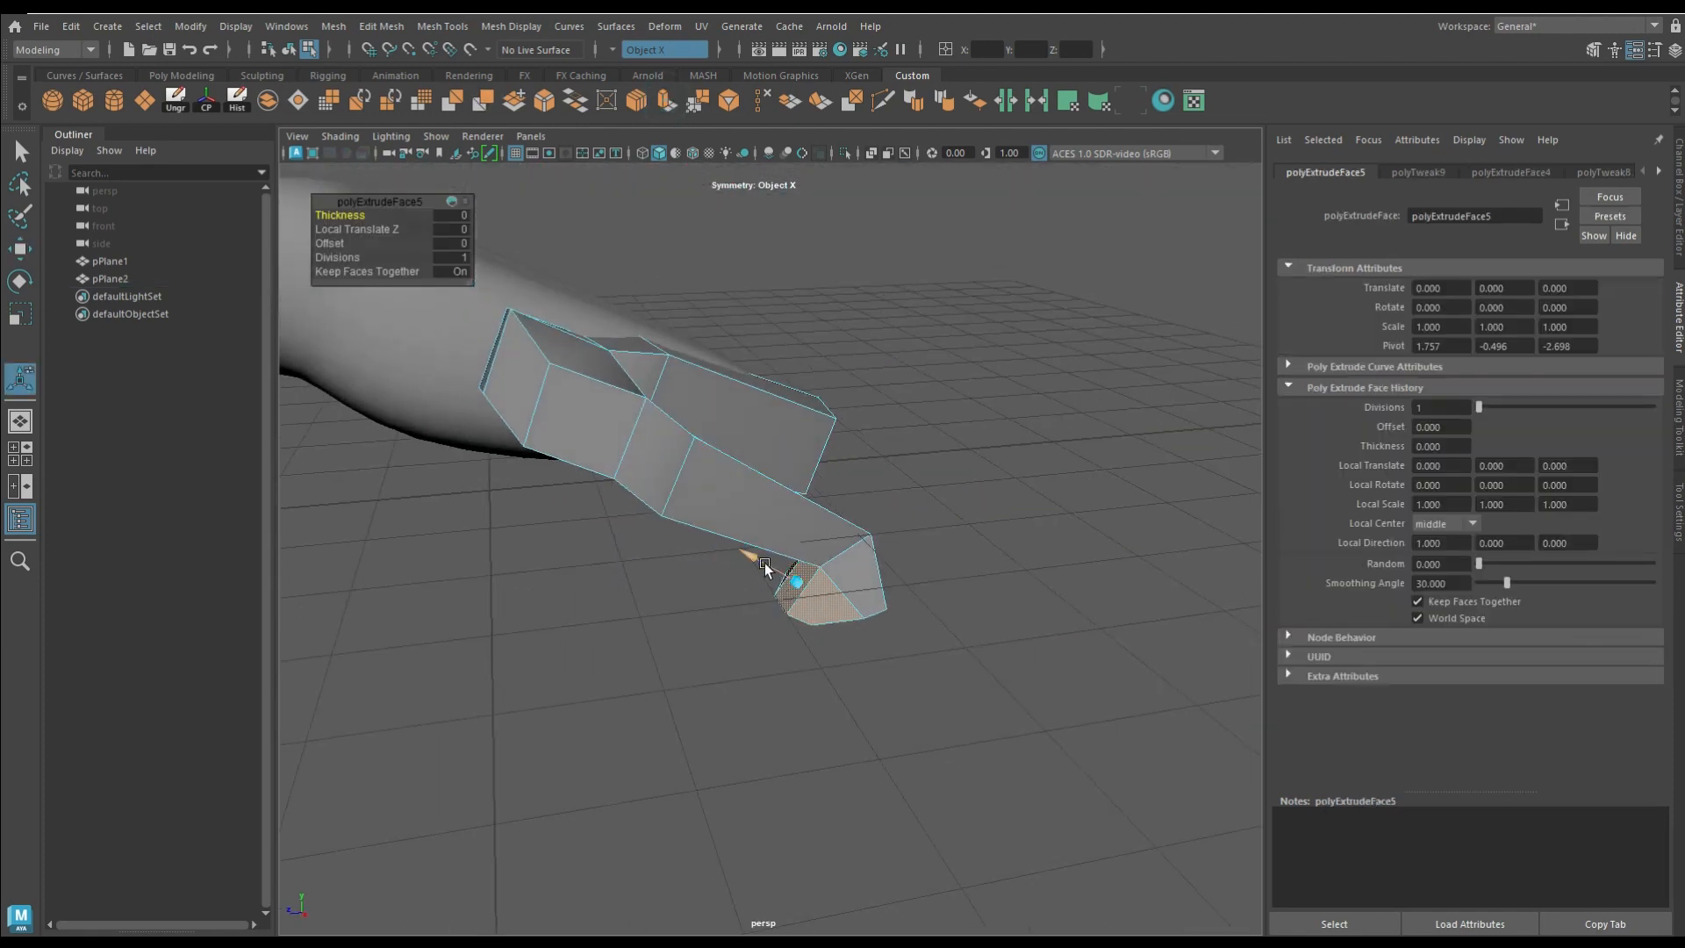
pyautogui.click(1418, 601)
pyautogui.keyDown('alt'); pyautogui.moveTo(711, 531); pyautogui.dragTo(820, 504); pyautogui.keyUp('alt')
# Step: Move one toe's end face far out from the foot to form a long toe
pyautogui.click(768, 762)
pyautogui.click(784, 574)
pyautogui.press('w')
pyautogui.moveTo(762, 584); pyautogui.dragTo(518, 795)
pyautogui.moveTo(405, 768); pyautogui.dragTo(546, 779)
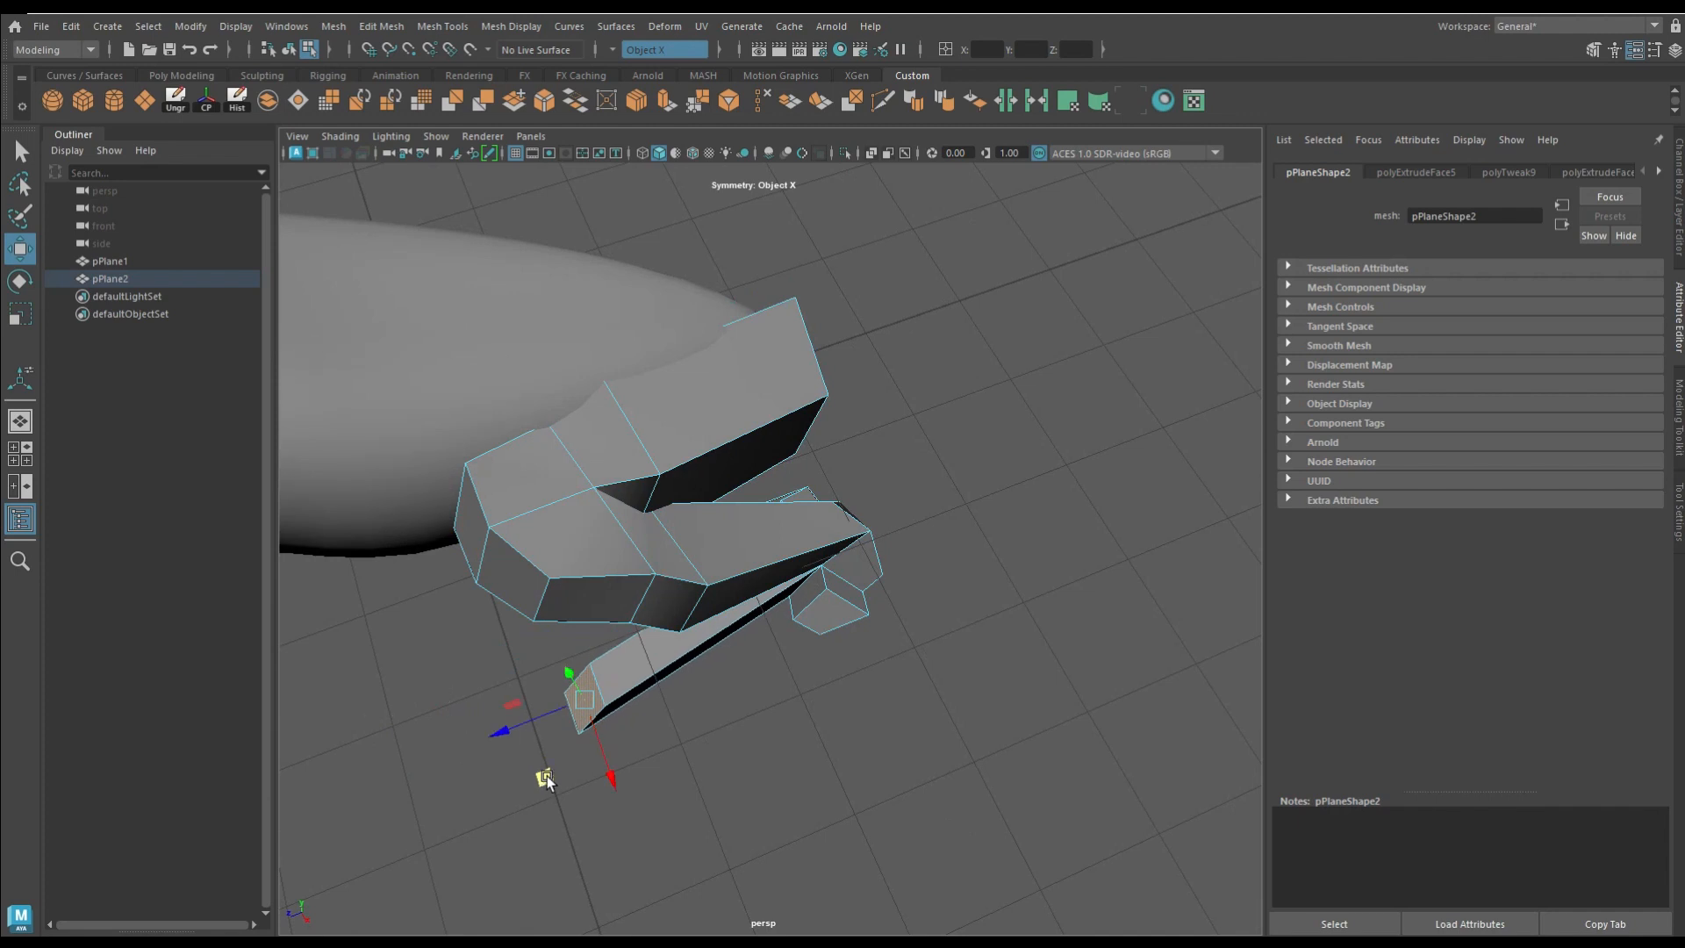
pyautogui.moveTo(597, 702); pyautogui.dragTo(571, 706)
# Step: Pull another toe's end face outward and adjust its position to lengthen the toe
pyautogui.click(830, 608)
pyautogui.keyDown('alt'); pyautogui.moveTo(740, 781); pyautogui.dragTo(750, 579); pyautogui.keyUp('alt')
pyautogui.keyDown('alt'); pyautogui.moveTo(844, 548); pyautogui.dragTo(798, 586); pyautogui.keyUp('alt')
pyautogui.press('w')
pyautogui.moveTo(789, 711); pyautogui.dragTo(820, 698)
pyautogui.keyDown('alt'); pyautogui.moveTo(460, 610); pyautogui.dragTo(571, 564); pyautogui.keyUp('alt')
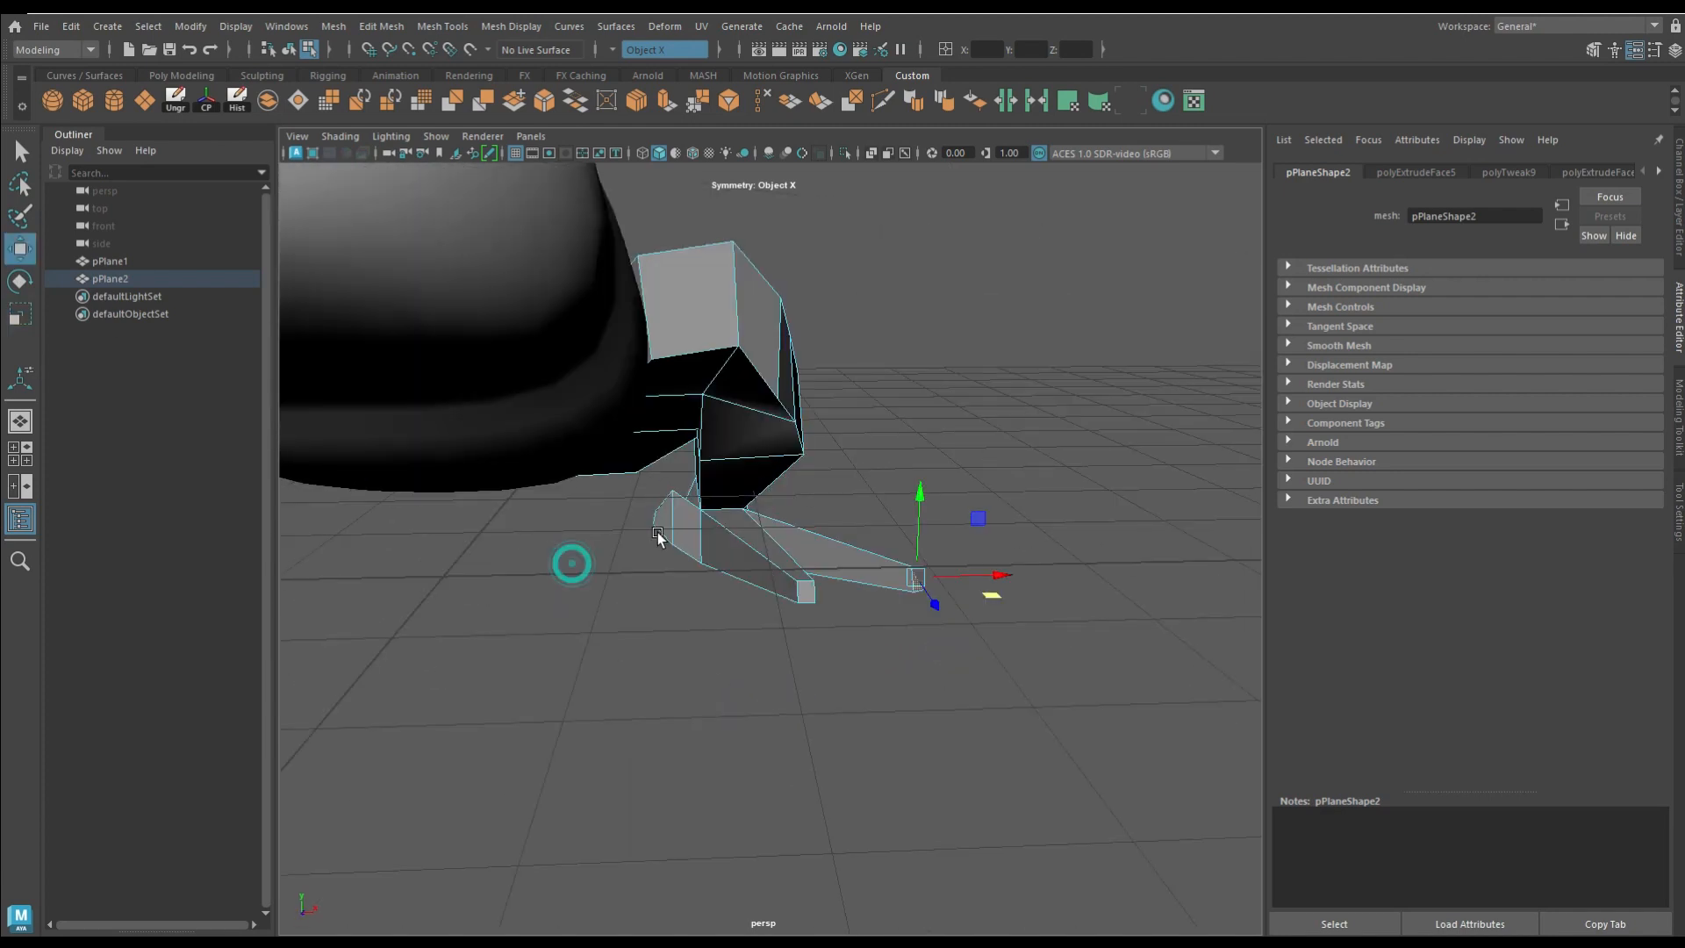
# Step: Move the remaining toe's end face outward and spread the three toes apart
pyautogui.click(662, 523)
pyautogui.keyDown('alt'); pyautogui.moveTo(680, 584); pyautogui.dragTo(643, 623); pyautogui.keyUp('alt')
pyautogui.moveTo(732, 662); pyautogui.dragTo(698, 629)
pyautogui.keyDown('alt'); pyautogui.moveTo(698, 628); pyautogui.dragTo(578, 671); pyautogui.keyUp('alt')
pyautogui.click(902, 756)
pyautogui.keyDown('alt'); pyautogui.moveTo(1022, 654); pyautogui.dragTo(922, 615); pyautogui.keyUp('alt')
# Step: Extrude the middle toe's tip with a local Z translation of 0.265 and turn symmetry off
pyautogui.click(618, 653)
pyautogui.keyDown('alt'); pyautogui.moveTo(570, 739); pyautogui.dragTo(562, 694); pyautogui.keyUp('alt')
pyautogui.click(660, 104)
pyautogui.keyDown('alt'); pyautogui.moveTo(676, 703); pyautogui.dragTo(583, 703); pyautogui.keyUp('alt')
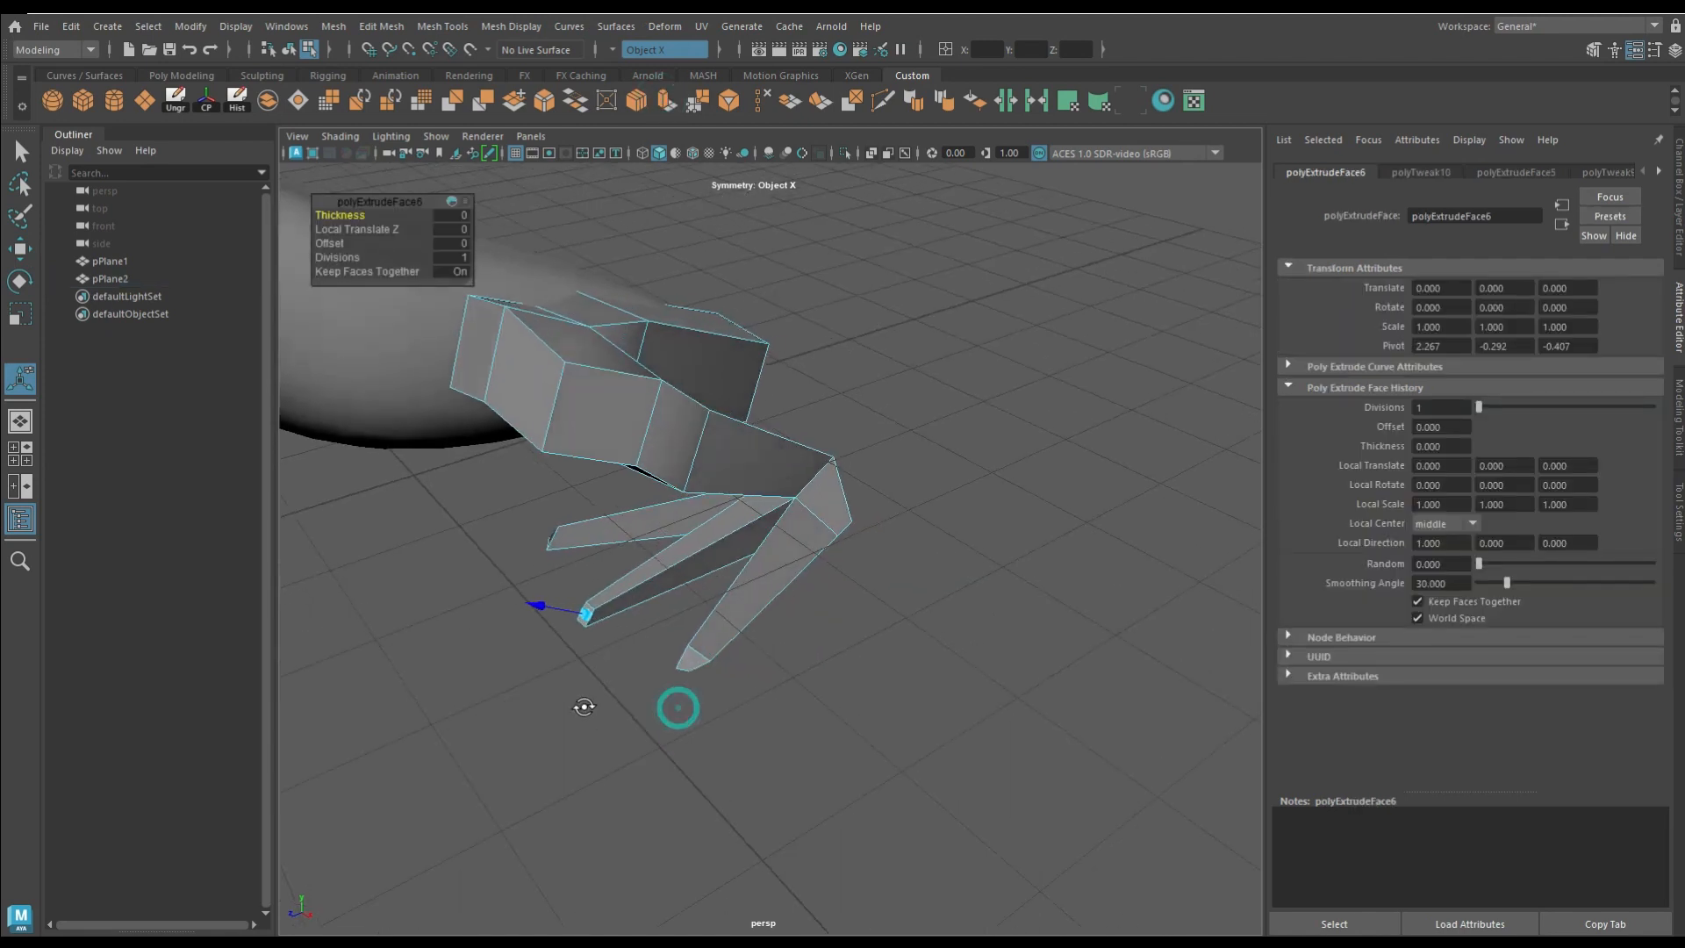
pyautogui.click(624, 49)
pyautogui.moveTo(500, 601); pyautogui.dragTo(503, 602)
pyautogui.keyDown('alt'); pyautogui.moveTo(503, 601); pyautogui.dragTo(554, 491); pyautogui.keyUp('alt')
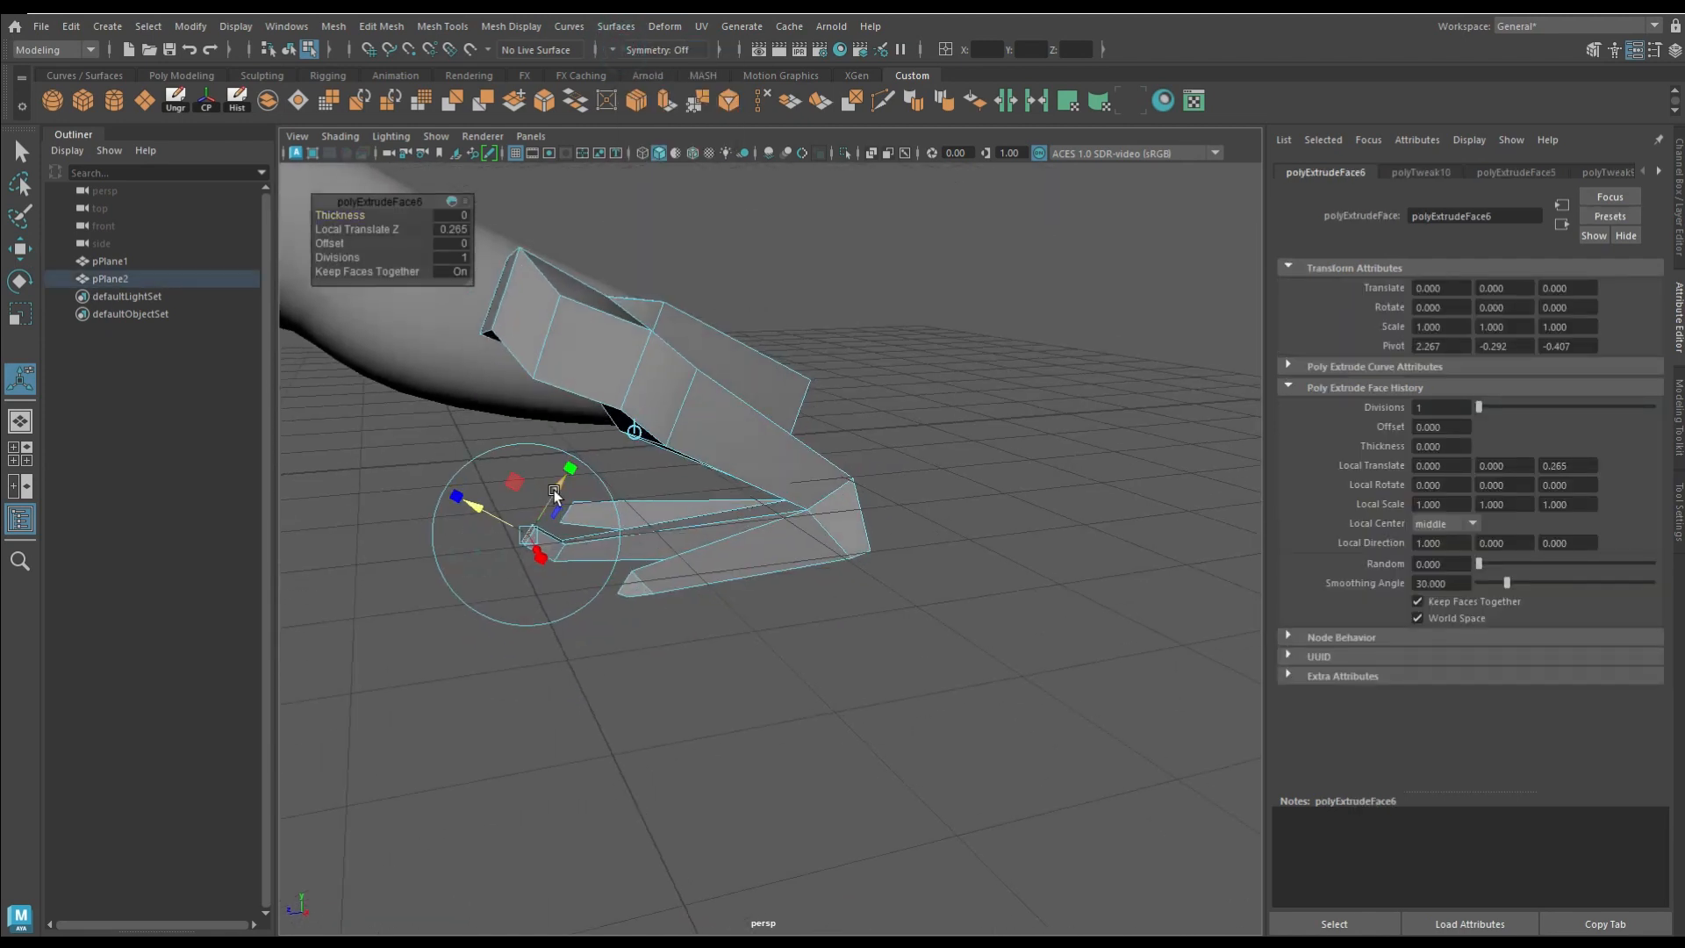
# Step: Extrude the outer toe's tip with a local translation of 0.007, -0.273, 0.284, undoing the last excess adjustment
pyautogui.keyDown('alt'); pyautogui.moveTo(492, 541); pyautogui.dragTo(533, 671); pyautogui.keyUp('alt')
pyautogui.click(631, 671)
pyautogui.keyDown('alt'); pyautogui.moveTo(634, 676); pyautogui.dragTo(812, 721); pyautogui.keyUp('alt')
pyautogui.click(664, 103)
pyautogui.moveTo(745, 643); pyautogui.dragTo(762, 706)
pyautogui.keyDown('alt'); pyautogui.moveTo(763, 707); pyautogui.dragTo(869, 512); pyautogui.keyUp('alt')
pyautogui.keyDown('alt'); pyautogui.moveTo(869, 512); pyautogui.dragTo(745, 654); pyautogui.keyUp('alt')
pyautogui.moveTo(764, 695); pyautogui.dragTo(841, 713)
pyautogui.keyDown('alt'); pyautogui.moveTo(841, 713); pyautogui.dragTo(849, 578); pyautogui.keyUp('alt')
pyautogui.hotkey('ctrl', 'z')
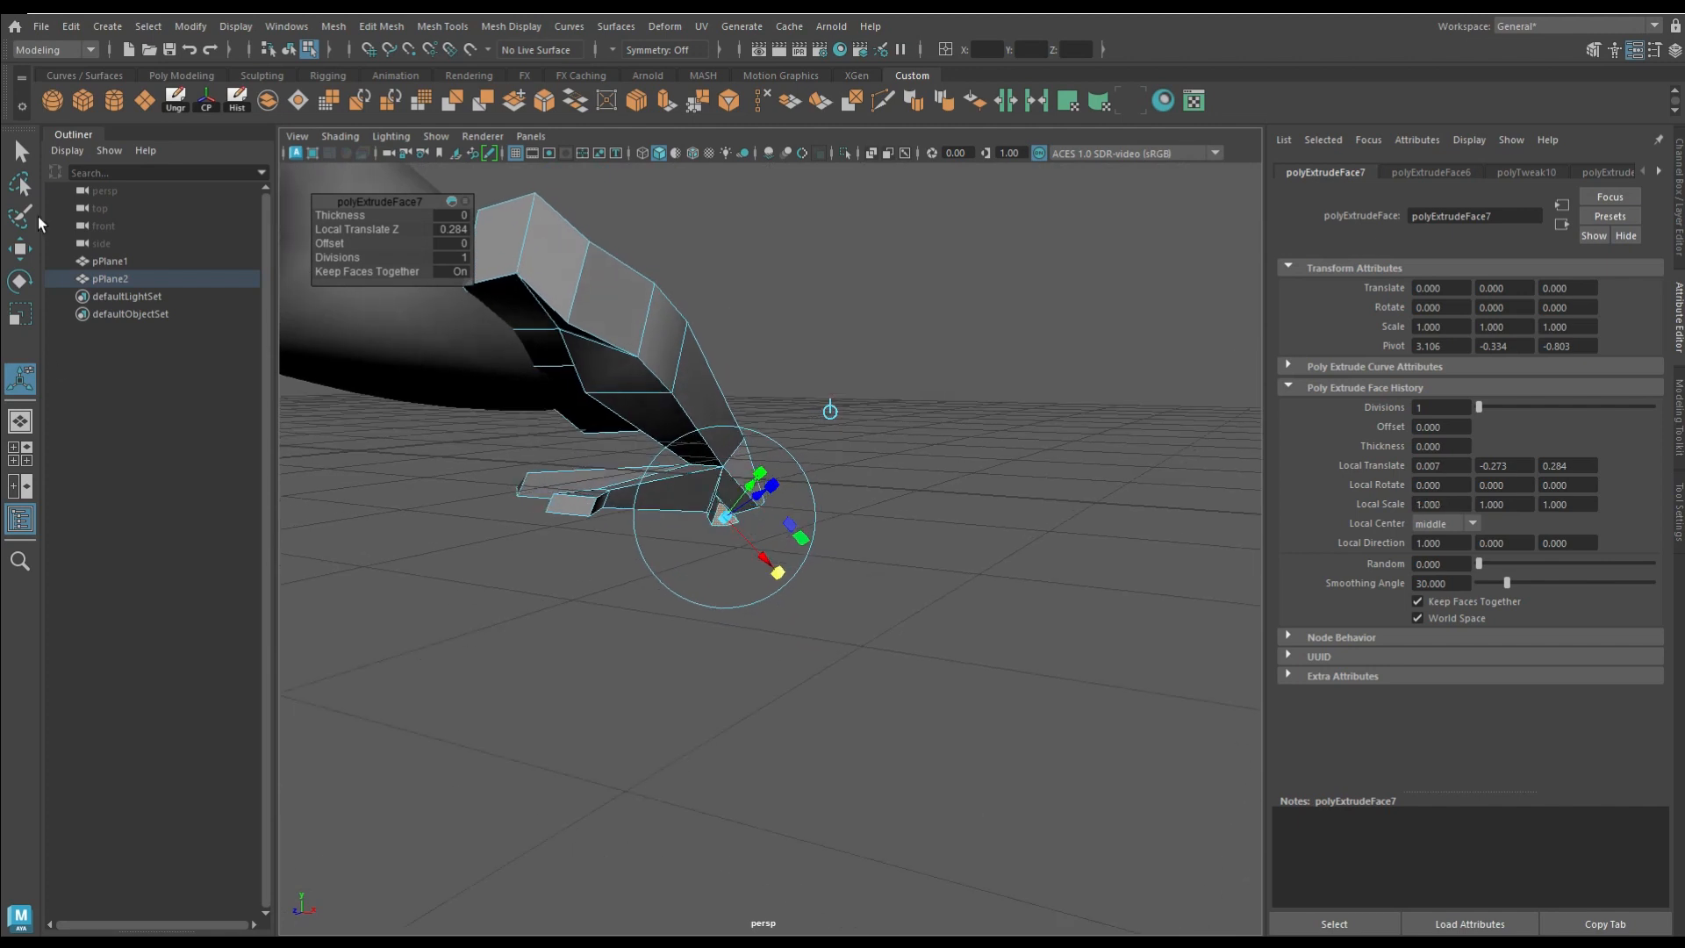
# Step: Scale the outer toe's extruded tip wider to form a flared toe pad
pyautogui.press('r')
pyautogui.keyDown('alt'); pyautogui.moveTo(870, 518); pyautogui.dragTo(788, 588); pyautogui.keyUp('alt')
pyautogui.keyDown('alt'); pyautogui.moveTo(970, 597); pyautogui.dragTo(602, 703); pyautogui.keyUp('alt')
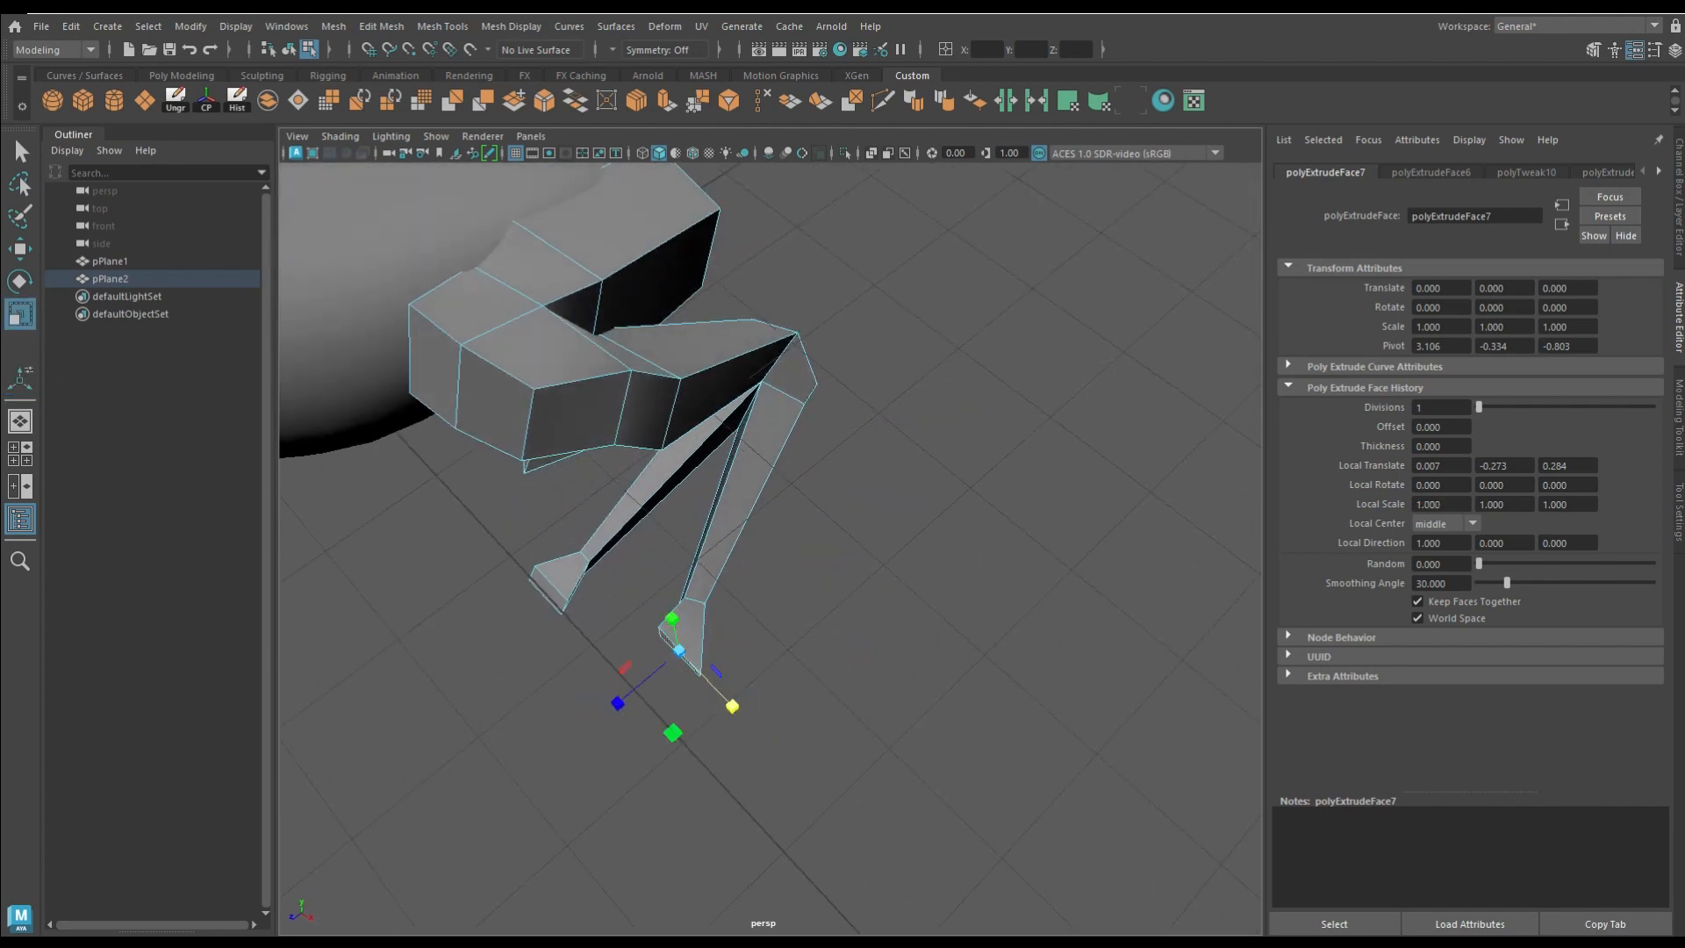
# Step: Refine the outer toe pad by moving the lower edge at its end upward
pyautogui.press('e')
pyautogui.press('r')
pyautogui.keyDown('alt'); pyautogui.moveTo(672, 655); pyautogui.dragTo(718, 575); pyautogui.keyUp('alt')
pyautogui.click(1095, 613)
pyautogui.keyDown('alt'); pyautogui.moveTo(1096, 613); pyautogui.dragTo(752, 558); pyautogui.keyUp('alt')
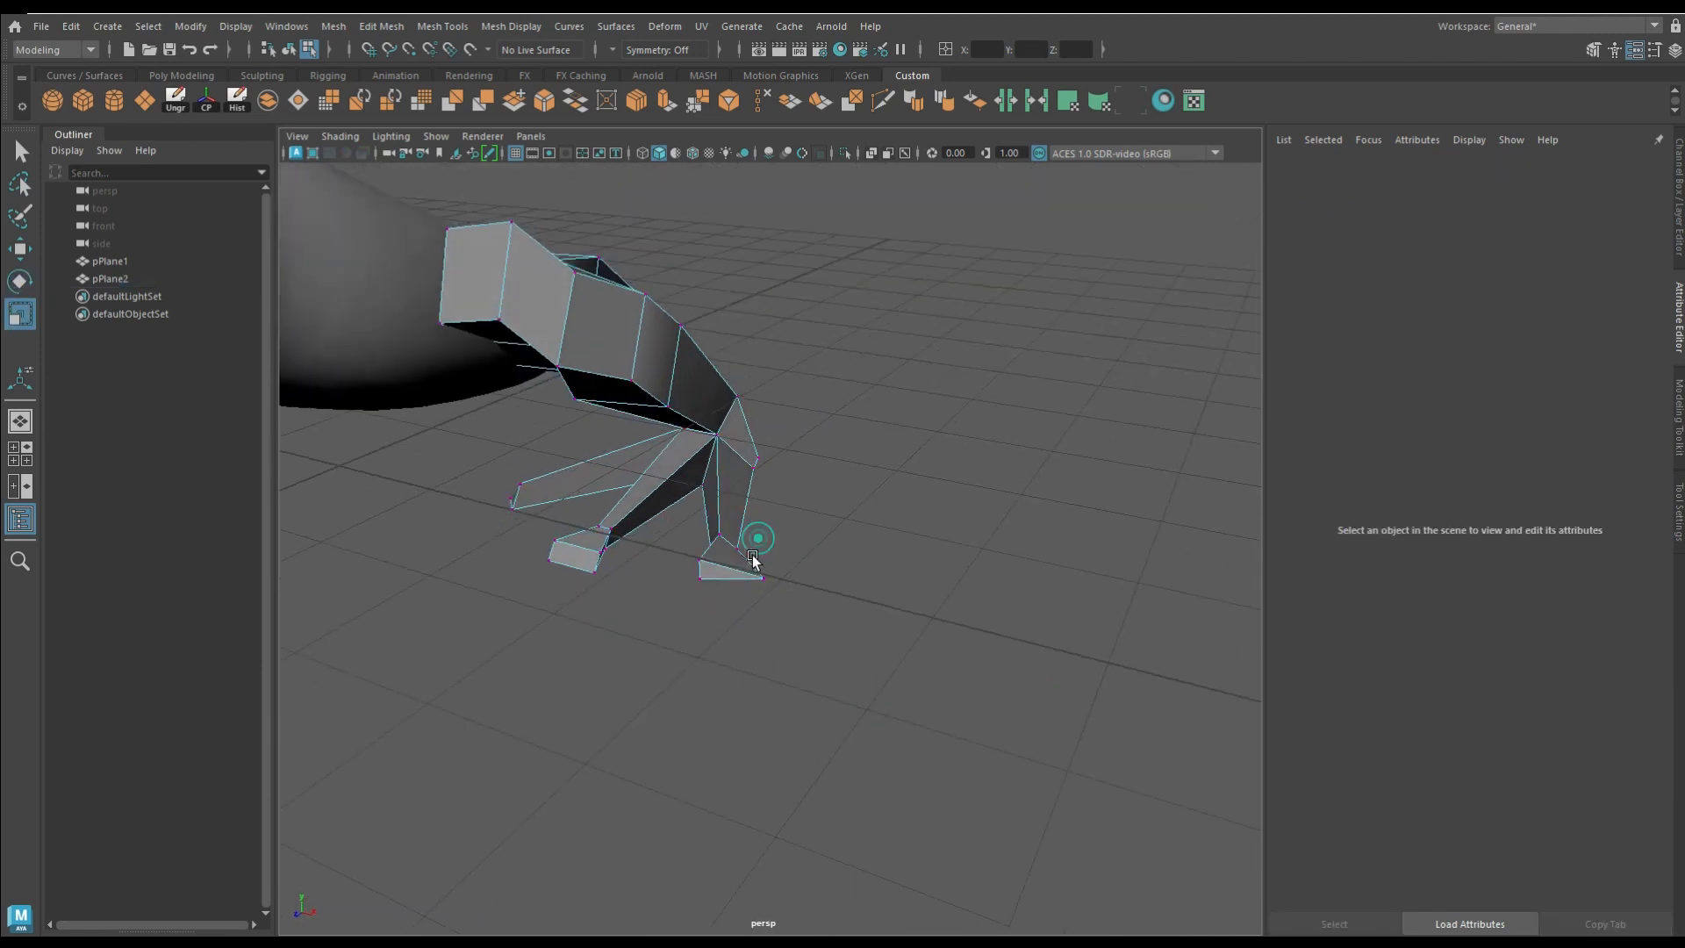
pyautogui.keyDown('alt'); pyautogui.moveTo(752, 558); pyautogui.dragTo(945, 691, button='right'); pyautogui.keyUp('alt')
pyautogui.keyDown('alt'); pyautogui.moveTo(945, 691); pyautogui.dragTo(981, 699); pyautogui.keyUp('alt')
pyautogui.click(1095, 540)
pyautogui.keyDown('alt'); pyautogui.moveTo(1095, 540); pyautogui.dragTo(736, 571); pyautogui.keyUp('alt')
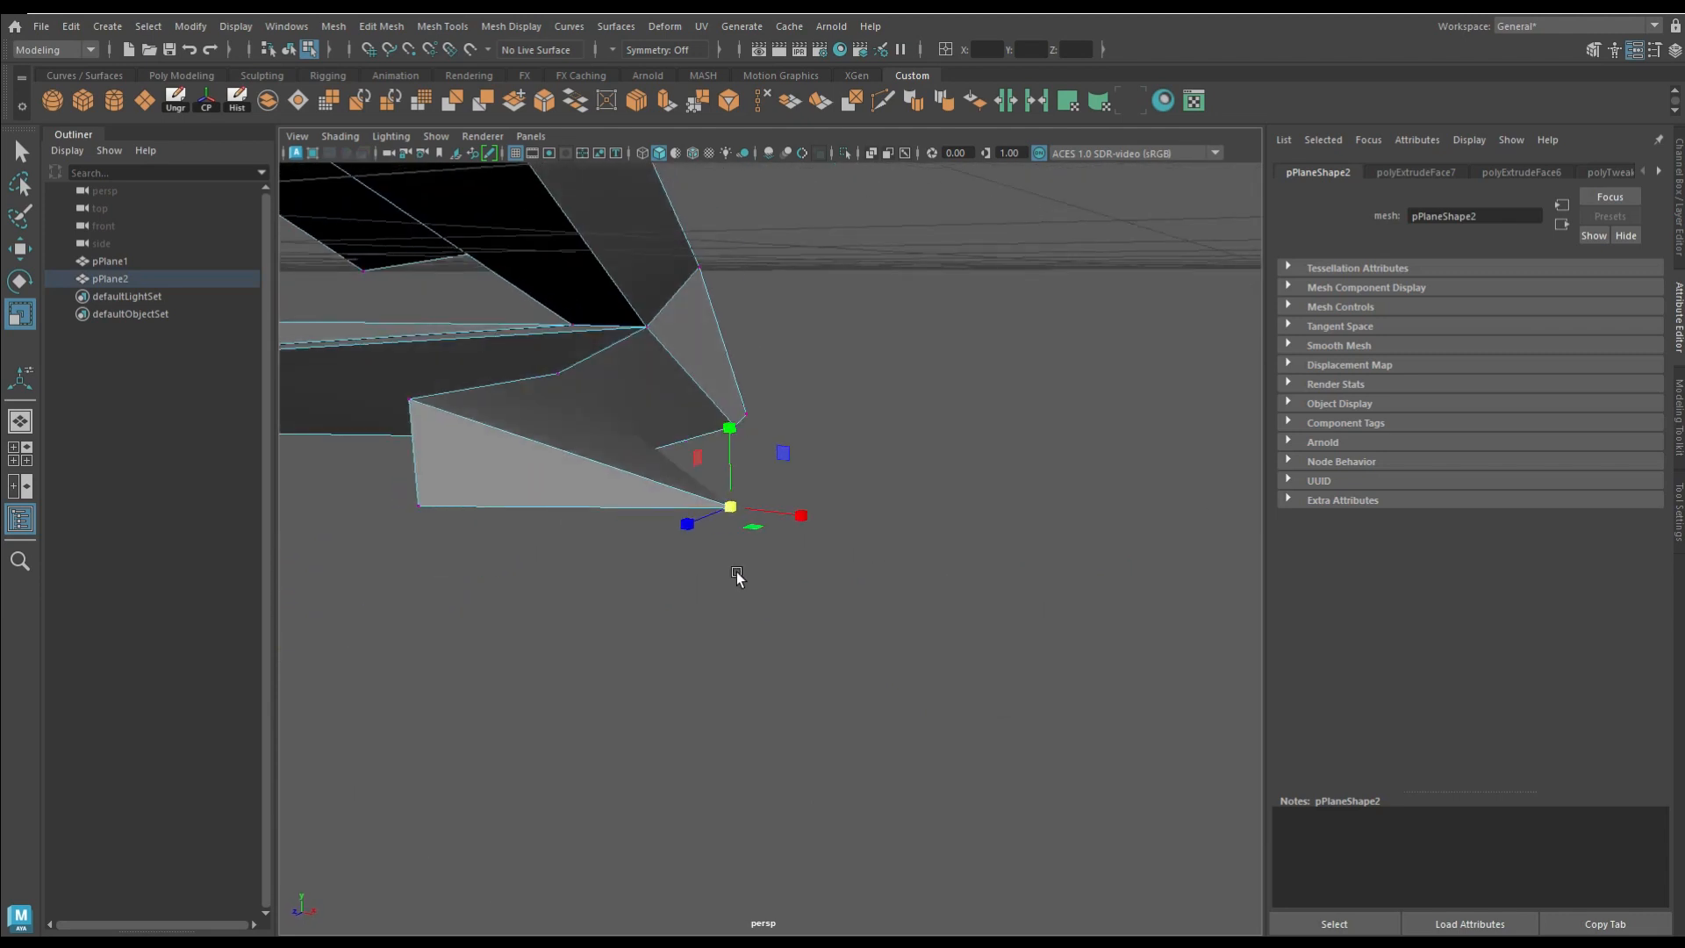
pyautogui.press('w')
pyautogui.moveTo(728, 423); pyautogui.dragTo(766, 317)
pyautogui.keyDown('alt'); pyautogui.moveTo(766, 318); pyautogui.dragTo(599, 378); pyautogui.keyUp('alt')
# Step: Extrude the inner toe's end face with local translation 0, -0.190, 0.312 and local scale 2.721, 0.795, 1 to flare its pad
pyautogui.click(585, 466)
pyautogui.keyDown('alt'); pyautogui.moveTo(614, 436); pyautogui.dragTo(449, 584); pyautogui.keyUp('alt')
pyautogui.click(668, 103)
pyautogui.moveTo(348, 559); pyautogui.dragTo(304, 586)
pyautogui.keyDown('alt'); pyautogui.moveTo(386, 614); pyautogui.dragTo(580, 627); pyautogui.keyUp('alt')
pyautogui.moveTo(627, 689); pyautogui.dragTo(786, 759)
pyautogui.keyDown('alt'); pyautogui.moveTo(799, 759); pyautogui.dragTo(885, 648); pyautogui.keyUp('alt')
pyautogui.moveTo(780, 572); pyautogui.dragTo(762, 573)
pyautogui.moveTo(701, 501); pyautogui.dragTo(704, 525)
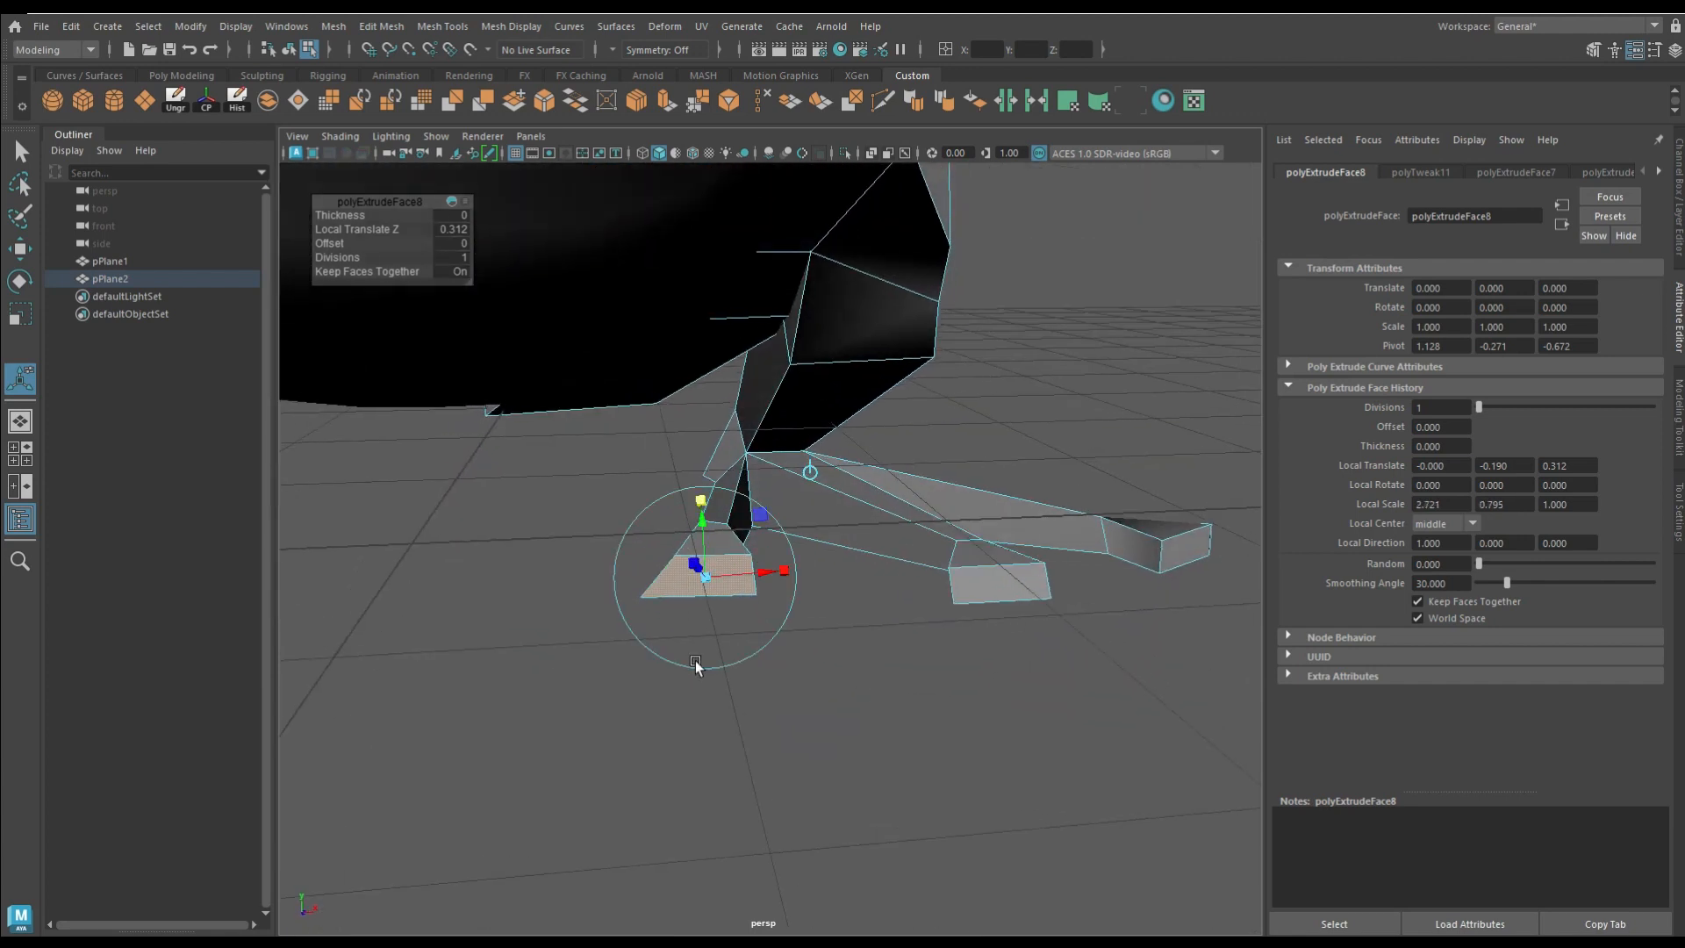
pyautogui.moveTo(693, 661); pyautogui.dragTo(623, 658, button='right')
# Step: Show the leg in smooth preview and cut extra edge loops near the tips of the three toes
pyautogui.click(646, 593)
pyautogui.press('w')
pyautogui.press('3')
pyautogui.click(910, 774)
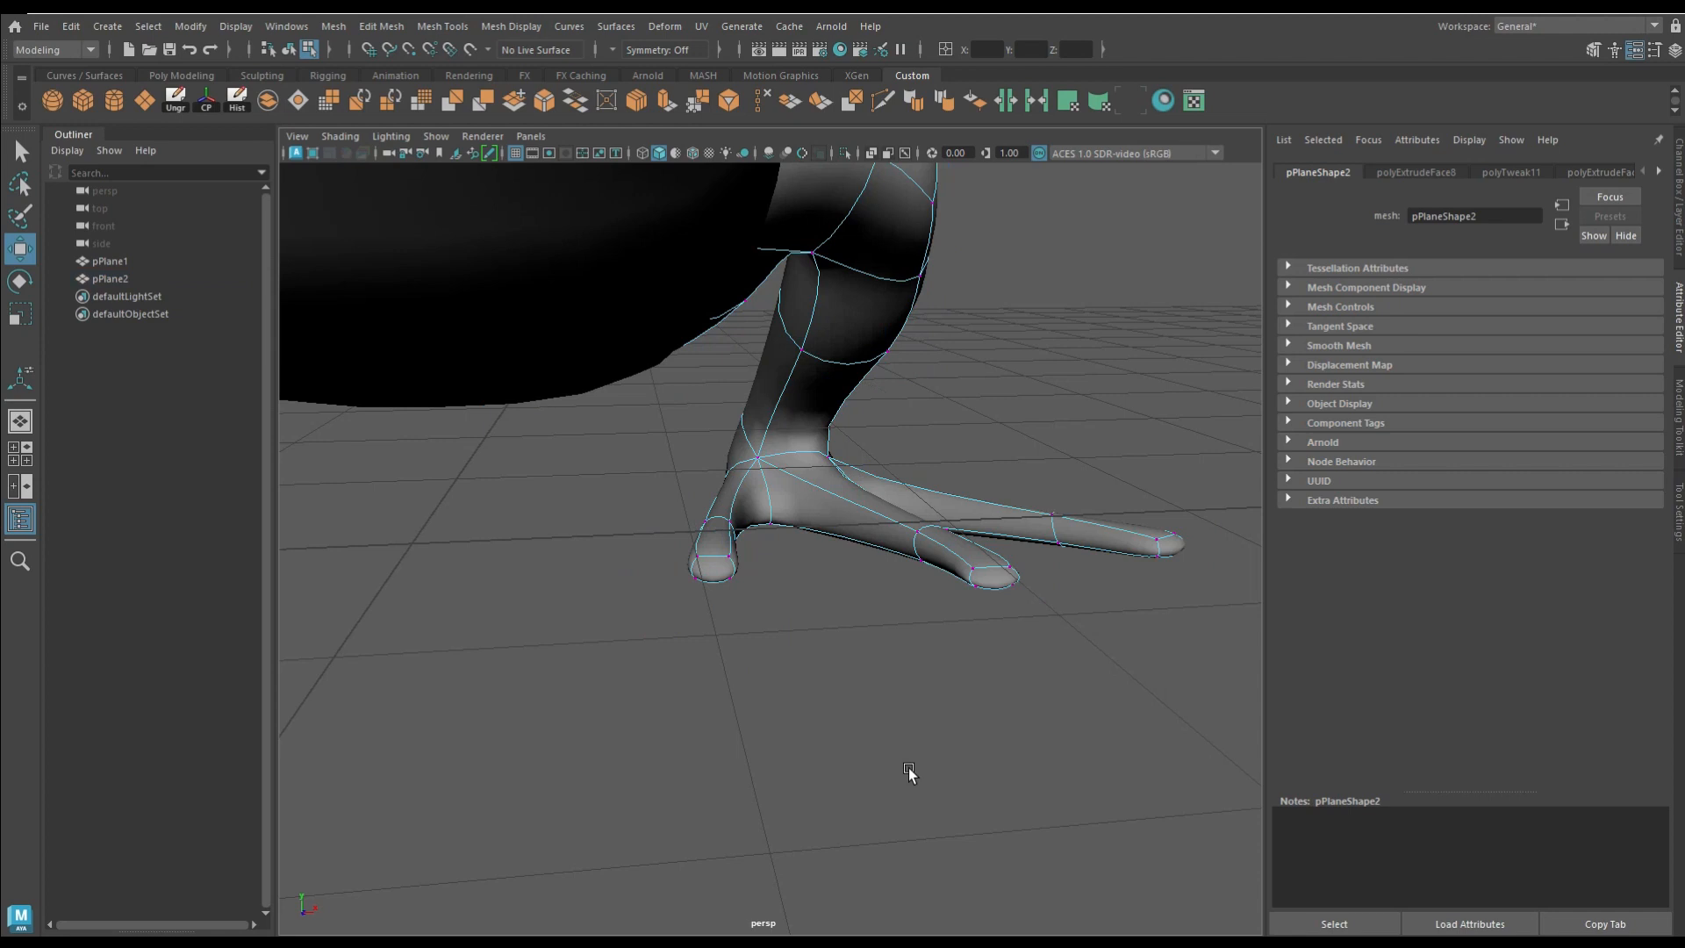
pyautogui.keyDown('alt'); pyautogui.moveTo(911, 774); pyautogui.dragTo(829, 777); pyautogui.keyUp('alt')
pyautogui.keyDown('alt'); pyautogui.moveTo(436, 672); pyautogui.dragTo(478, 645); pyautogui.keyUp('alt')
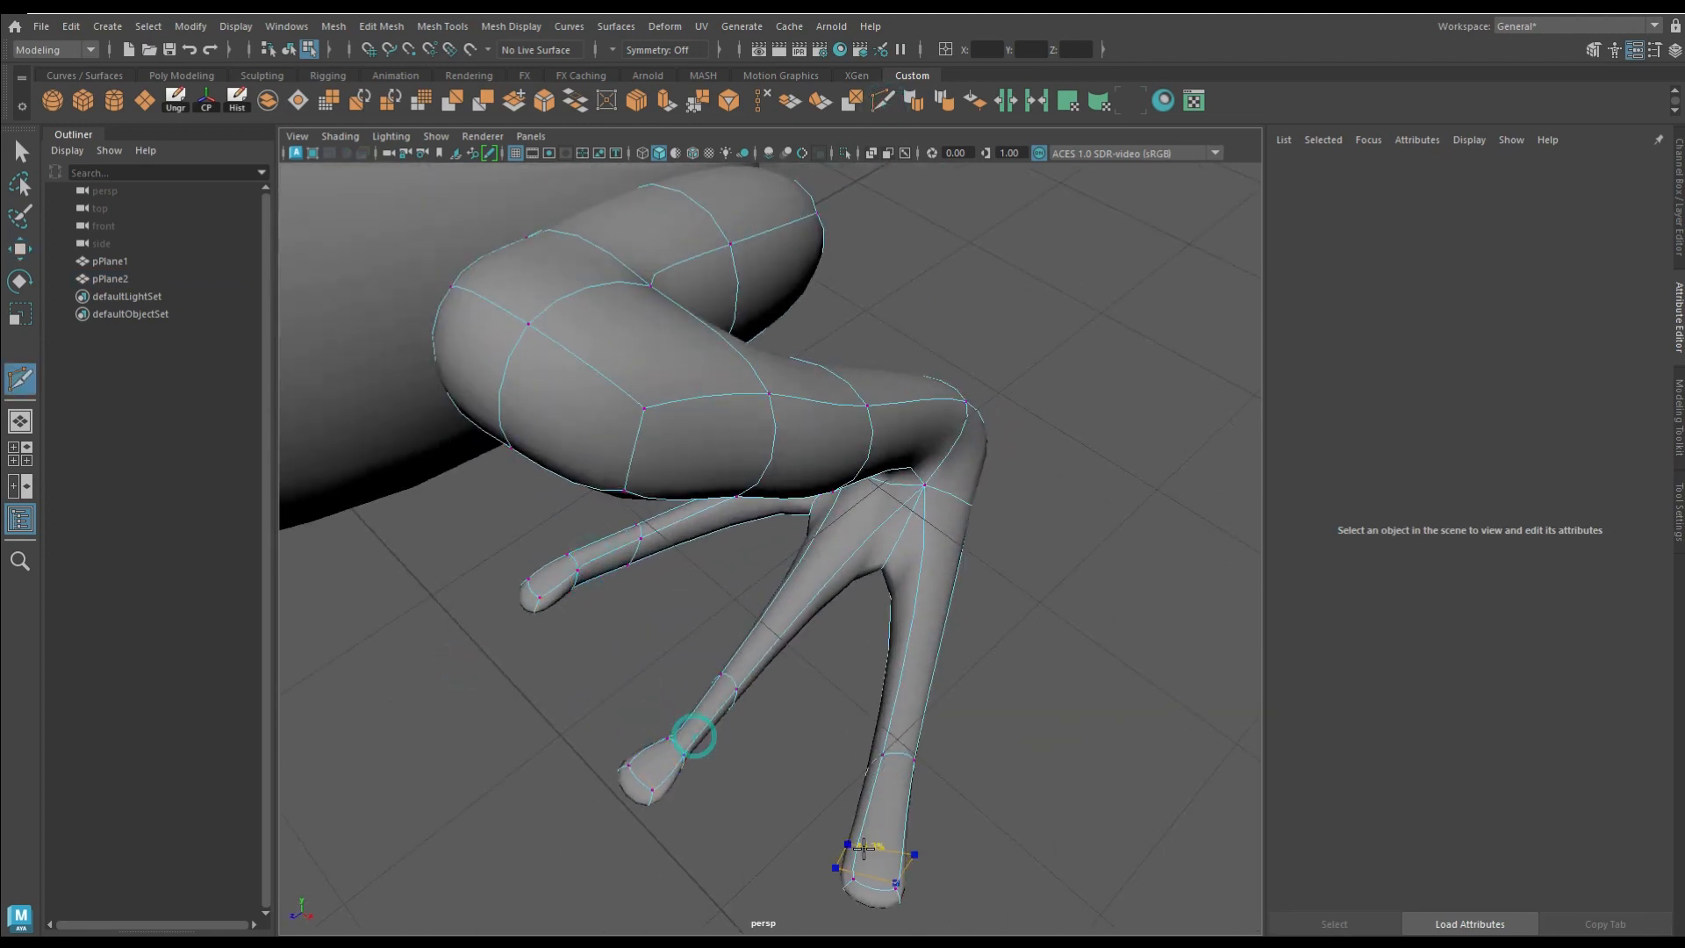
pyautogui.keyDown('alt'); pyautogui.moveTo(895, 805); pyautogui.dragTo(558, 641); pyautogui.keyUp('alt')
pyautogui.moveTo(581, 573); pyautogui.dragTo(583, 443, button='right')
# Step: Scale the new edge loops at the toe tips to give the toes narrow necks and rounded pads
pyautogui.click(726, 742)
pyautogui.moveTo(802, 783)
pyautogui.mouseDown()
pyautogui.moveTo(847, 801)
pyautogui.moveTo(821, 790)
pyautogui.mouseUp()
pyautogui.keyDown('alt'); pyautogui.moveTo(987, 790); pyautogui.dragTo(1121, 846); pyautogui.keyUp('alt')
pyautogui.keyDown('alt'); pyautogui.moveTo(842, 833); pyautogui.dragTo(892, 763); pyautogui.keyUp('alt')
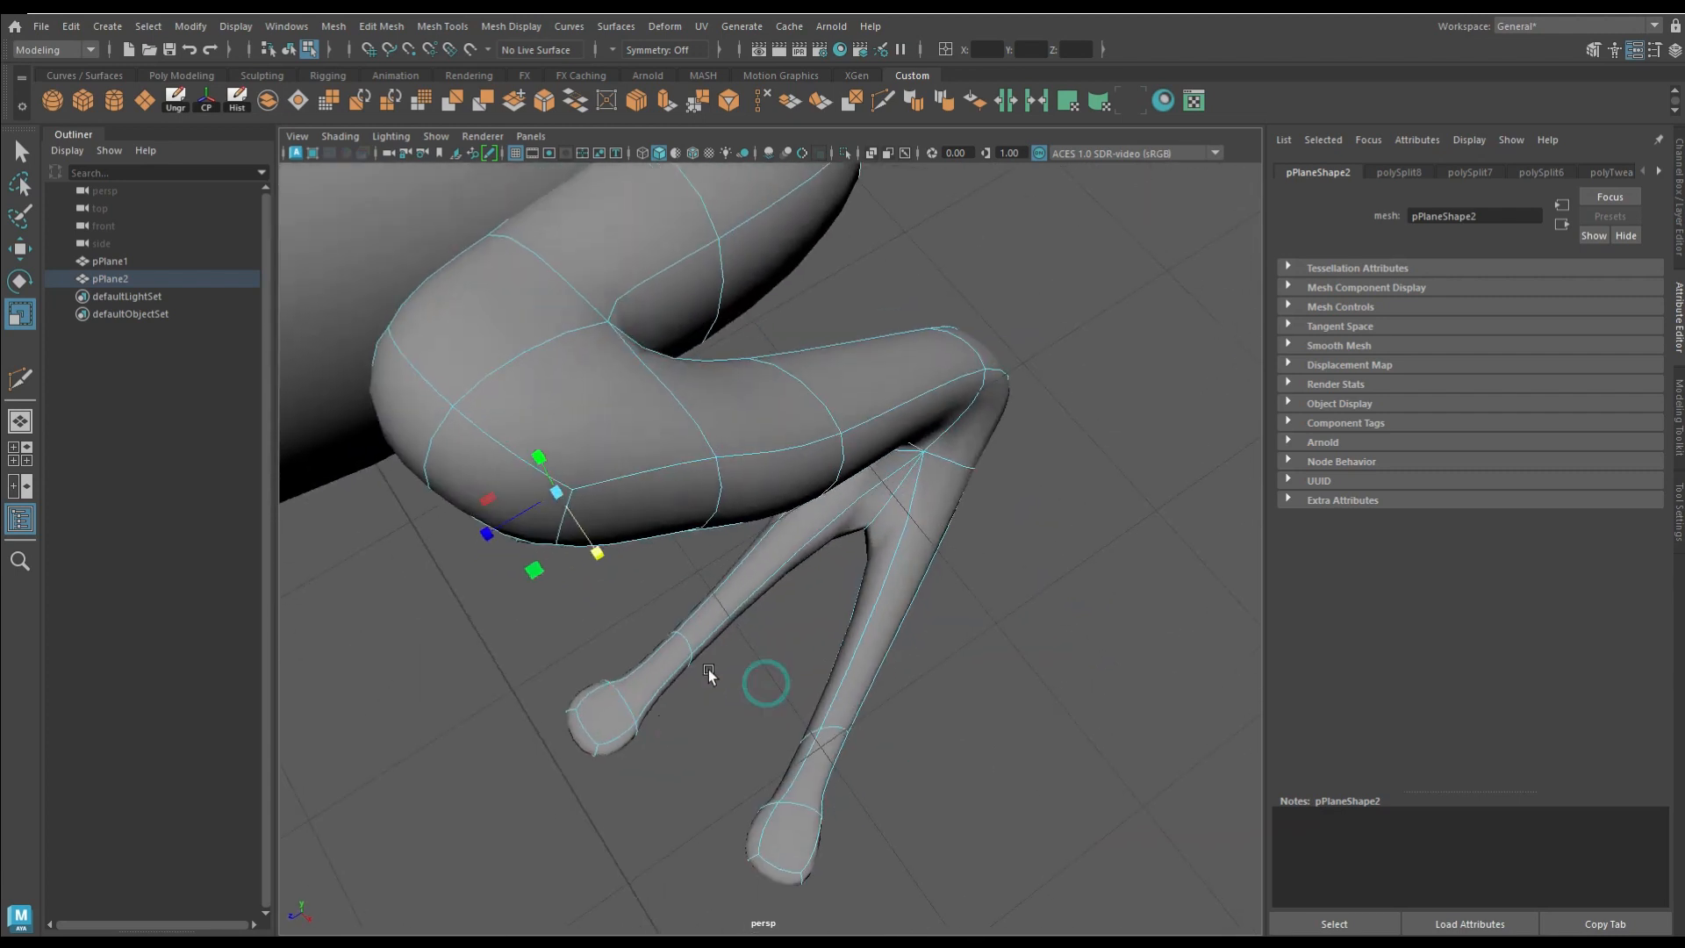
pyautogui.click(1177, 466)
pyautogui.scroll(-5, 1177, 466)
pyautogui.scroll(5, 931, 586)
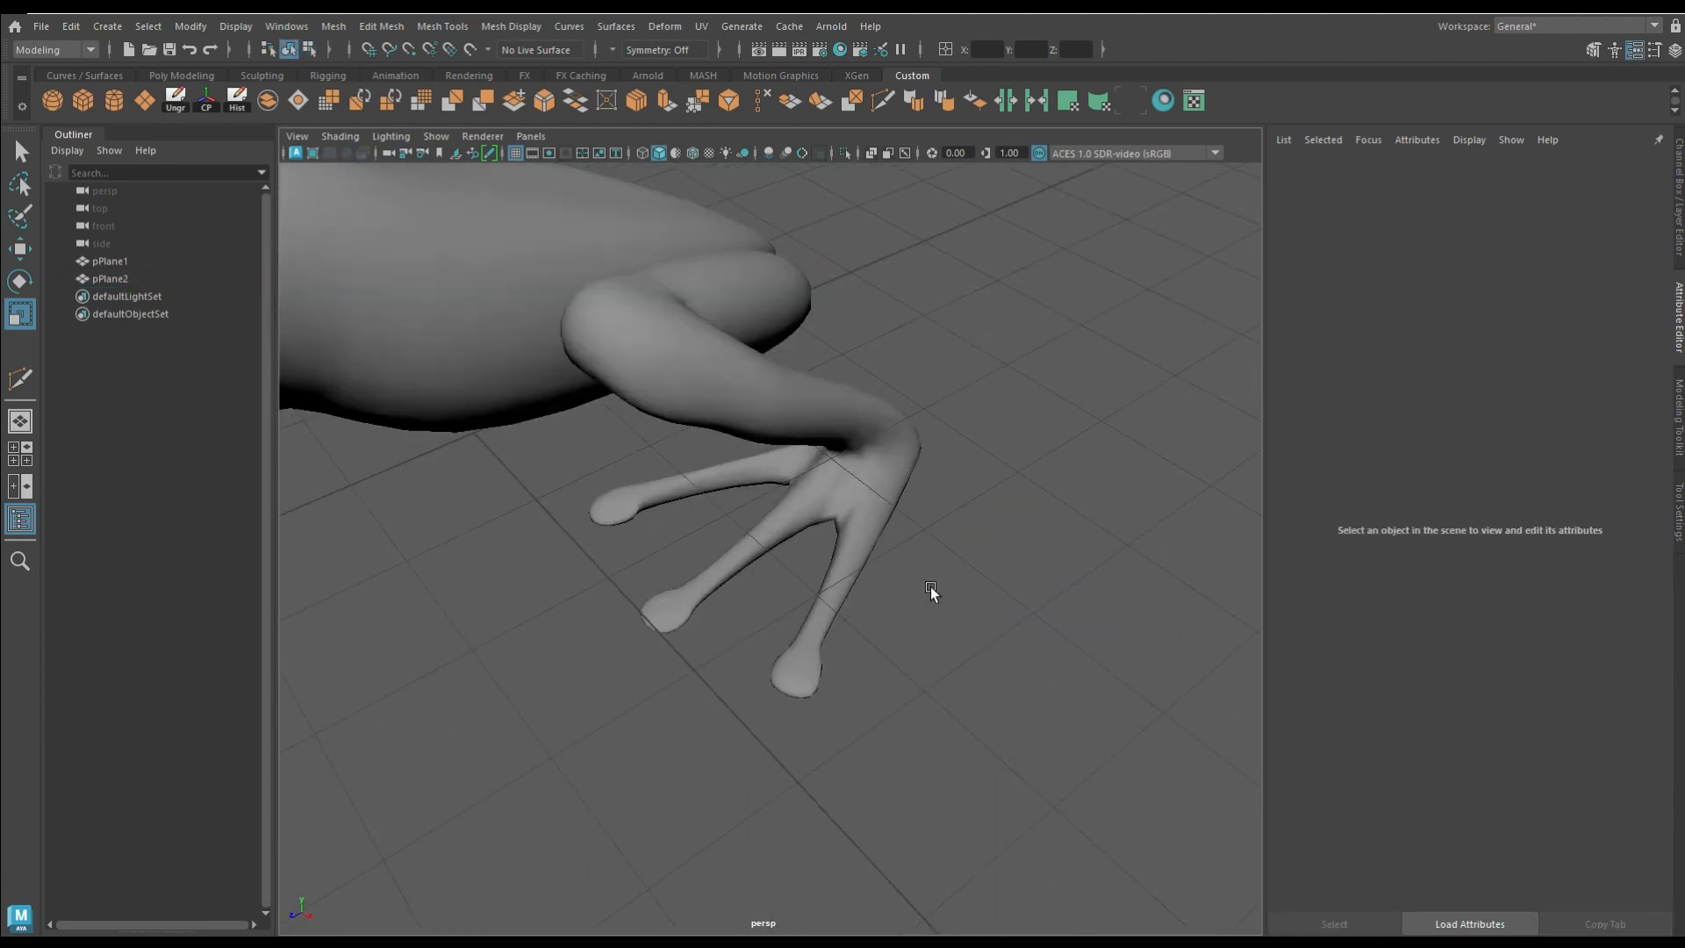
# Step: Reshape the hind foot by moving the vertices of its palm and between its toes
pyautogui.click(865, 436)
pyautogui.moveTo(865, 436); pyautogui.dragTo(865, 488, button='right')
pyautogui.moveTo(872, 347); pyautogui.dragTo(873, 349, button='right')
pyautogui.keyDown('alt'); pyautogui.moveTo(838, 511); pyautogui.dragTo(860, 338); pyautogui.keyUp('alt')
pyautogui.moveTo(808, 433); pyautogui.dragTo(724, 435, button='right')
pyautogui.click(834, 586)
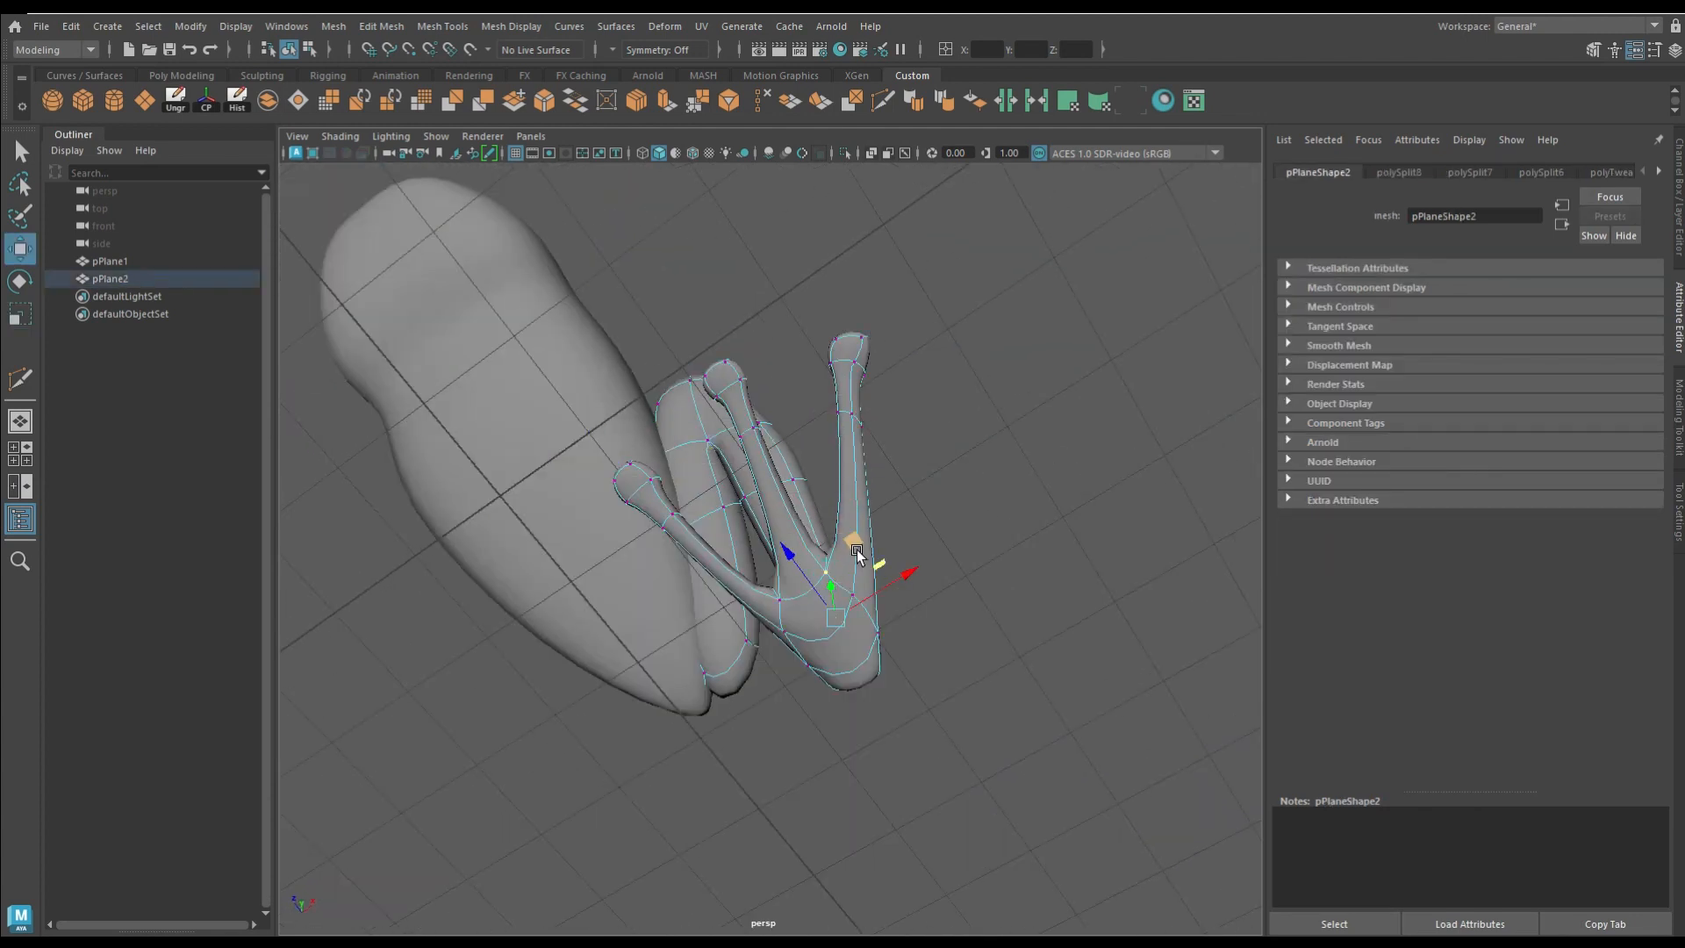
pyautogui.moveTo(857, 555); pyautogui.dragTo(831, 418)
pyautogui.moveTo(805, 566); pyautogui.dragTo(746, 561)
pyautogui.moveTo(816, 436); pyautogui.dragTo(902, 410, button='right')
# Step: Duplicate the hind leg and move the copy forward beside the front of the body
pyautogui.click(658, 513)
pyautogui.scroll(-5, 659, 513)
pyautogui.keyDown('alt'); pyautogui.moveTo(658, 513); pyautogui.dragTo(597, 526); pyautogui.keyUp('alt')
pyautogui.scroll(5, 790, 597)
pyautogui.click(1132, 699)
pyautogui.press('e')
pyautogui.hotkey('ctrl', 'd')
pyautogui.press('w')
pyautogui.moveTo(1062, 556); pyautogui.dragTo(713, 539)
pyautogui.moveTo(674, 435); pyautogui.dragTo(671, 504, button='right')
# Step: Delete the upper thigh faces of the copied leg, keeping only the lower leg and foot
pyautogui.keyDown('alt'); pyautogui.moveTo(670, 505); pyautogui.dragTo(653, 554); pyautogui.keyUp('alt')
pyautogui.click(649, 522)
pyautogui.press('Delete')
pyautogui.click(799, 569)
pyautogui.press('Delete')
pyautogui.click(756, 516)
pyautogui.press('Delete')
# Step: Rotate the copied leg's open border edges and move them to shape a short foreleg, using soft selection
pyautogui.doubleClick(683, 576)
pyautogui.press('e')
pyautogui.keyDown('alt'); pyautogui.moveTo(544, 576); pyautogui.dragTo(626, 542); pyautogui.keyUp('alt')
pyautogui.press('w')
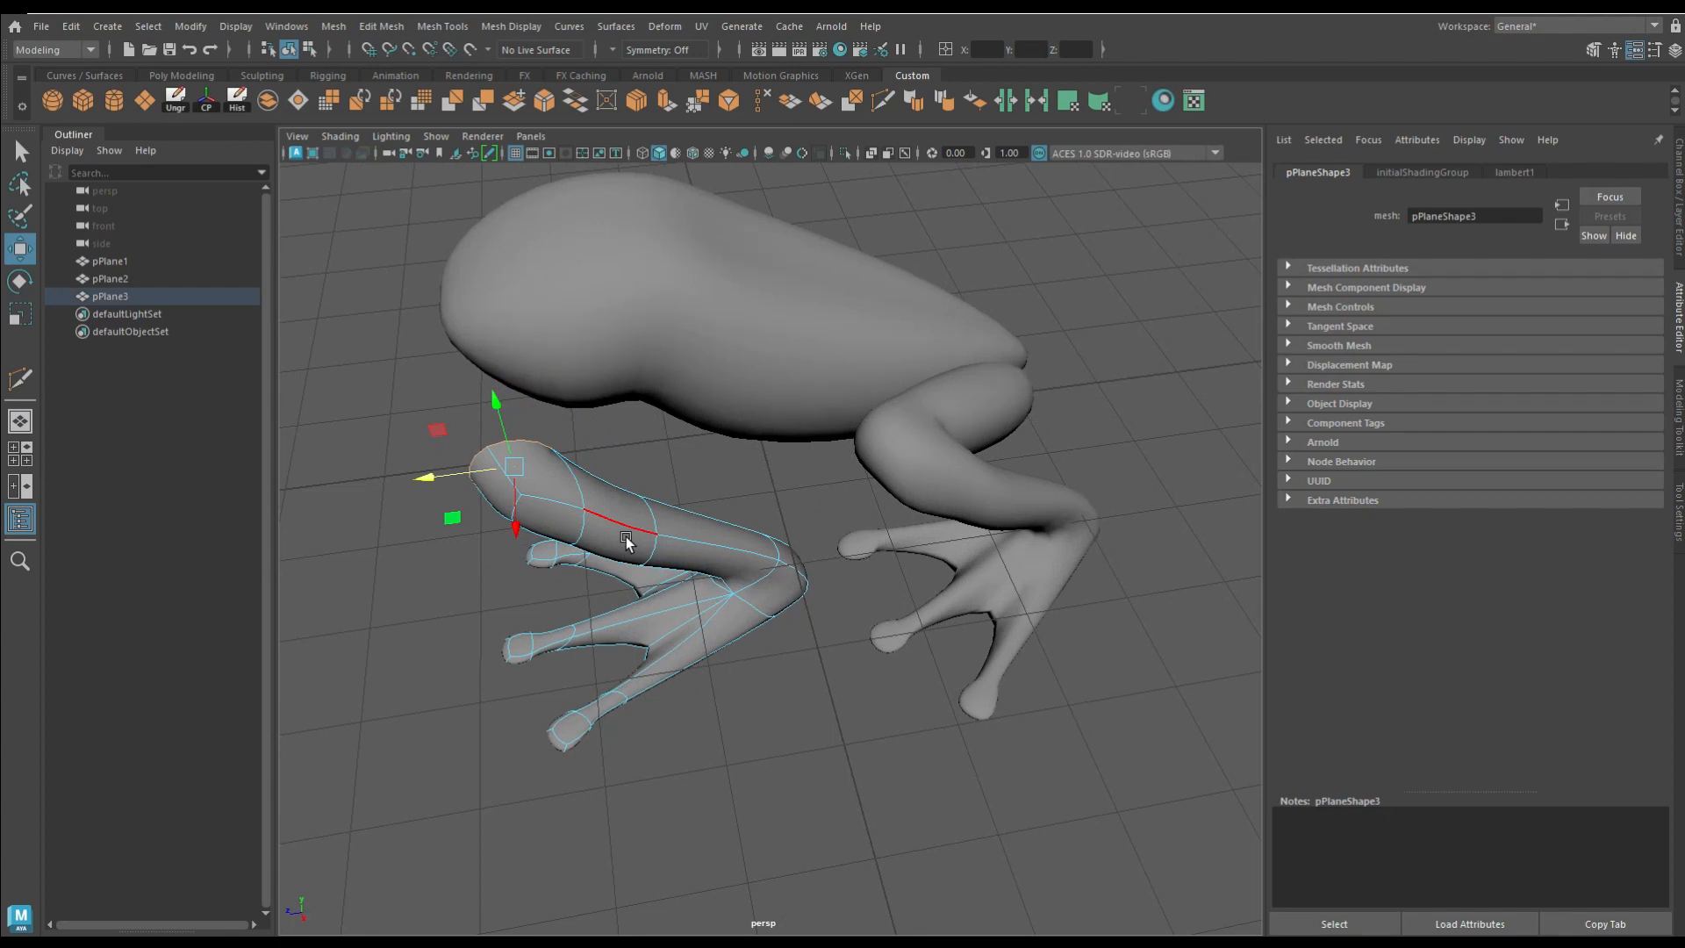
pyautogui.keyDown('alt'); pyautogui.moveTo(543, 507); pyautogui.dragTo(702, 579); pyautogui.keyUp('alt')
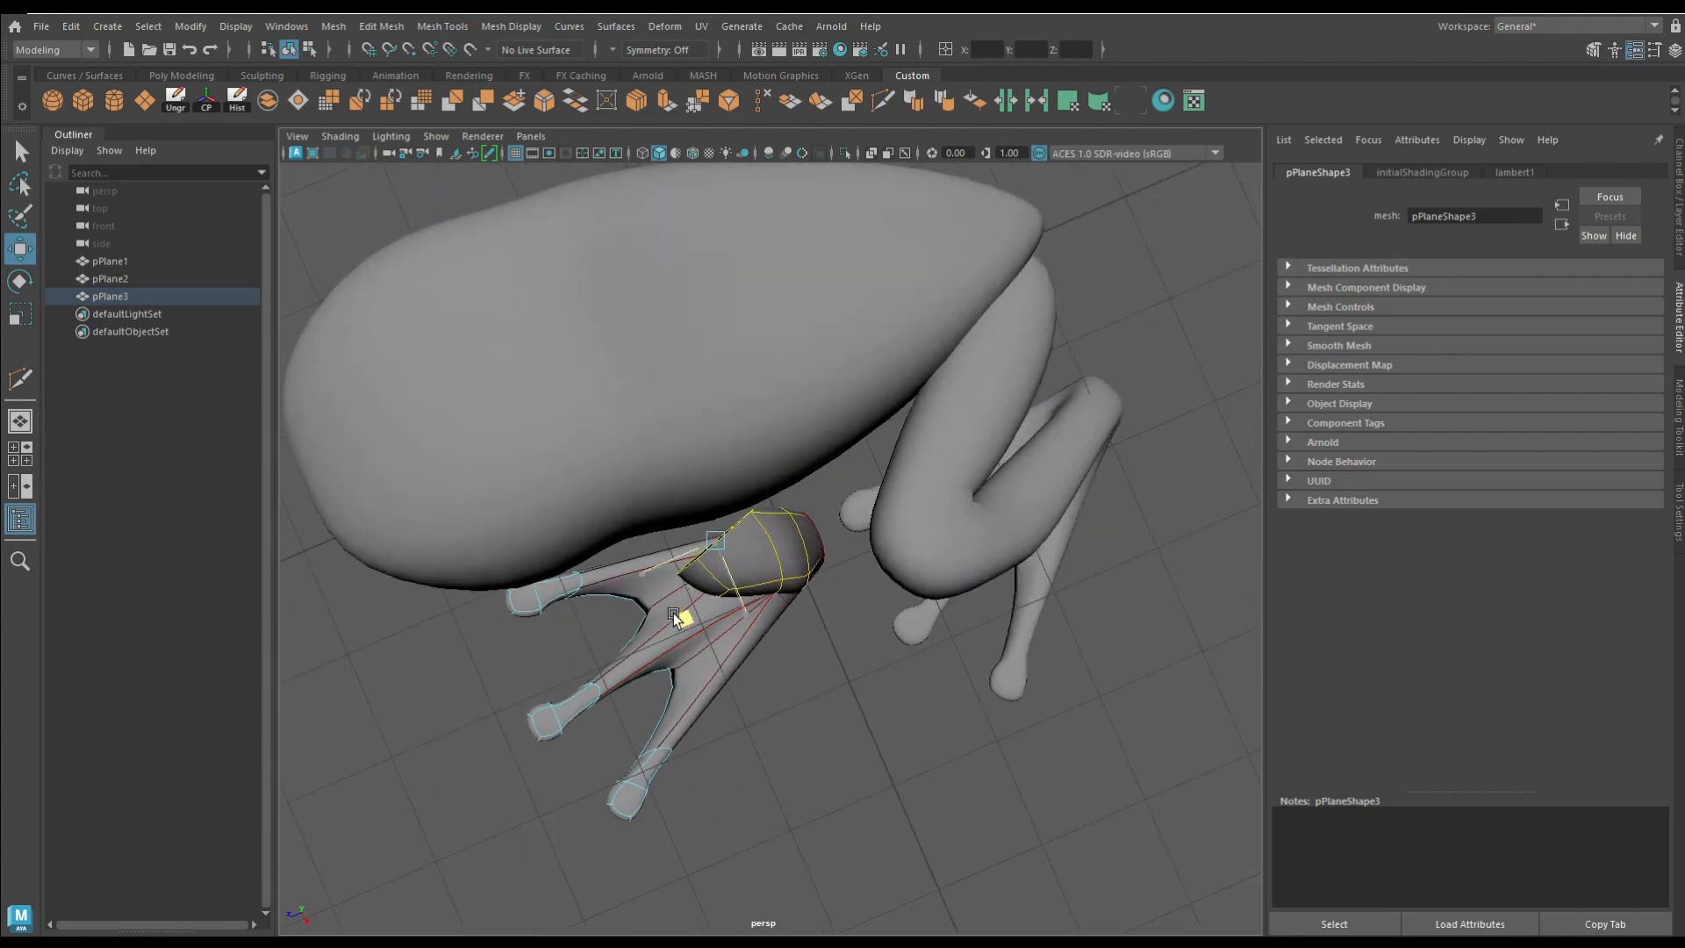
# Step: Extrude the foreleg's open border edges toward the body to form the shoulder
pyautogui.hotkey('ctrl', 'e')
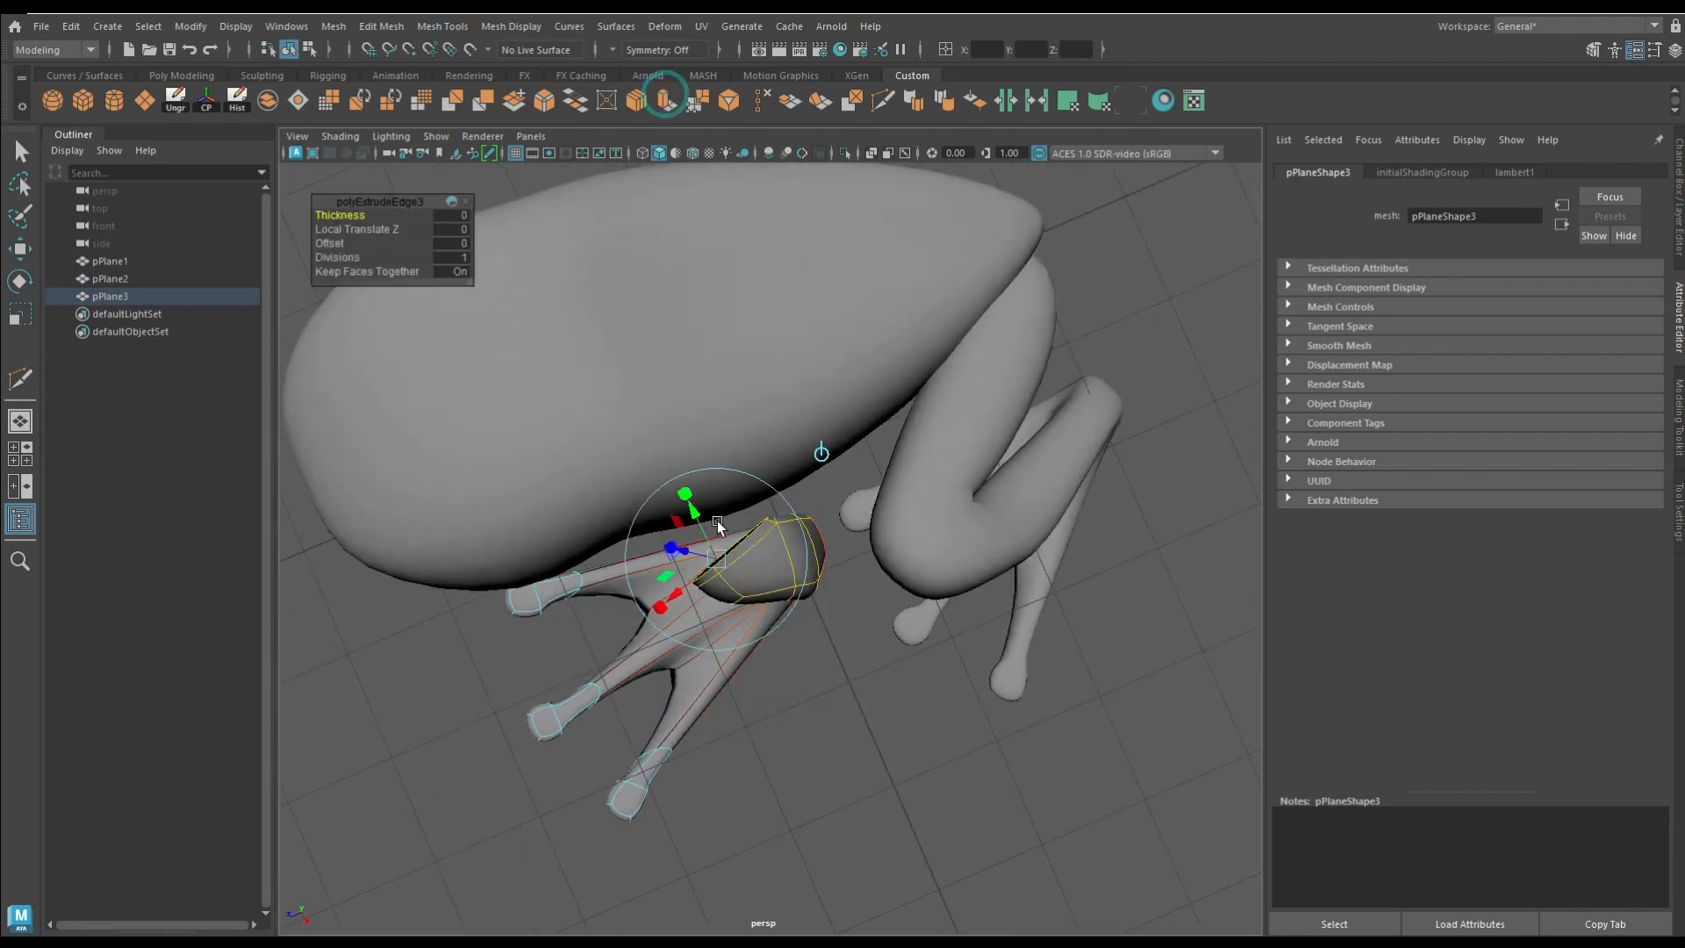
pyautogui.keyDown('alt'); pyautogui.moveTo(718, 519); pyautogui.dragTo(757, 467); pyautogui.keyUp('alt')
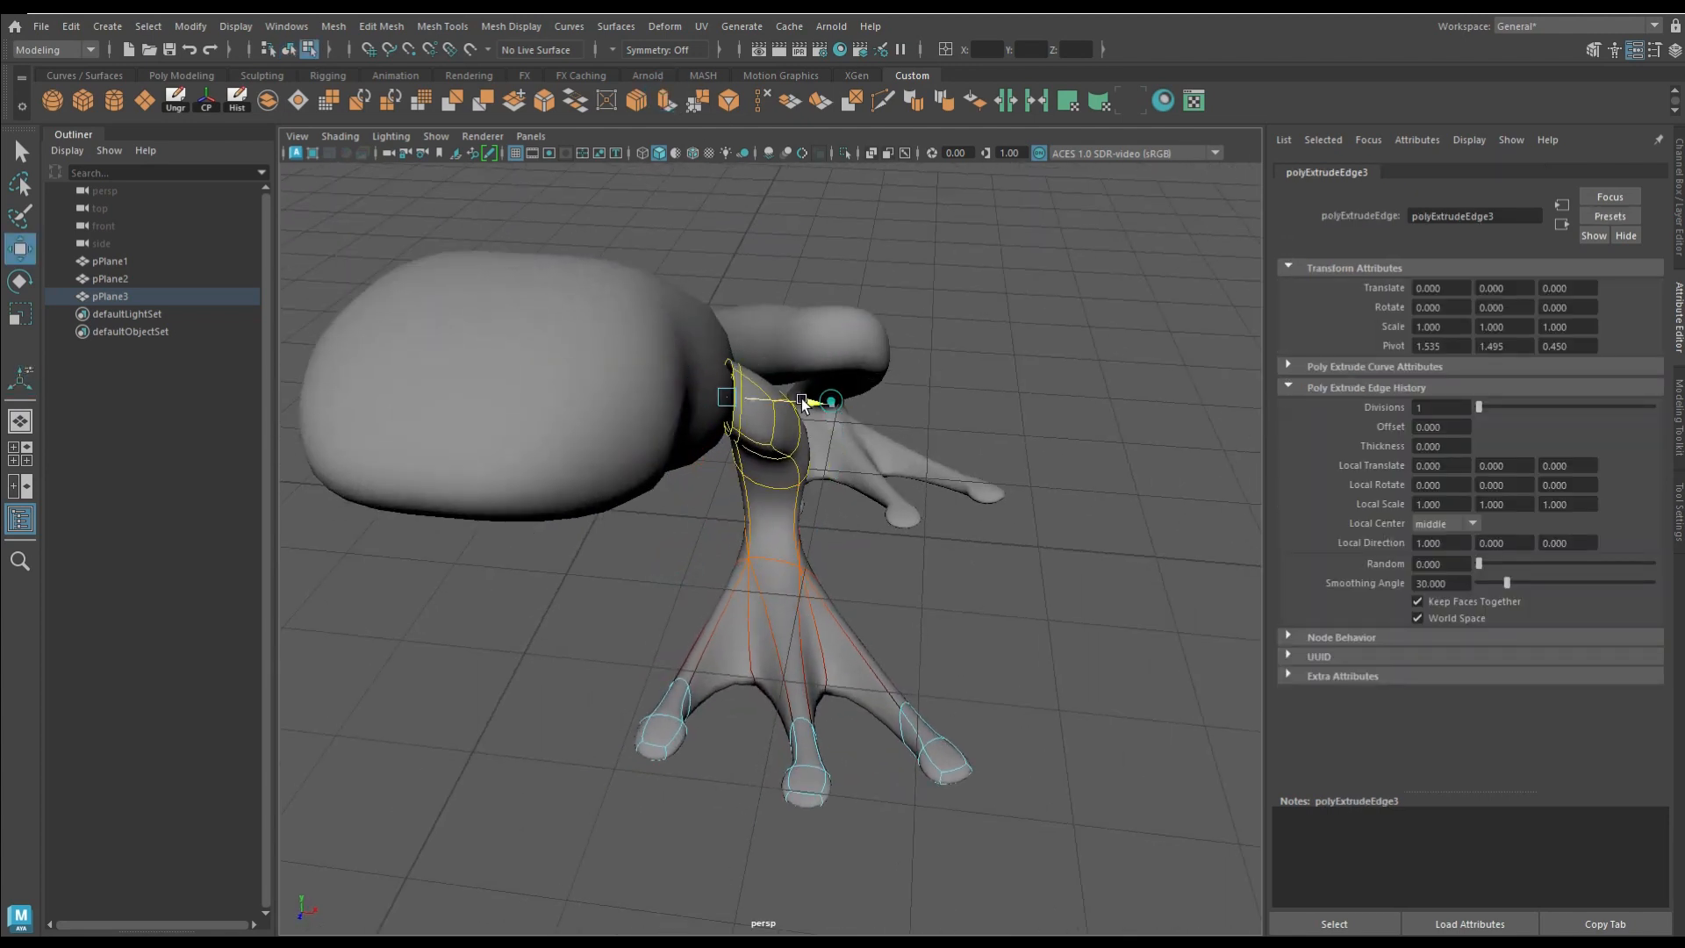
pyautogui.keyDown('alt'); pyautogui.moveTo(810, 403); pyautogui.dragTo(829, 500); pyautogui.keyUp('alt')
# Step: Delete the surplus edge loop near the foreleg's shoulder and adjust the shoulder's position against the body
pyautogui.doubleClick(760, 430)
pyautogui.press('b')
pyautogui.press('1')
pyautogui.press('q')
pyautogui.click(757, 100)
pyautogui.press('w')
pyautogui.press('3')
pyautogui.click(794, 462)
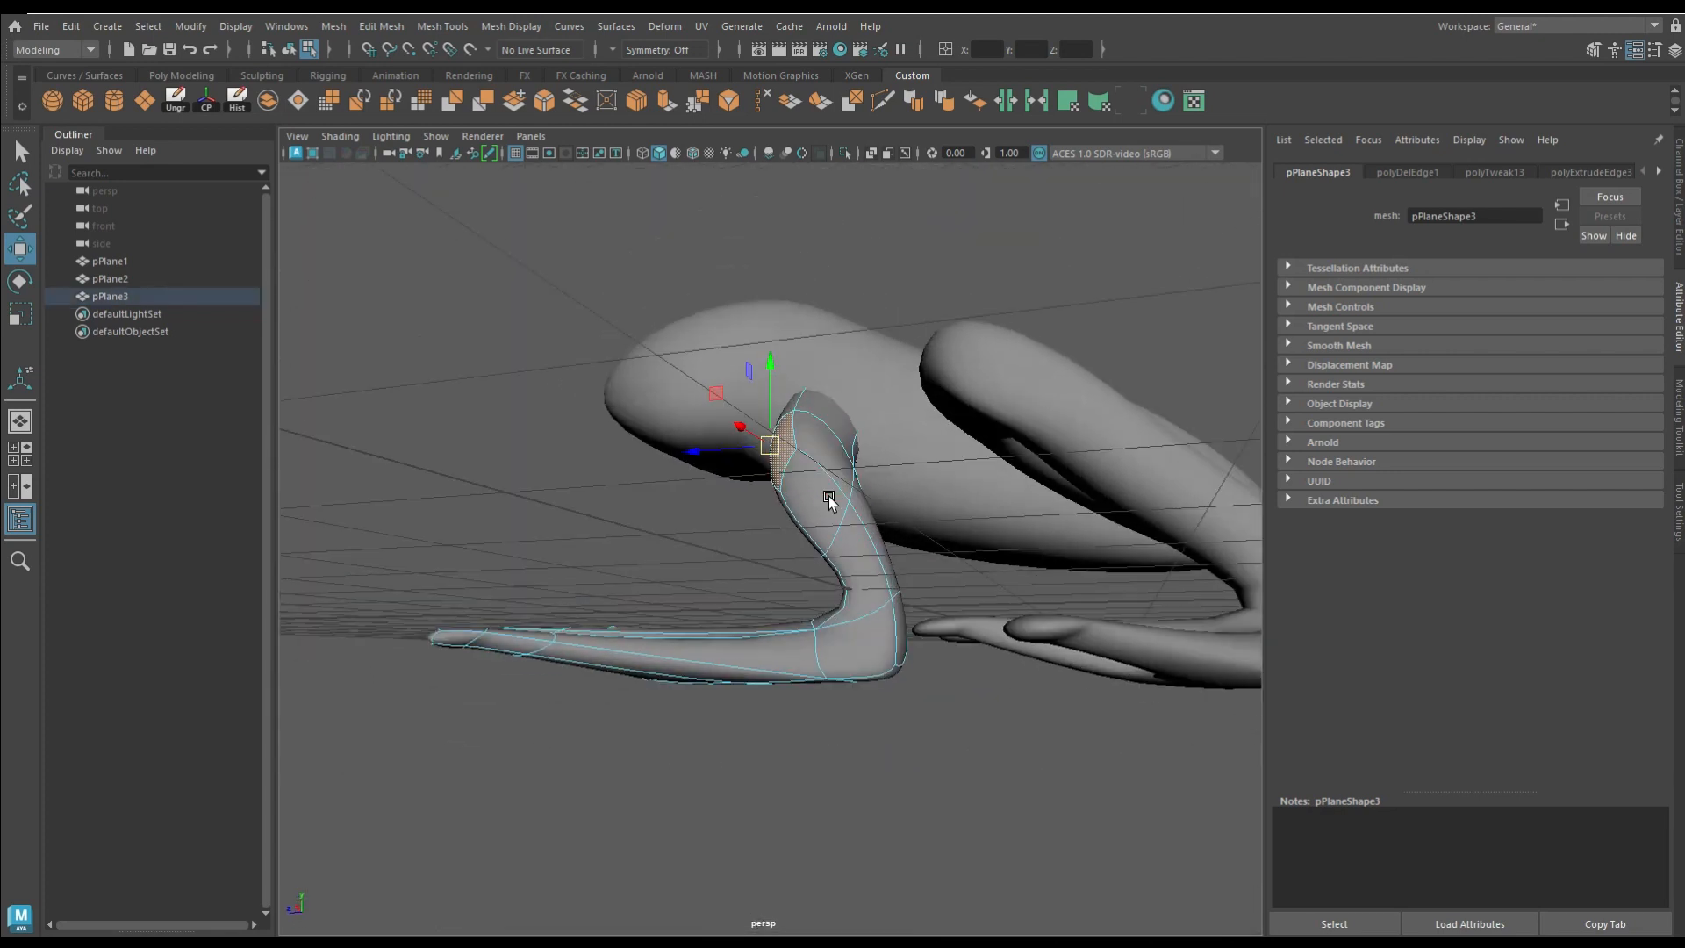
pyautogui.keyDown('alt'); pyautogui.moveTo(885, 677); pyautogui.dragTo(866, 488); pyautogui.keyUp('alt')
# Step: Pull the tips of the foreleg's three toes inward with soft selection to shorten the toes
pyautogui.press('b')
pyautogui.moveTo(814, 572); pyautogui.dragTo(942, 835)
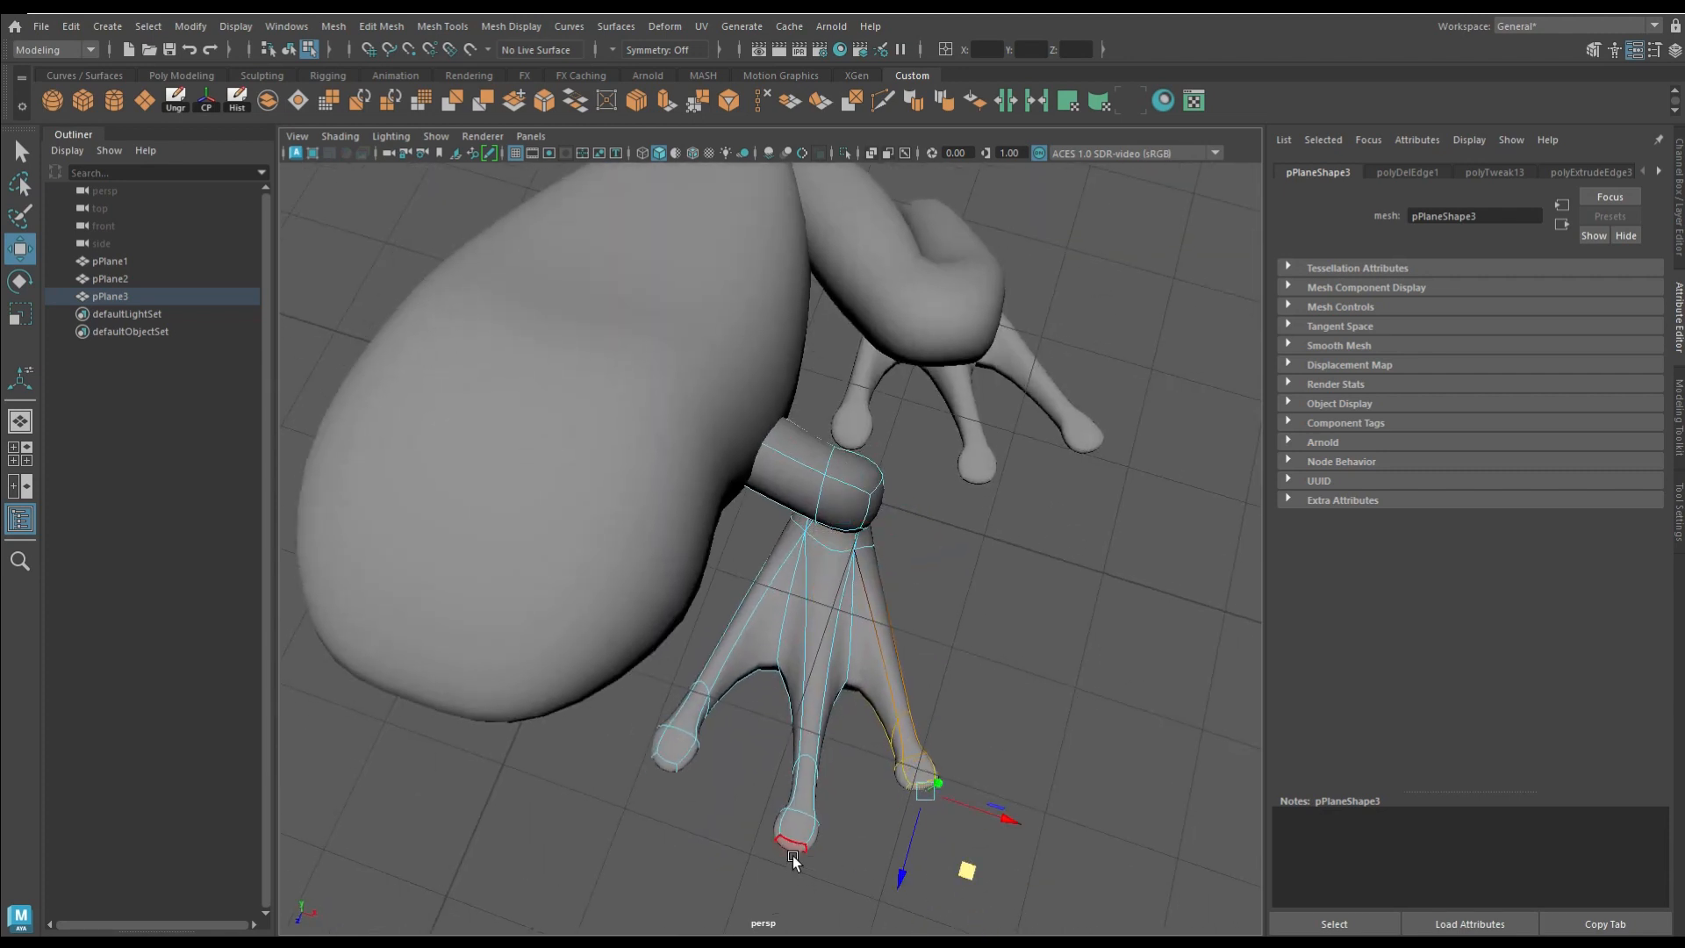
pyautogui.moveTo(828, 929); pyautogui.dragTo(825, 888, button='middle')
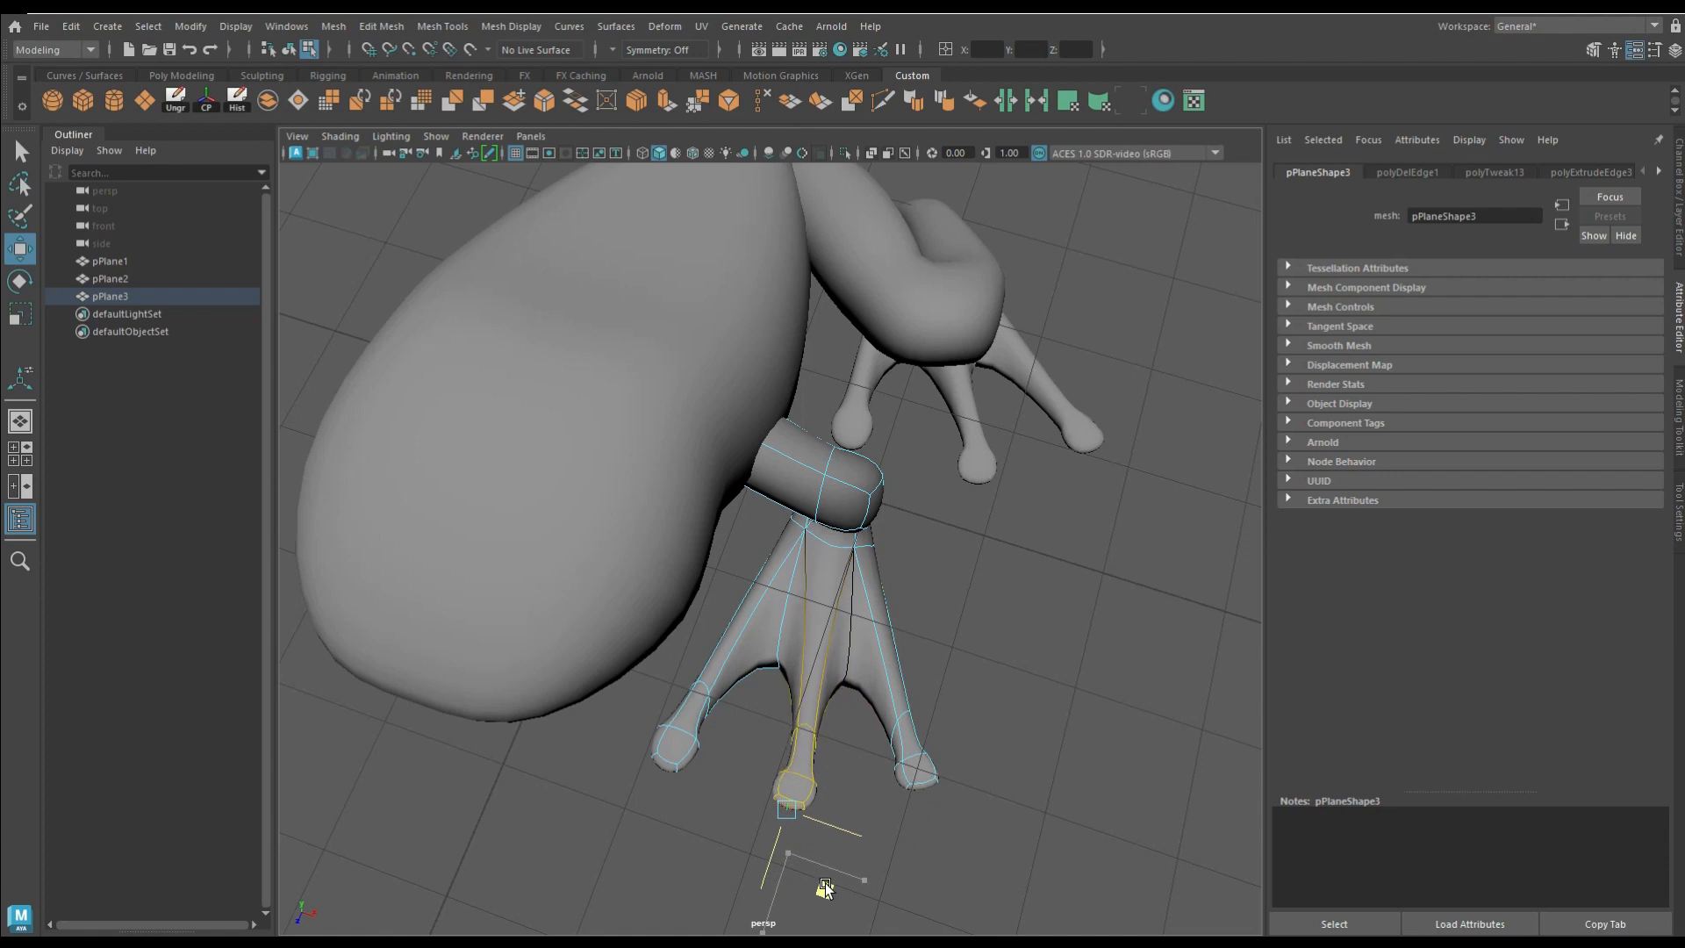
pyautogui.click(654, 771)
pyautogui.moveTo(708, 783); pyautogui.dragTo(997, 751, button='middle')
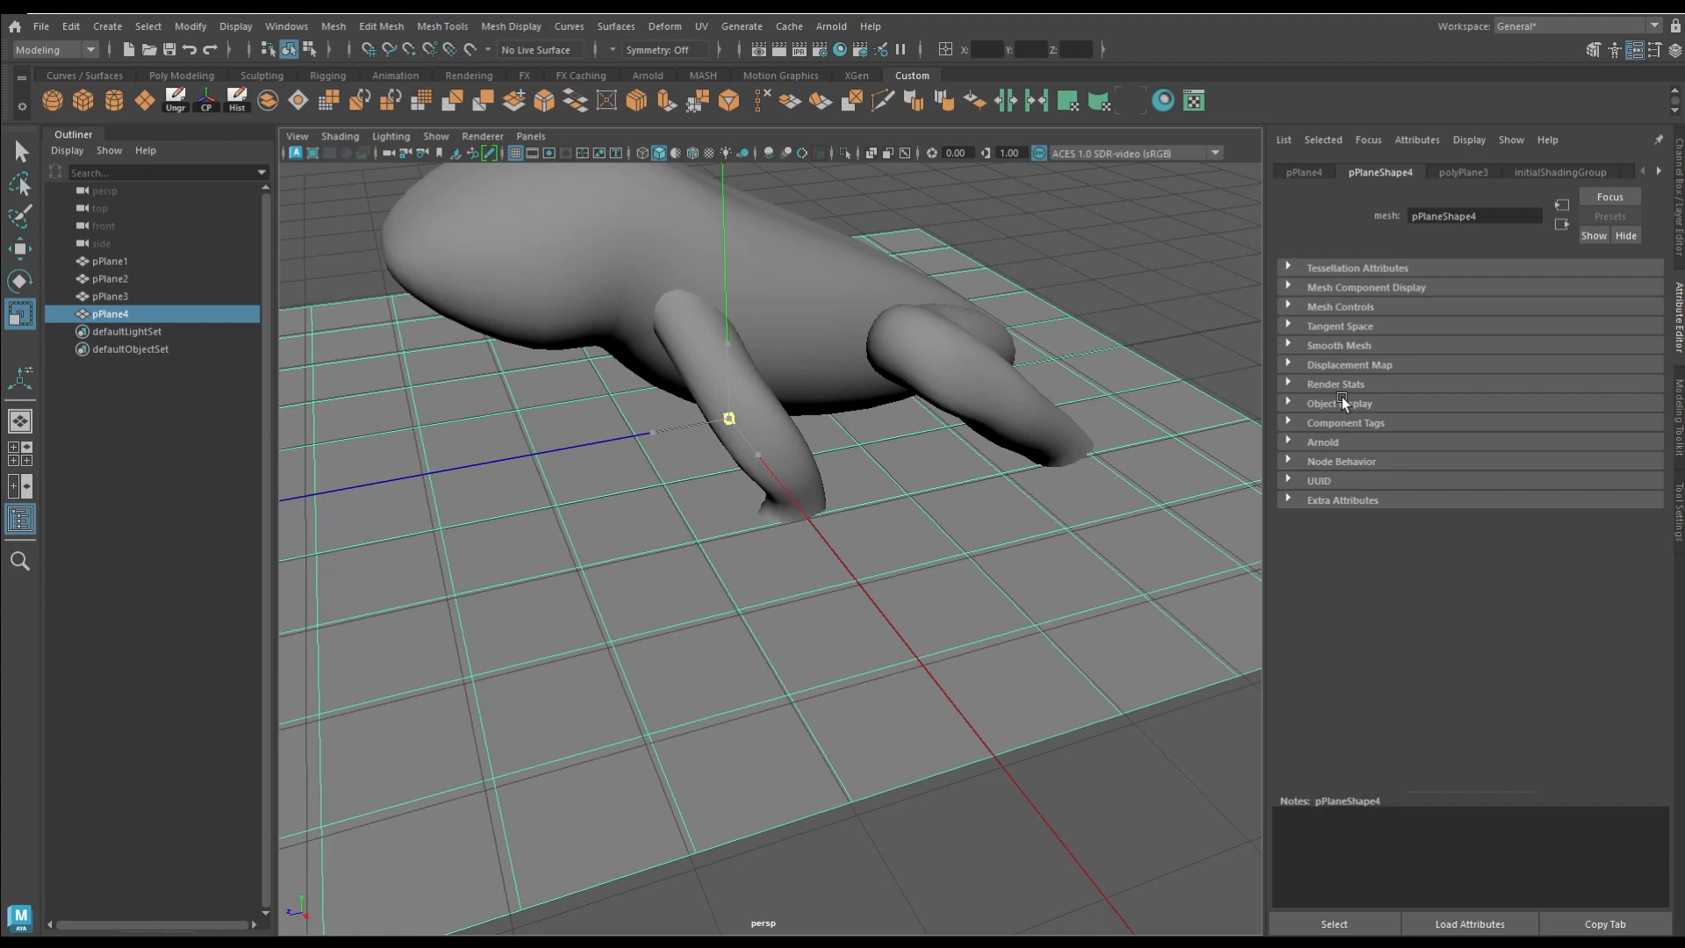
# Step: Add a ground plane under the model and move the hind leg's thigh end into the rear of the body
pyautogui.moveTo(1343, 400); pyautogui.dragTo(1348, 400)
pyautogui.keyDown('alt'); pyautogui.moveTo(1025, 439); pyautogui.dragTo(906, 391); pyautogui.keyUp('alt')
pyautogui.click(949, 490)
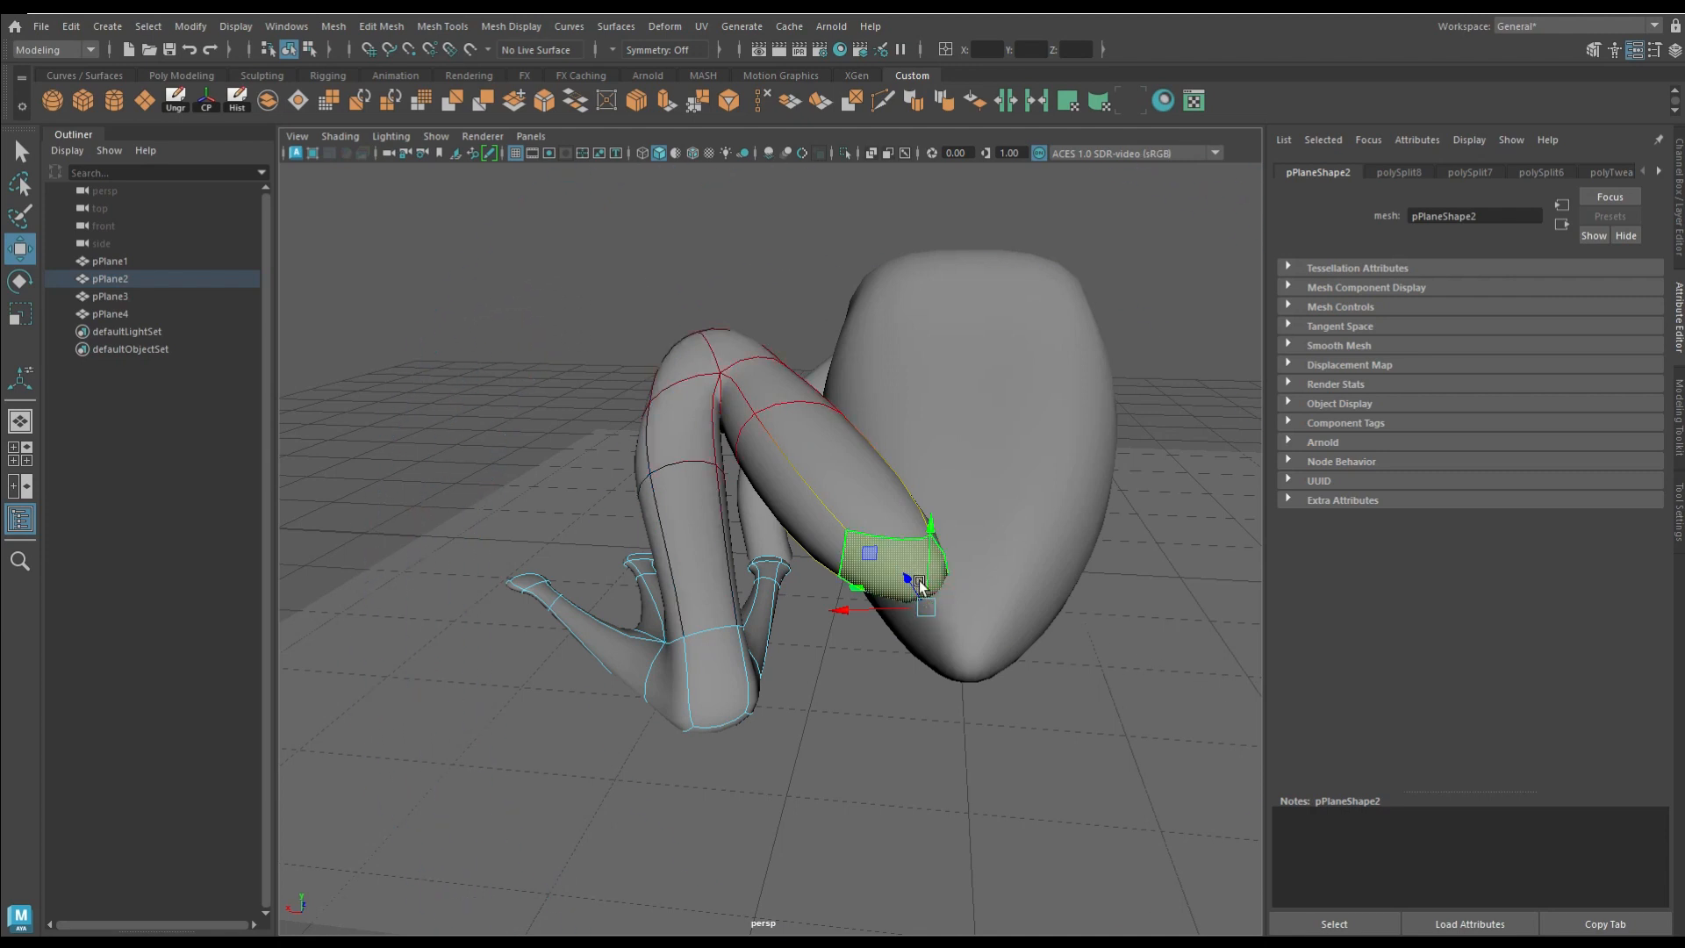
pyautogui.moveTo(677, 436); pyautogui.dragTo(687, 501, button='right')
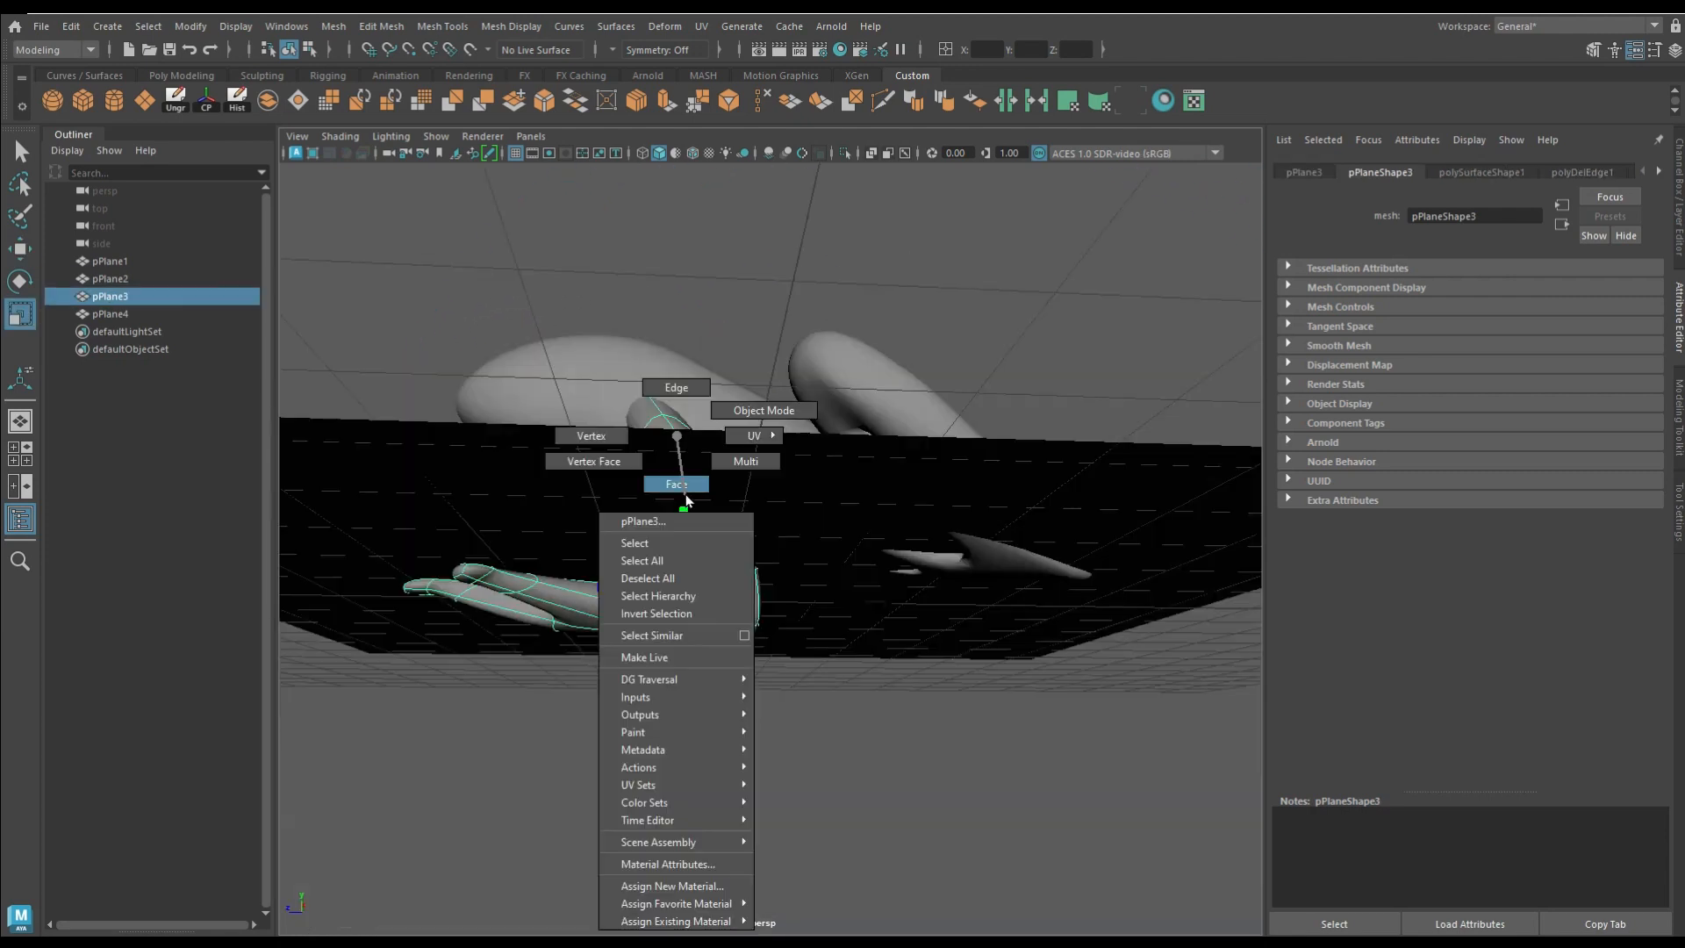
# Step: Scale the foreleg around its wrist with soft selection to refine the arm's shape
pyautogui.click(680, 562)
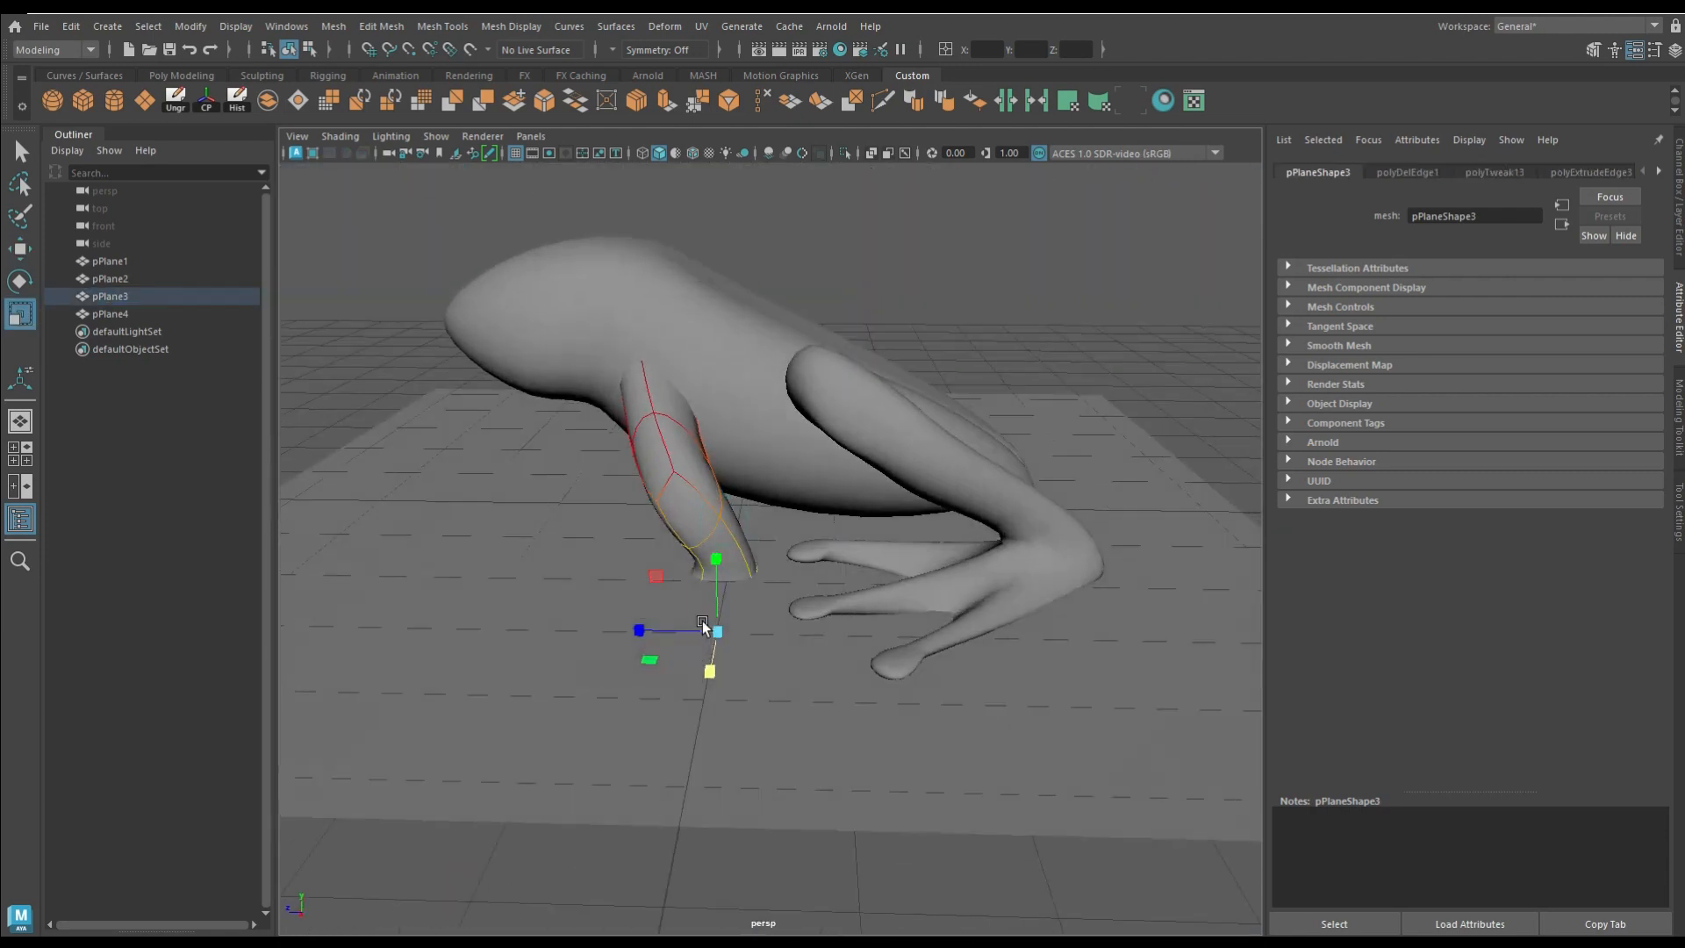
pyautogui.keyDown('alt'); pyautogui.moveTo(702, 615); pyautogui.dragTo(707, 586); pyautogui.keyUp('alt')
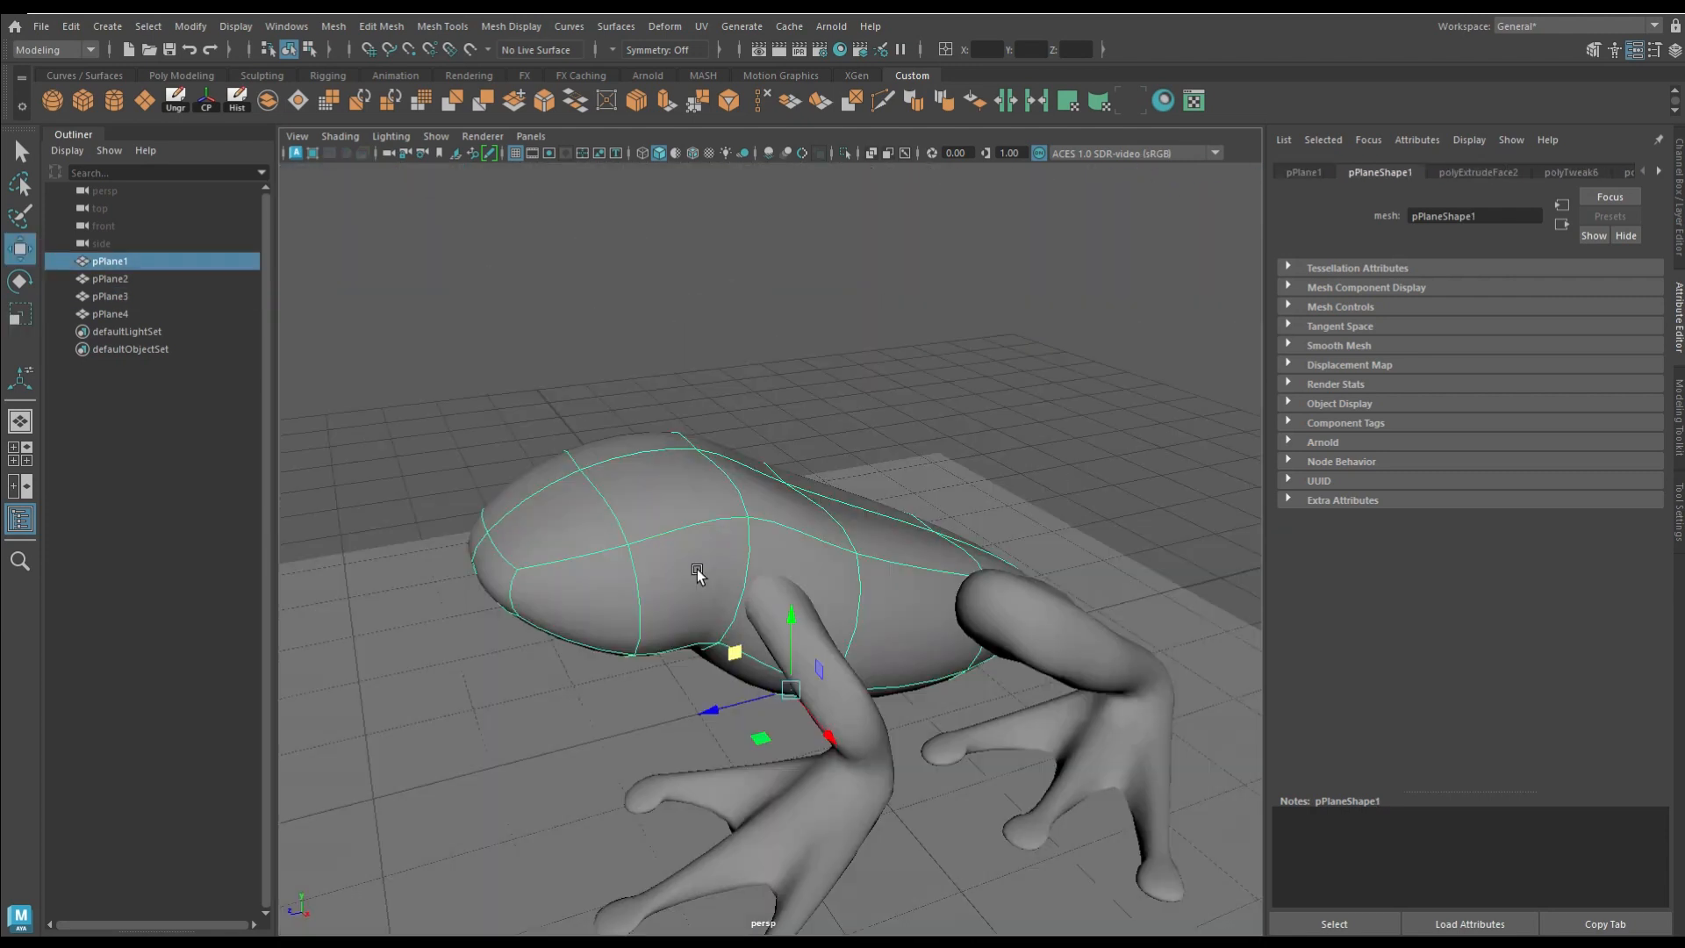
pyautogui.moveTo(662, 436); pyautogui.dragTo(687, 300, button='right')
# Step: Bevel the two long edge loops along the sides of the back and set symmetry to Object X
pyautogui.keyDown('alt'); pyautogui.moveTo(586, 432); pyautogui.dragTo(599, 513, button='right'); pyautogui.keyUp('alt')
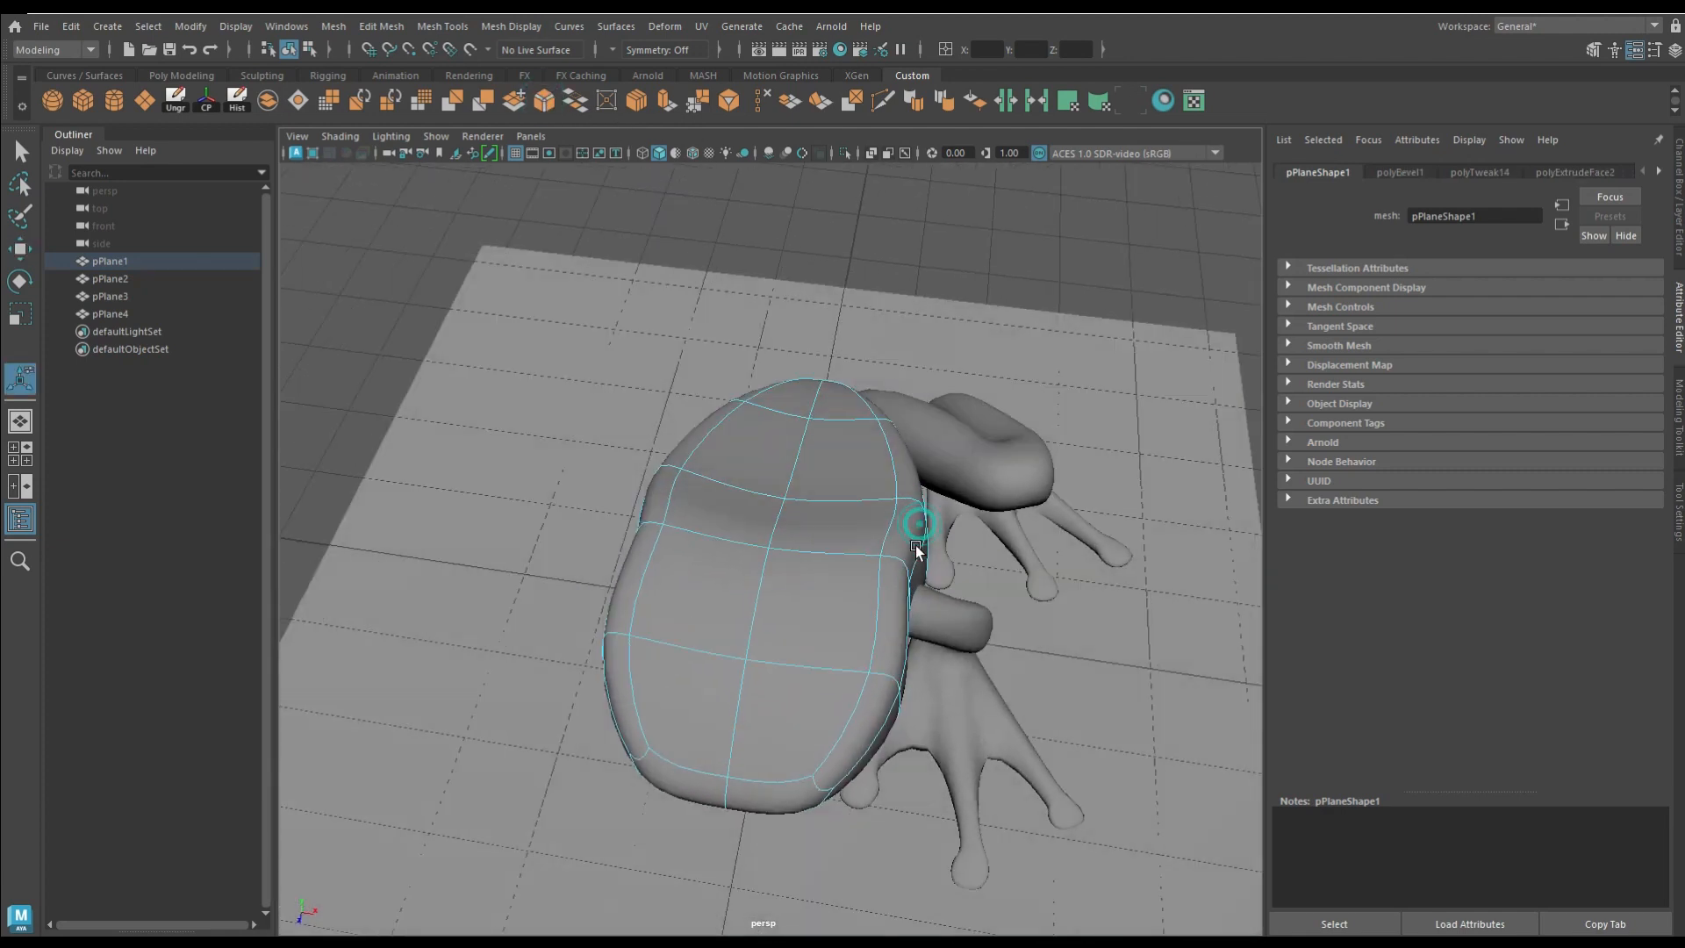
pyautogui.press('q')
pyautogui.click(917, 545)
pyautogui.click(656, 50)
pyautogui.click(660, 88)
# Step: Move the head's components symmetrically to shape the snout and brow
pyautogui.moveTo(1005, 538); pyautogui.dragTo(969, 533)
pyautogui.click(890, 696)
pyautogui.moveTo(955, 762); pyautogui.dragTo(787, 712)
pyautogui.click(787, 713)
pyautogui.moveTo(689, 687); pyautogui.dragTo(918, 772)
# Step: Extrude the narrow face on each side of the head with a local Z translation of 0.207 to raise eye bumps
pyautogui.click(755, 556)
pyautogui.keyDown('alt'); pyautogui.moveTo(755, 556); pyautogui.dragTo(873, 602); pyautogui.keyUp('alt')
pyautogui.click(665, 97)
pyautogui.keyDown('alt'); pyautogui.moveTo(784, 530); pyautogui.dragTo(681, 525); pyautogui.keyUp('alt')
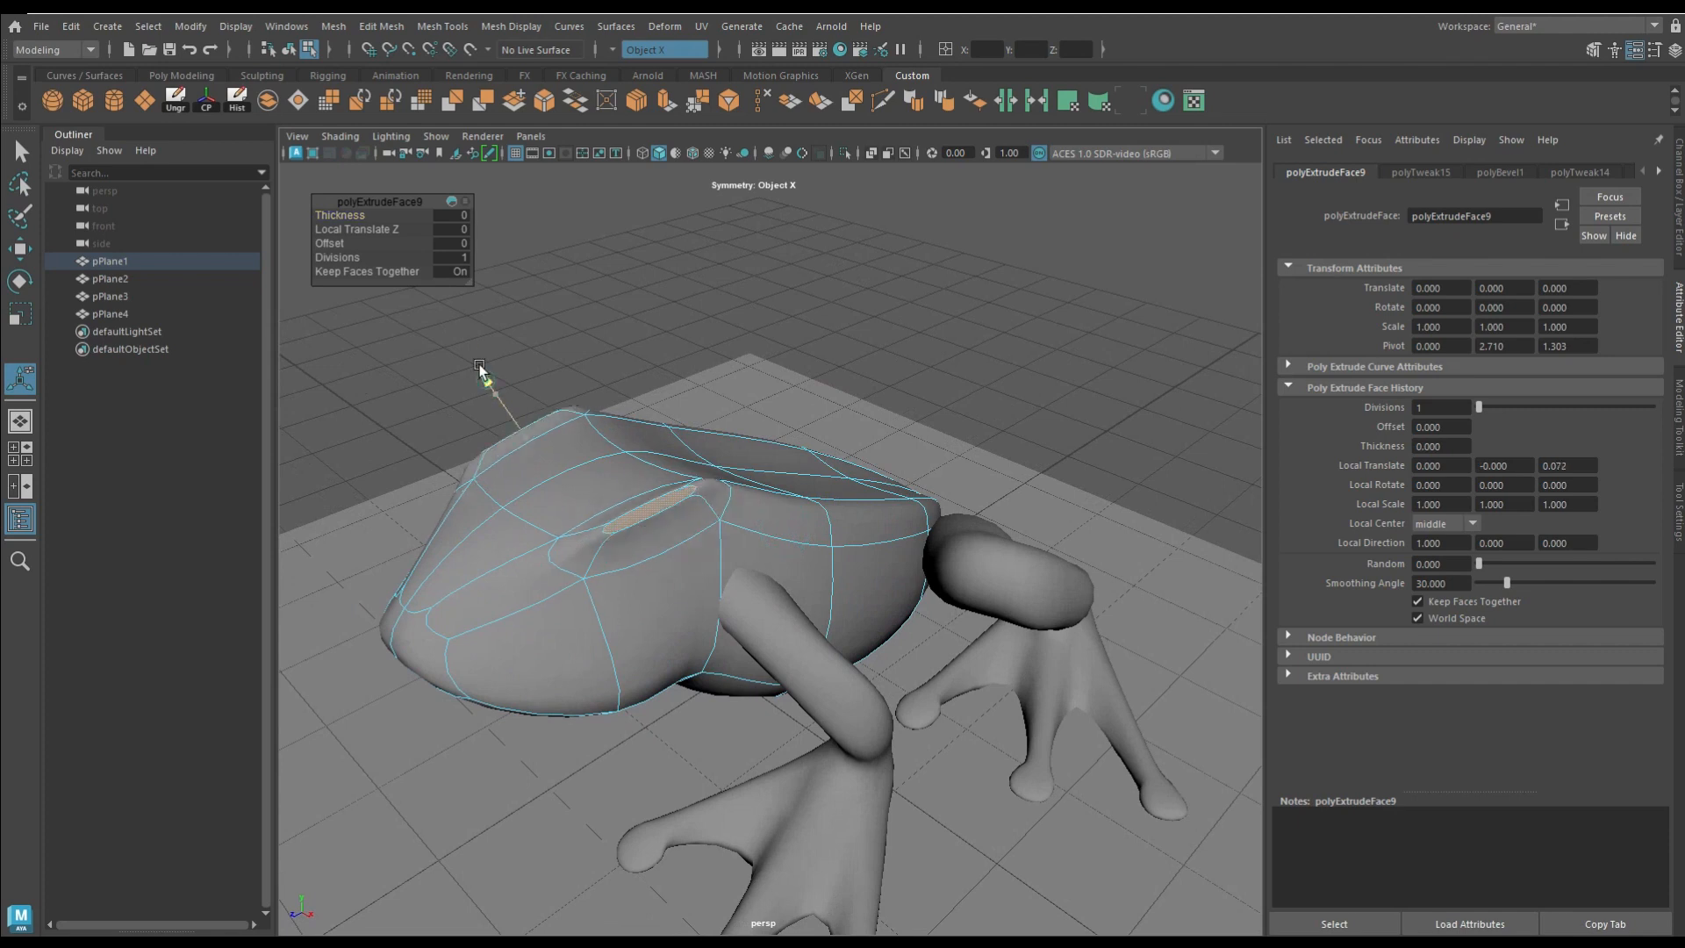
pyautogui.moveTo(480, 365); pyautogui.dragTo(473, 354)
# Step: Scale the top faces of the eye bumps and reposition the bumps' side components
pyautogui.click(18, 314)
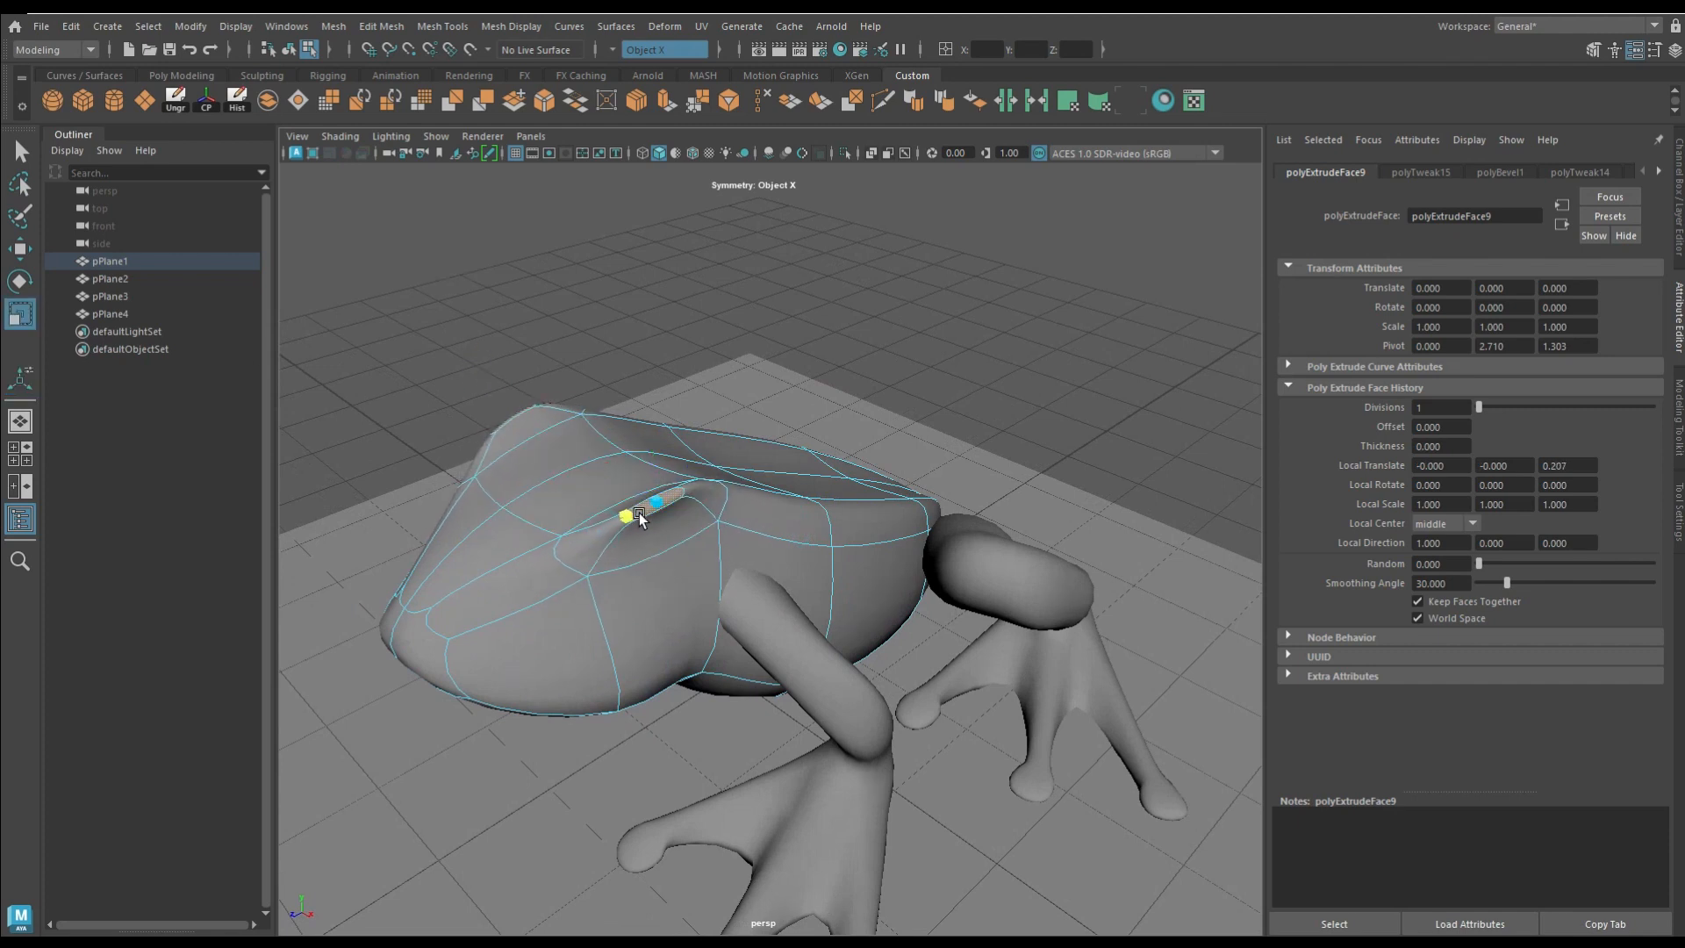
pyautogui.keyDown('alt'); pyautogui.moveTo(639, 513); pyautogui.dragTo(798, 504); pyautogui.keyUp('alt')
pyautogui.click(825, 499)
pyautogui.press('w')
pyautogui.moveTo(942, 471); pyautogui.dragTo(907, 477)
# Step: Extrude the outer face of each eye bump inward by about -0.134 in local Z to form eye sockets
pyautogui.click(663, 106)
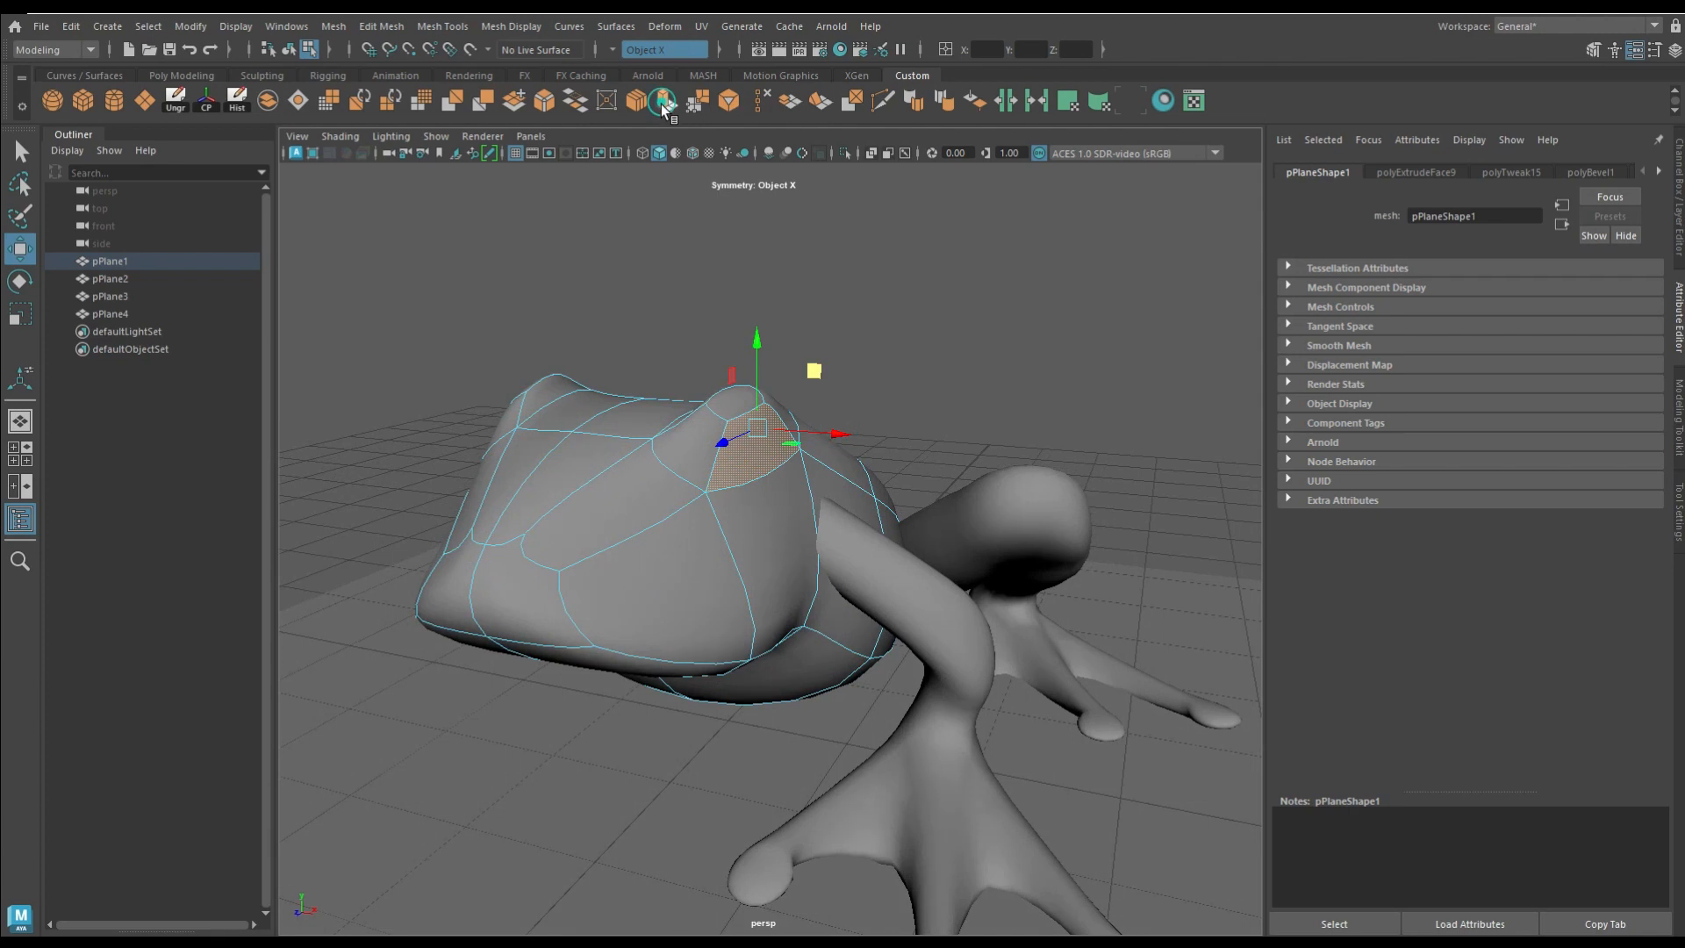
pyautogui.keyDown('alt'); pyautogui.moveTo(562, 430); pyautogui.dragTo(654, 408); pyautogui.keyUp('alt')
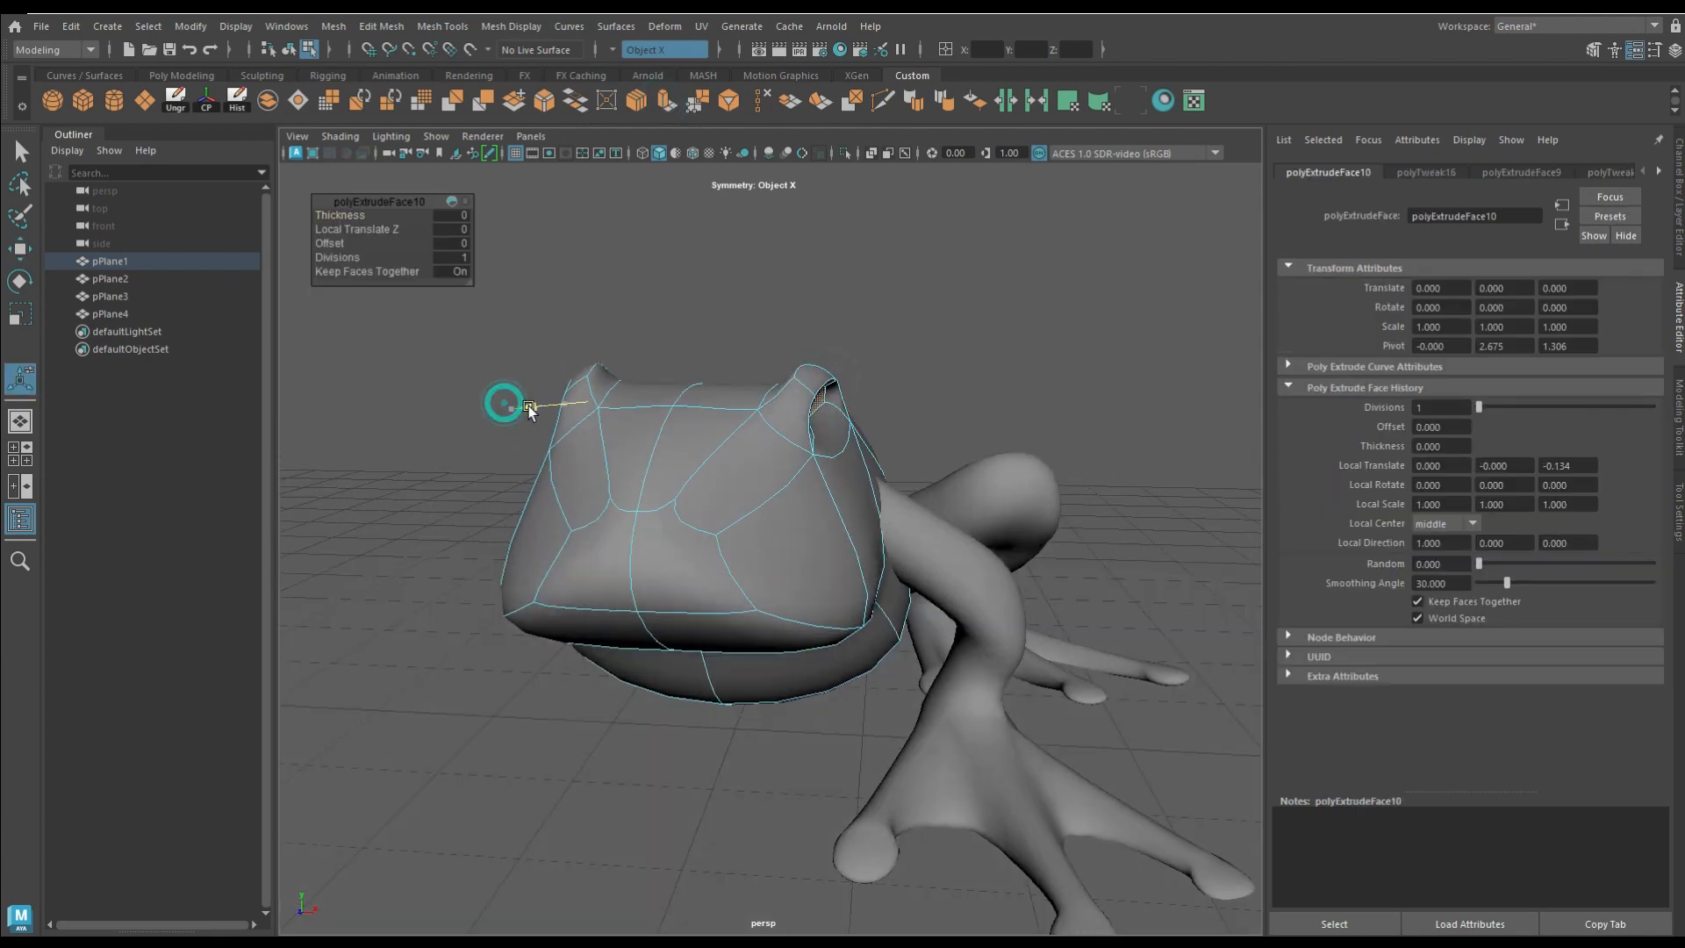
pyautogui.moveTo(529, 406); pyautogui.dragTo(531, 405)
# Step: Move and scale the eye socket components to refine the shape of the brows
pyautogui.press('w')
pyautogui.keyDown('alt'); pyautogui.moveTo(808, 335); pyautogui.dragTo(498, 414); pyautogui.keyUp('alt')
pyautogui.press('r')
pyautogui.moveTo(560, 340); pyautogui.dragTo(561, 325)
pyautogui.moveTo(707, 418); pyautogui.dragTo(685, 347, button='right')
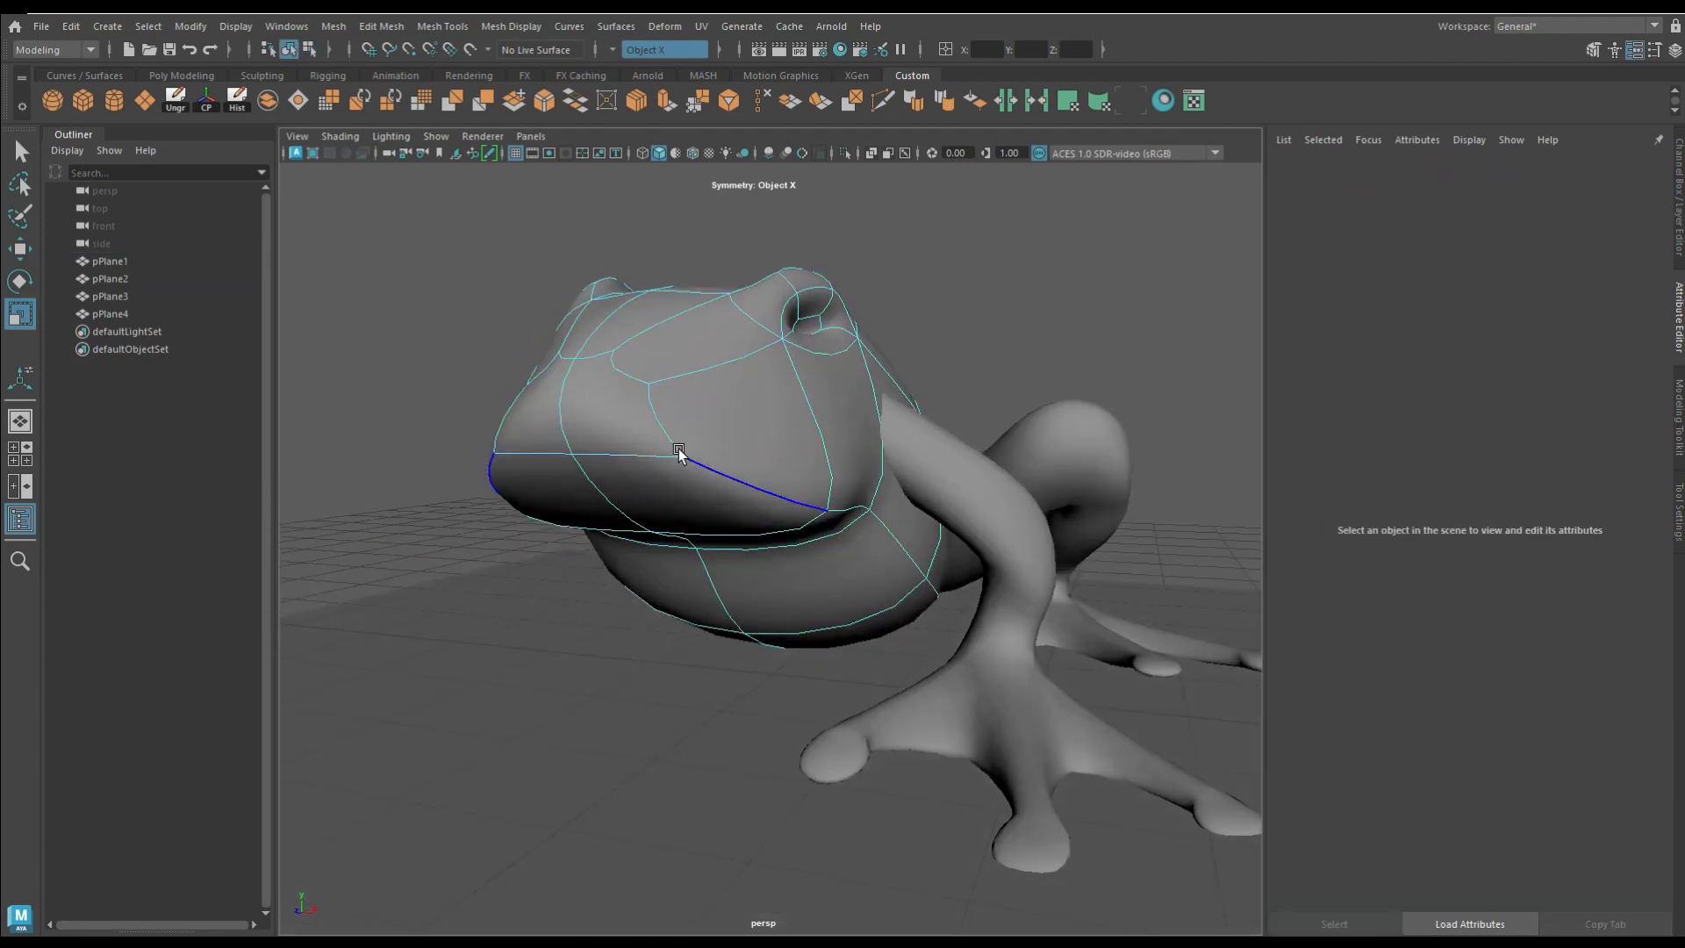
pyautogui.keyDown('alt'); pyautogui.moveTo(681, 451); pyautogui.dragTo(586, 450); pyautogui.keyUp('alt')
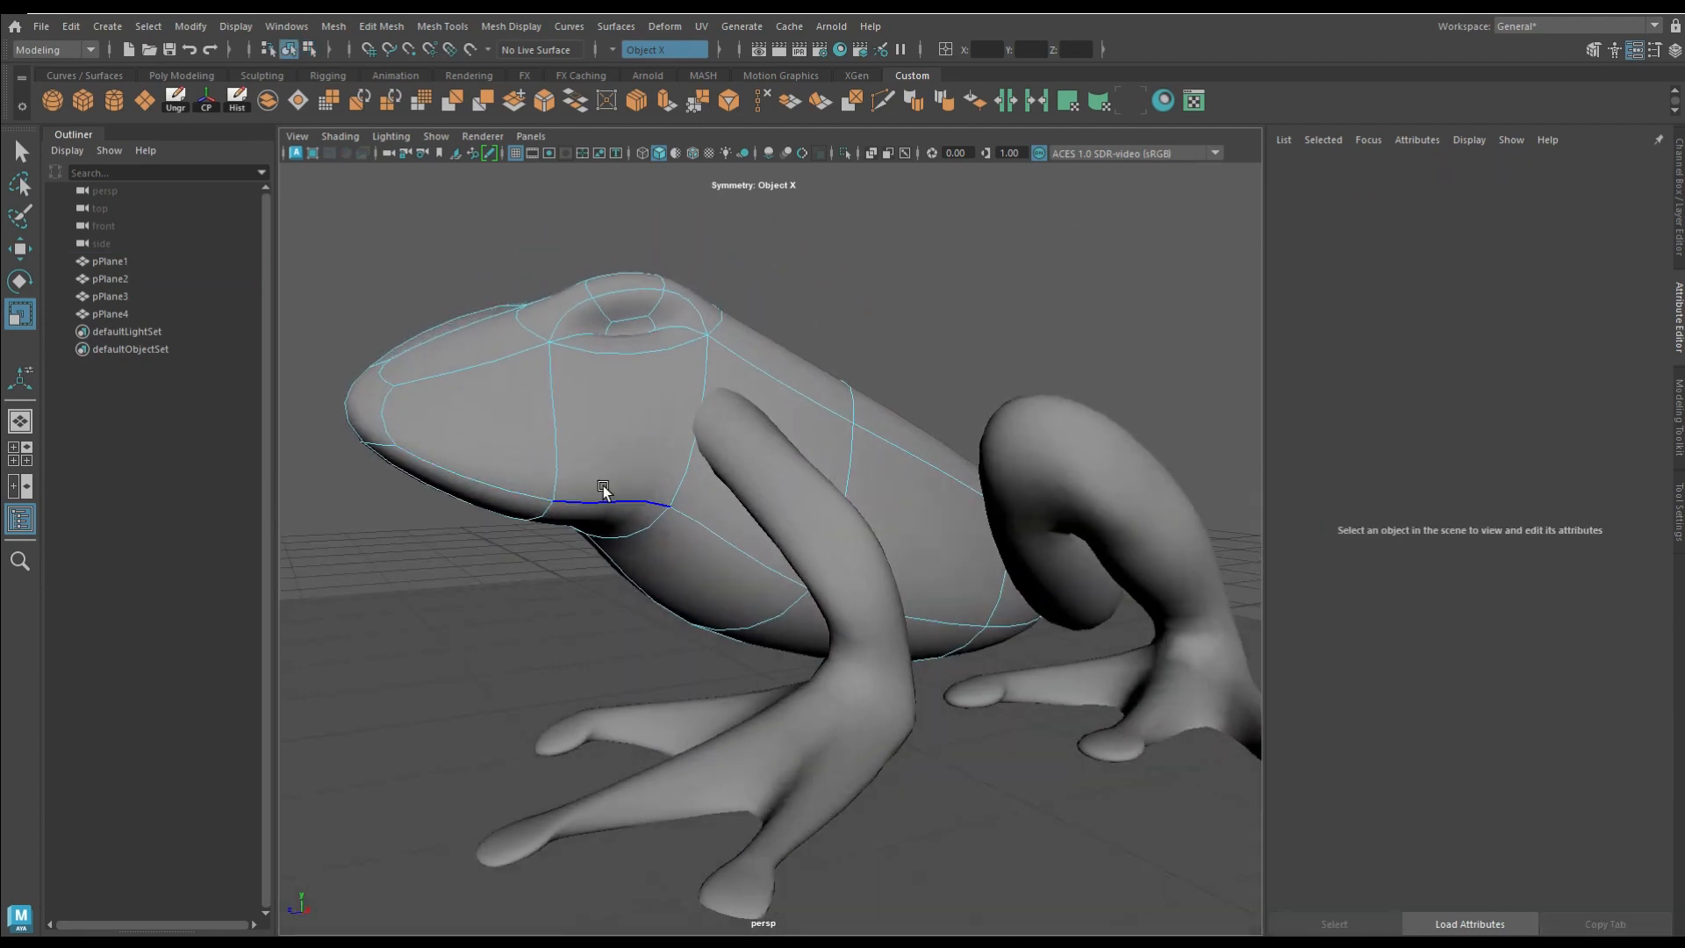
# Step: Bevel the edges along the jaw line on both sides of the head to create a mouth strip
pyautogui.click(604, 490)
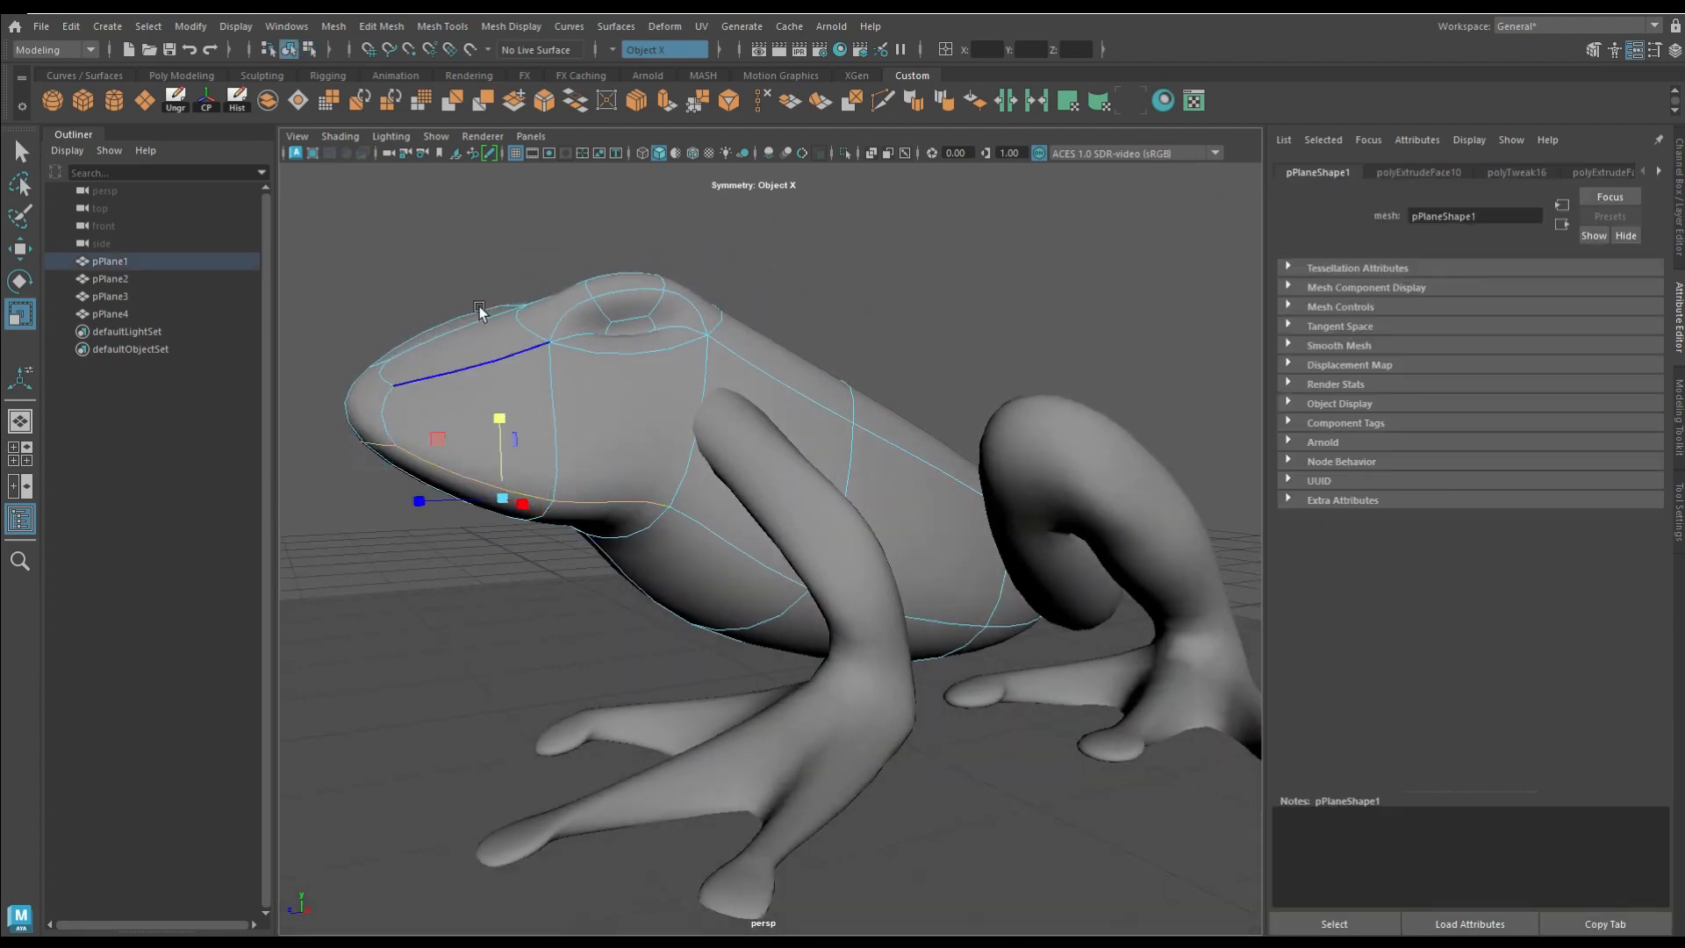
pyautogui.click(537, 104)
pyautogui.keyDown('alt'); pyautogui.moveTo(618, 481); pyautogui.dragTo(571, 477); pyautogui.keyUp('alt')
# Step: Extrude the mouth strip faces inward to separate the upper and lower lips
pyautogui.moveTo(688, 437); pyautogui.dragTo(690, 484, button='right')
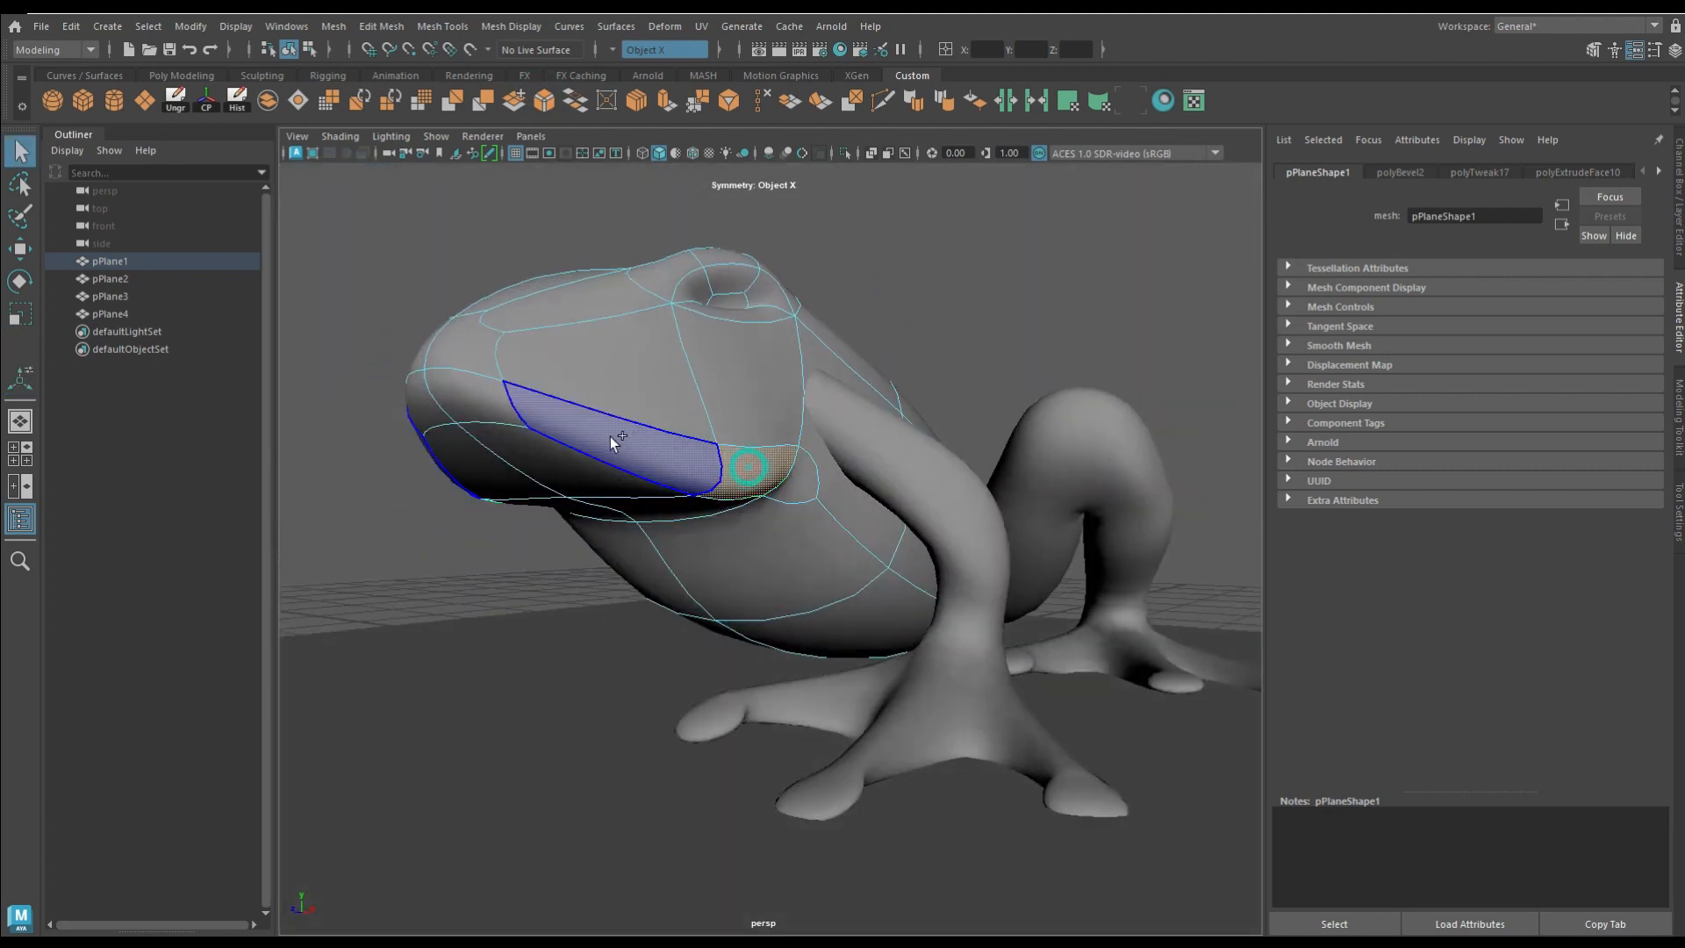
pyautogui.click(665, 100)
pyautogui.keyDown('alt'); pyautogui.moveTo(527, 334); pyautogui.dragTo(409, 477); pyautogui.keyUp('alt')
pyautogui.keyDown('alt'); pyautogui.moveTo(409, 477); pyautogui.dragTo(520, 414); pyautogui.keyUp('alt')
pyautogui.moveTo(464, 432); pyautogui.dragTo(461, 487)
# Step: Move the front components of the snout above the mouth to refine the upper lip's profile
pyautogui.click(537, 484)
pyautogui.press('w')
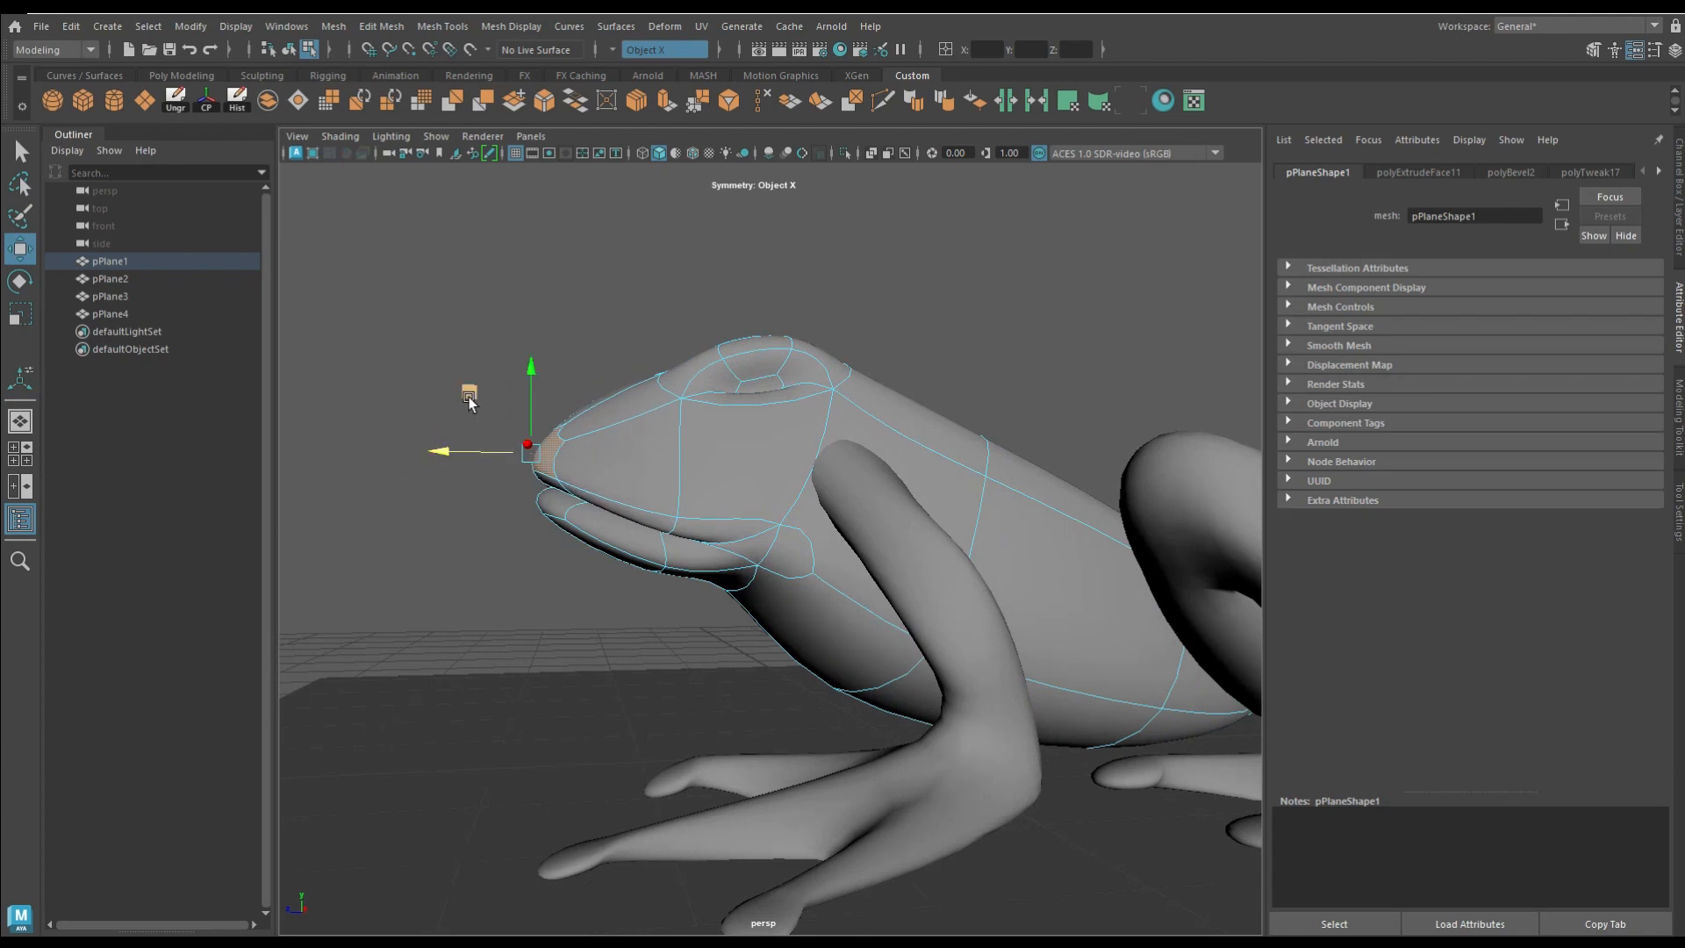
pyautogui.keyDown('alt'); pyautogui.moveTo(456, 373); pyautogui.dragTo(489, 430); pyautogui.keyUp('alt')
pyautogui.click(722, 576)
# Step: Extrude the face inside each eye socket with a local Z translation of 0.124 and position it as the eye
pyautogui.moveTo(726, 492); pyautogui.dragTo(864, 432)
pyautogui.click(799, 441)
pyautogui.click(667, 101)
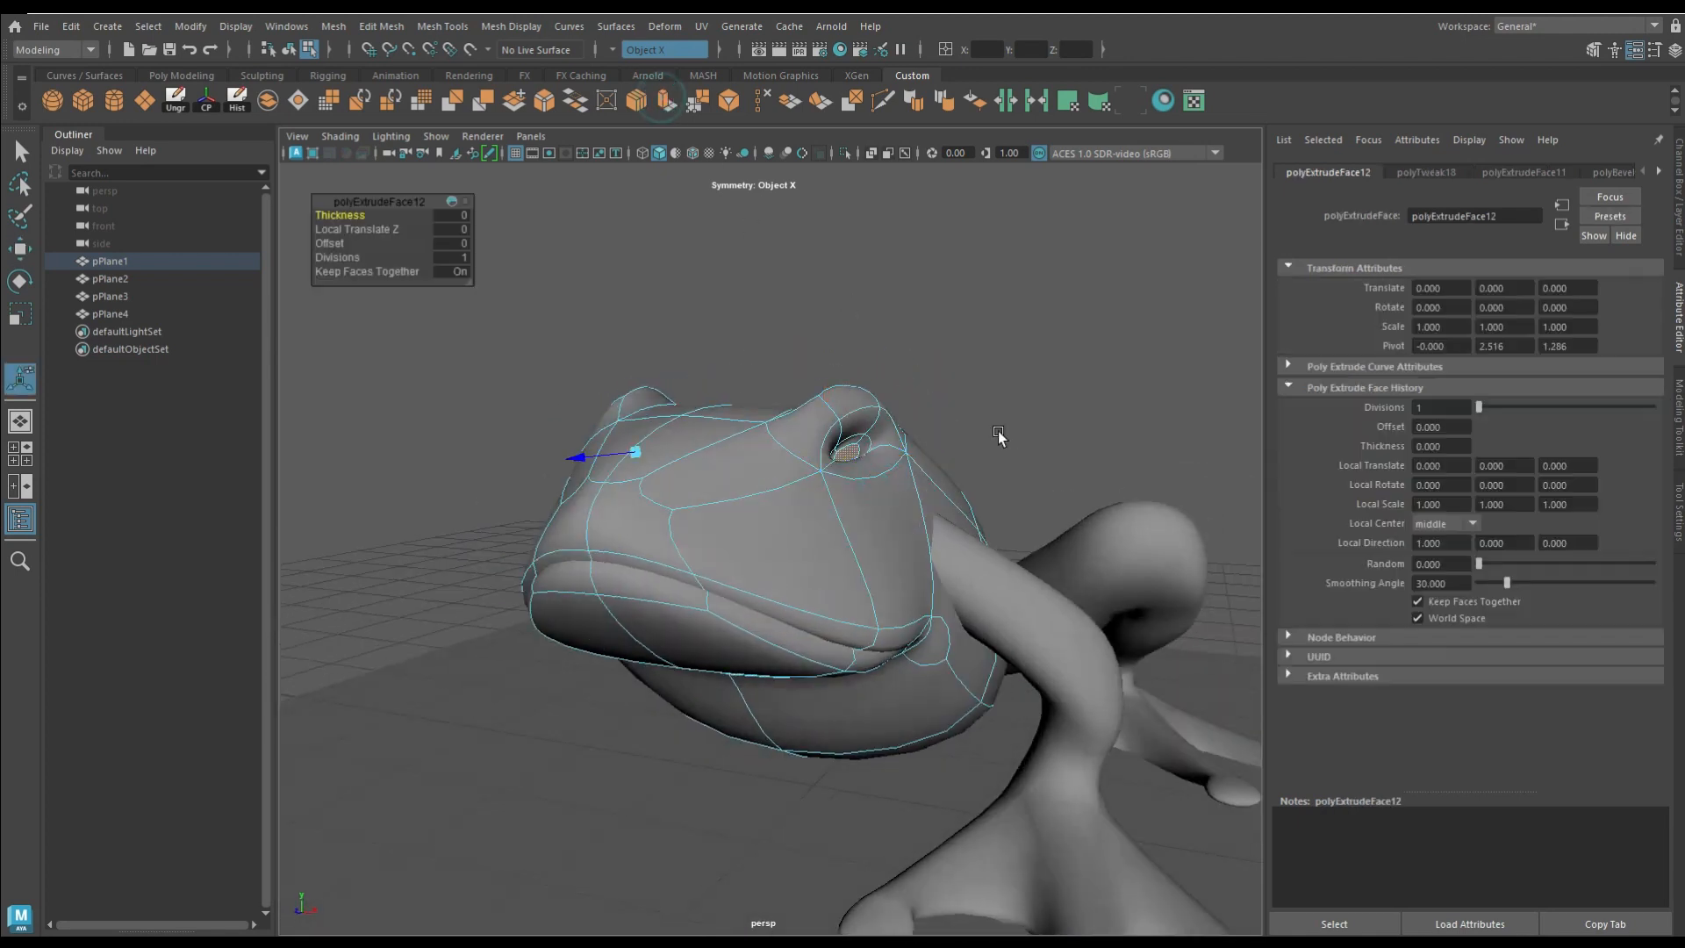
pyautogui.keyDown('alt'); pyautogui.moveTo(1000, 436); pyautogui.dragTo(1038, 442); pyautogui.keyUp('alt')
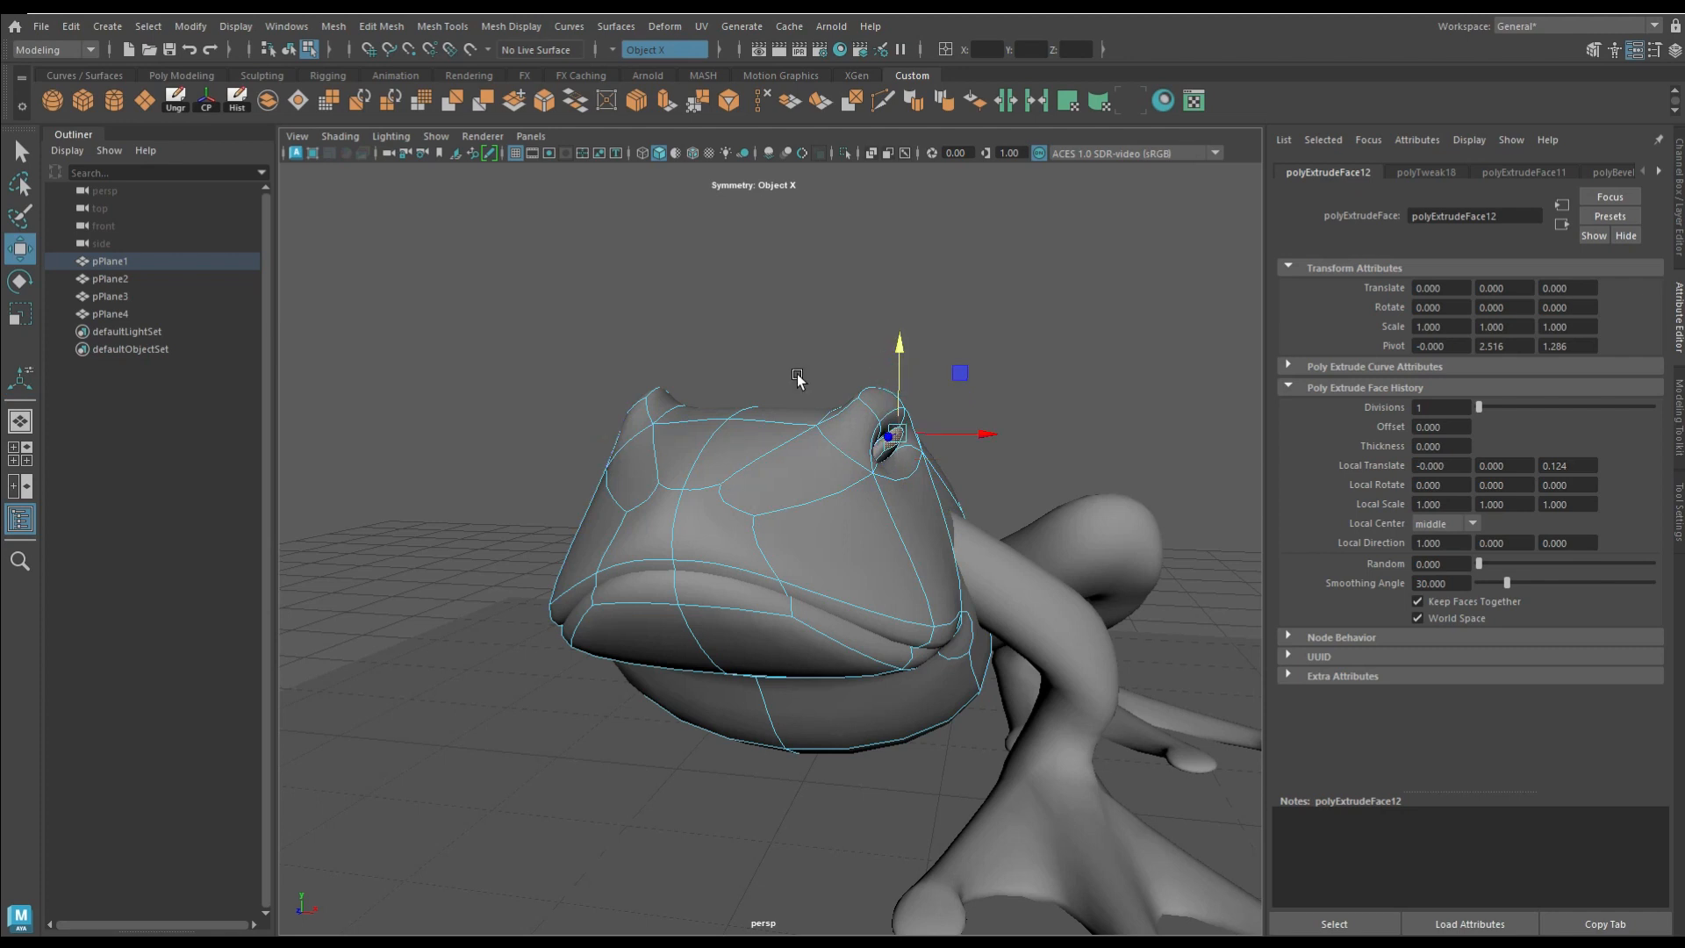
pyautogui.press('w')
pyautogui.keyDown('alt'); pyautogui.moveTo(942, 474); pyautogui.dragTo(982, 566); pyautogui.keyUp('alt')
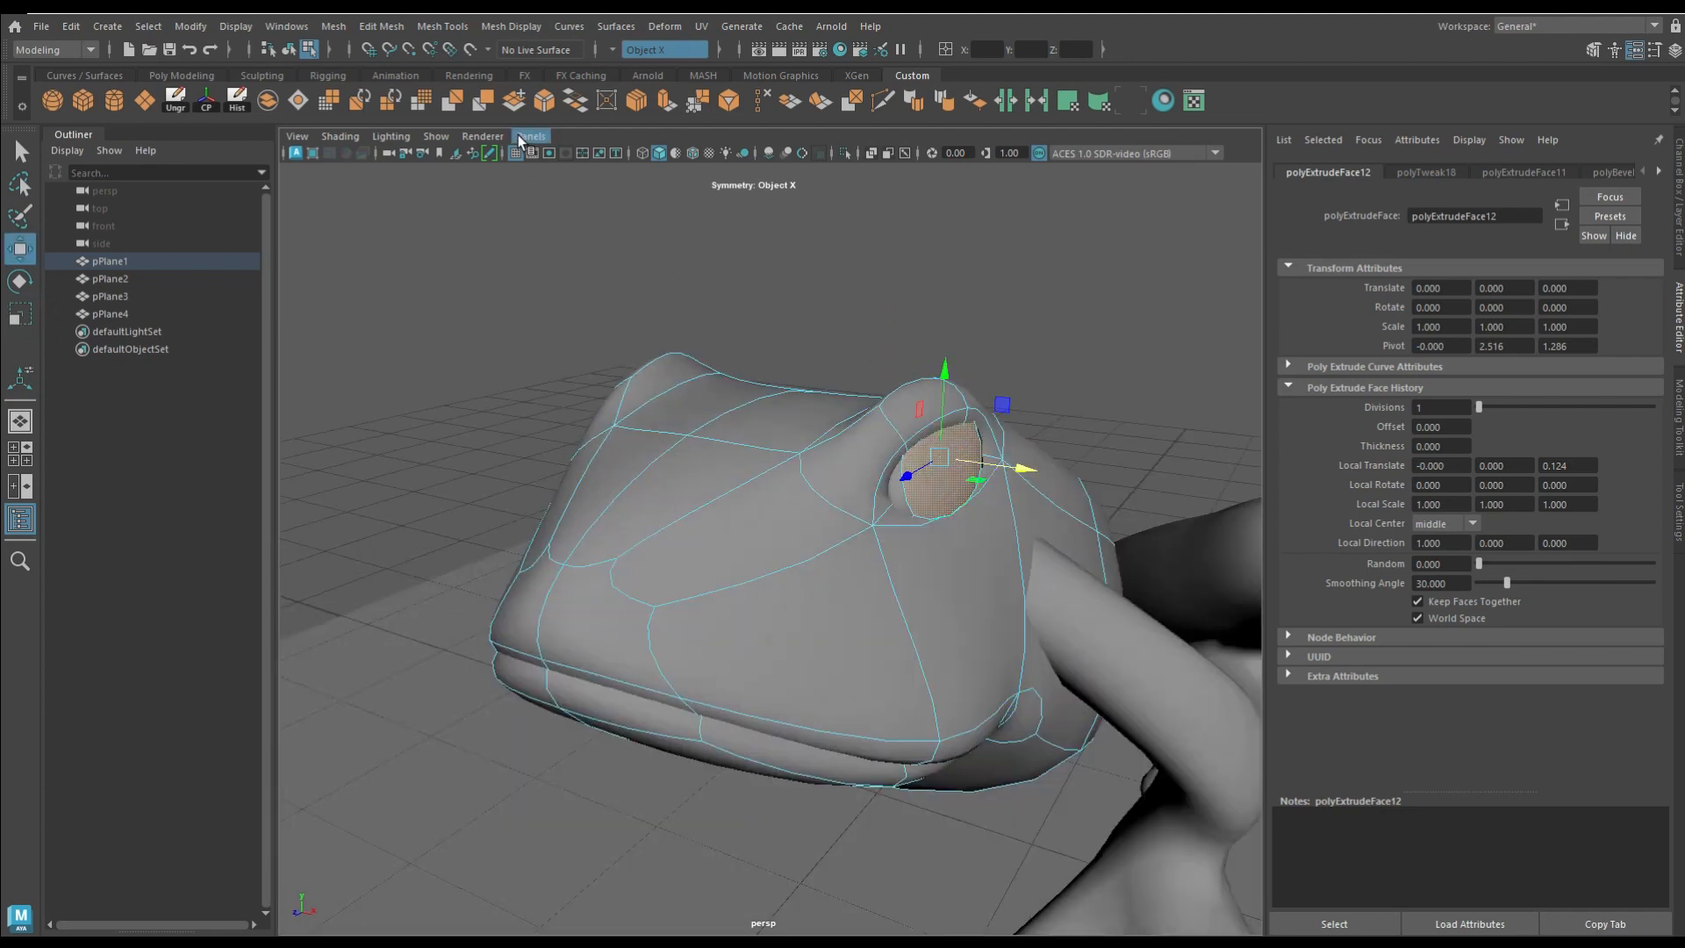
# Step: Subdivide the eye faces one level into quads and shape them and the brows above into rounded eyes
pyautogui.click(513, 101)
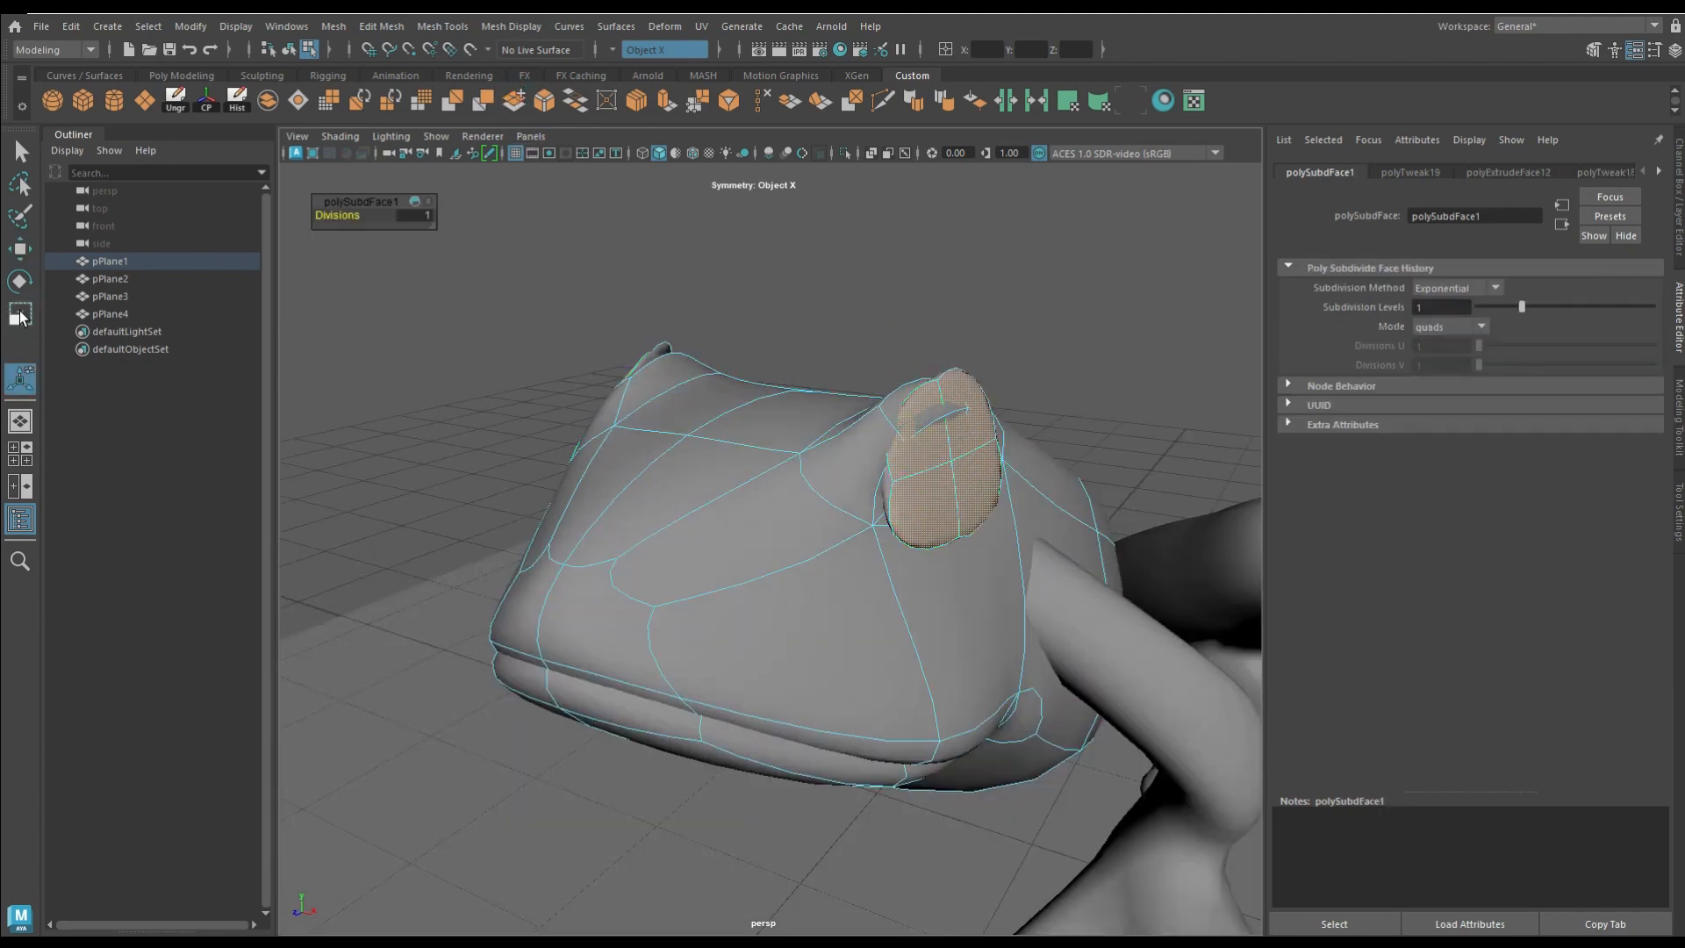
pyautogui.keyDown('alt'); pyautogui.moveTo(829, 463); pyautogui.dragTo(938, 472); pyautogui.keyUp('alt')
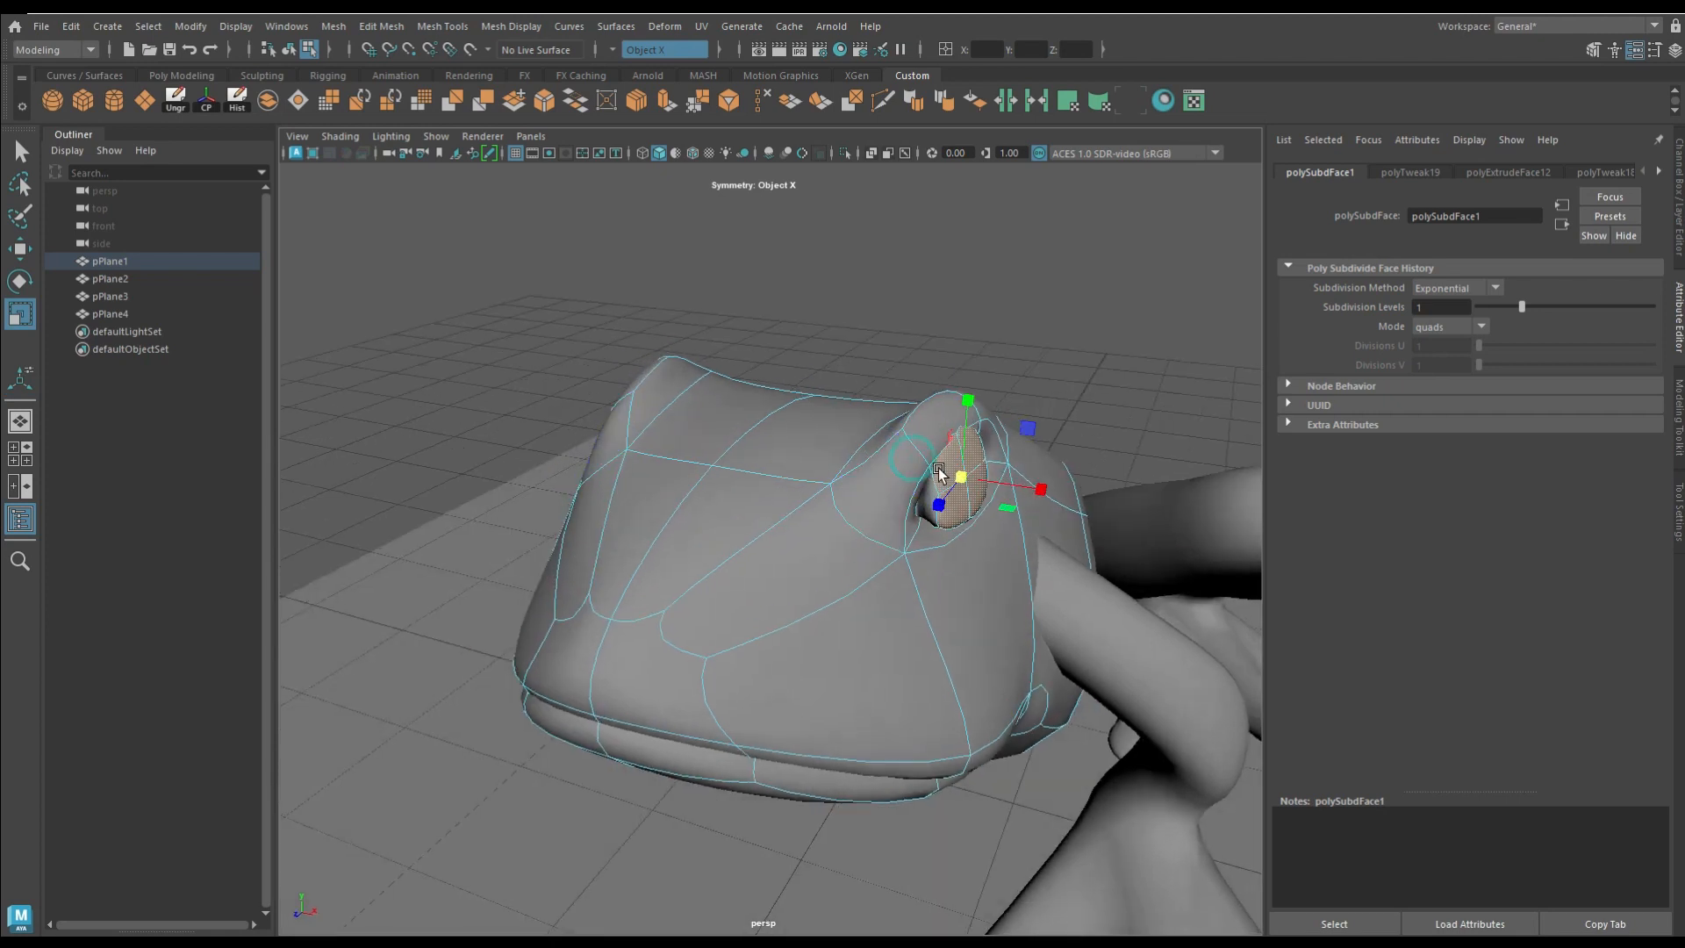
pyautogui.moveTo(943, 497); pyautogui.dragTo(882, 490, button='right')
pyautogui.click(952, 477)
pyautogui.keyDown('alt'); pyautogui.moveTo(950, 474); pyautogui.dragTo(1002, 340); pyautogui.keyUp('alt')
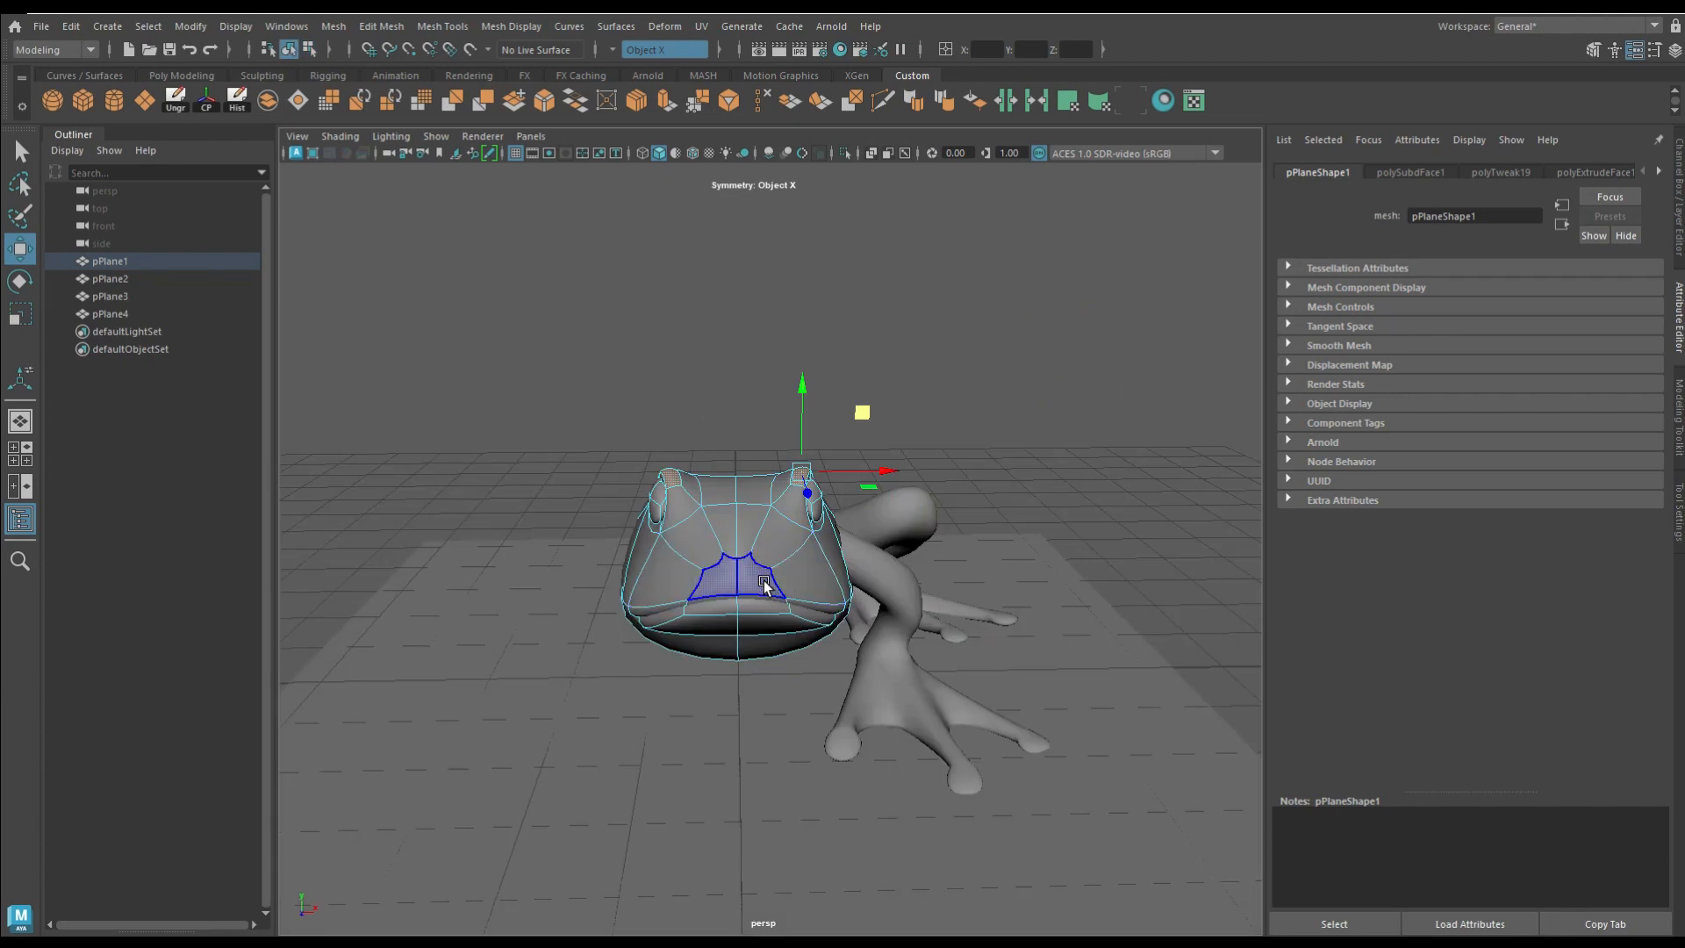
# Step: Extrude the two snout faces separately with Keep Faces Together off, scaled to 0.417, undoing the last excess adjustment
pyautogui.scroll(5, 804, 560)
pyautogui.click(666, 102)
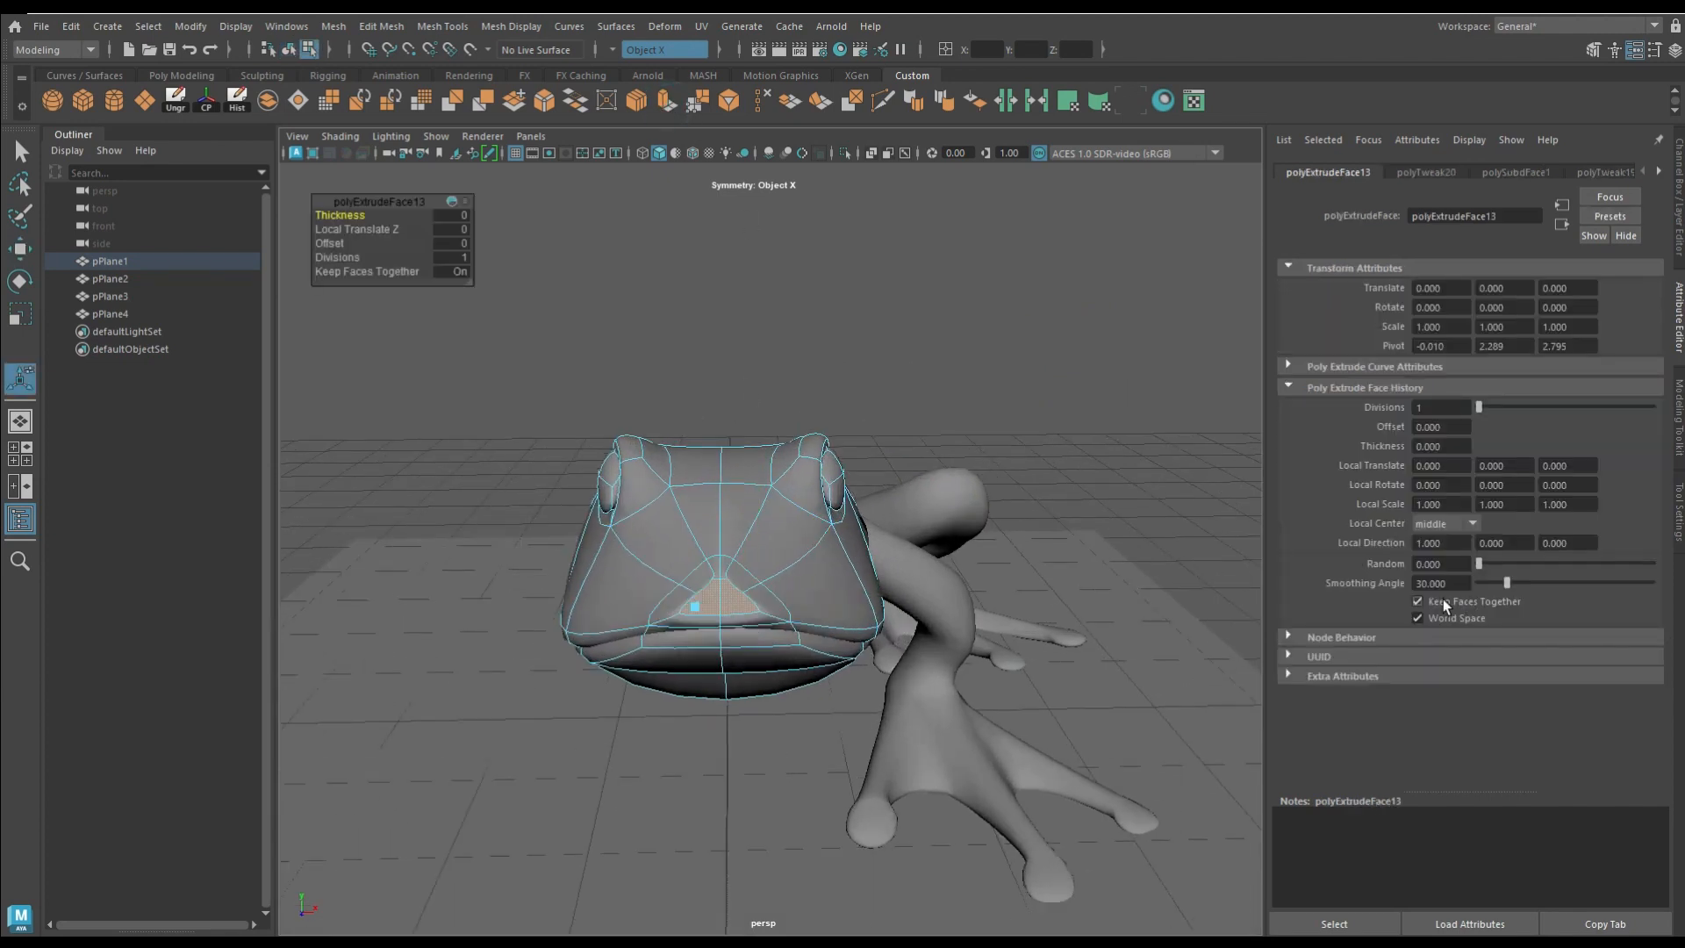
pyautogui.moveTo(672, 603); pyautogui.dragTo(323, 539)
pyautogui.keyDown('alt'); pyautogui.moveTo(676, 623); pyautogui.dragTo(1012, 715); pyautogui.keyUp('alt')
pyautogui.hotkey('ctrl', 'z')
# Step: Push the two extruded snout faces inward with a local Z translation of -0.077 as nostrils and deselect the model
pyautogui.keyDown('alt'); pyautogui.moveTo(746, 575); pyautogui.dragTo(628, 654); pyautogui.keyUp('alt')
pyautogui.moveTo(520, 714); pyautogui.dragTo(525, 713)
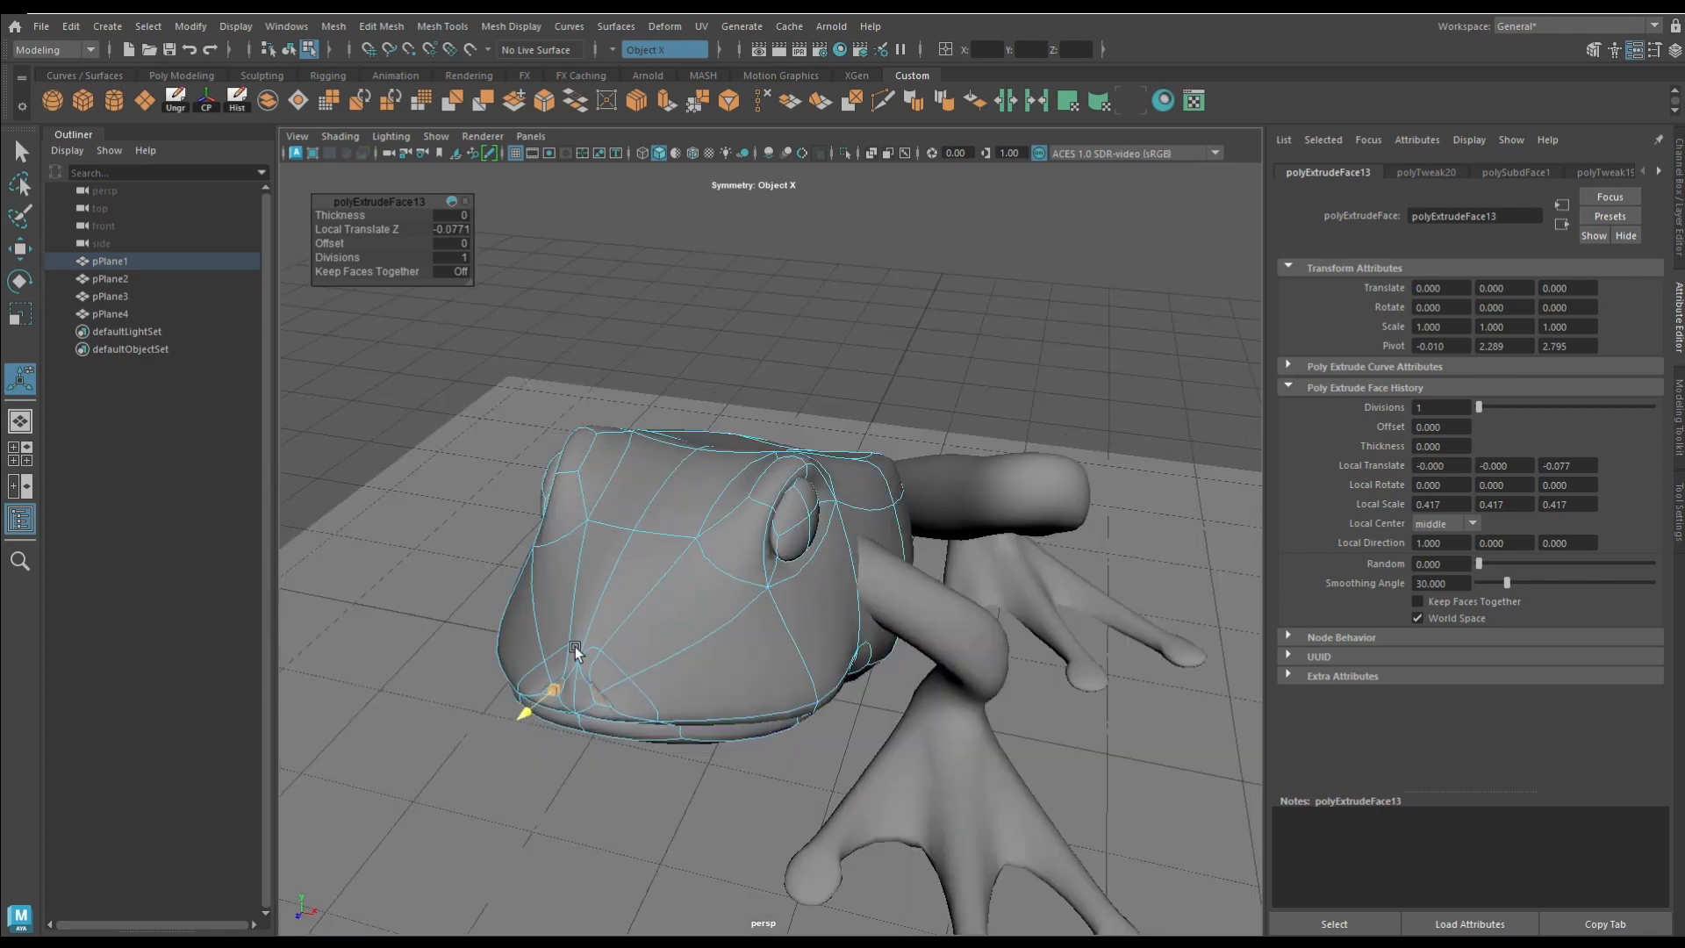
pyautogui.moveTo(577, 621); pyautogui.dragTo(702, 472, button='right')
pyautogui.press('q')
pyautogui.click(805, 376)
pyautogui.keyDown('alt'); pyautogui.moveTo(839, 378); pyautogui.dragTo(878, 383); pyautogui.keyUp('alt')
pyautogui.scroll(-5, 720, 583)
pyautogui.press('w')
pyautogui.keyDown('alt'); pyautogui.moveTo(717, 593); pyautogui.dragTo(791, 750); pyautogui.keyUp('alt')
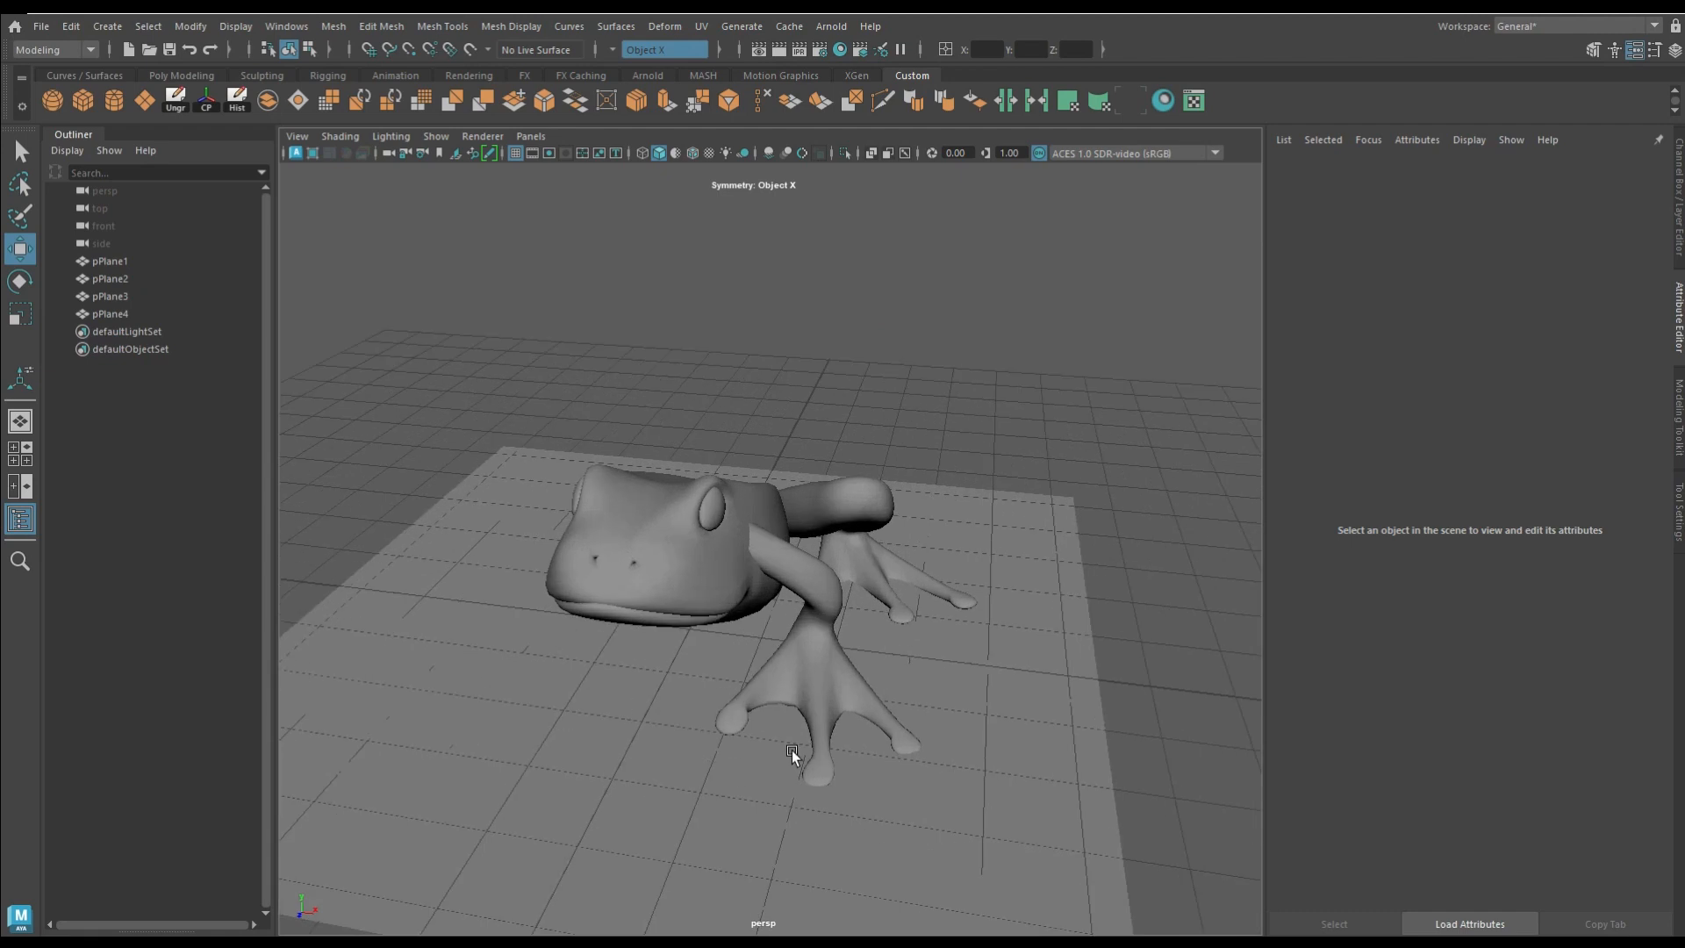
# Step: Combine the foreleg and hind leg into one mesh, delete its history and turn off its smooth preview
pyautogui.click(792, 749)
pyautogui.click(276, 94)
pyautogui.click(237, 107)
pyautogui.press('t')
pyautogui.keyDown('alt'); pyautogui.moveTo(1097, 491); pyautogui.dragTo(796, 570); pyautogui.keyUp('alt')
pyautogui.press('1')
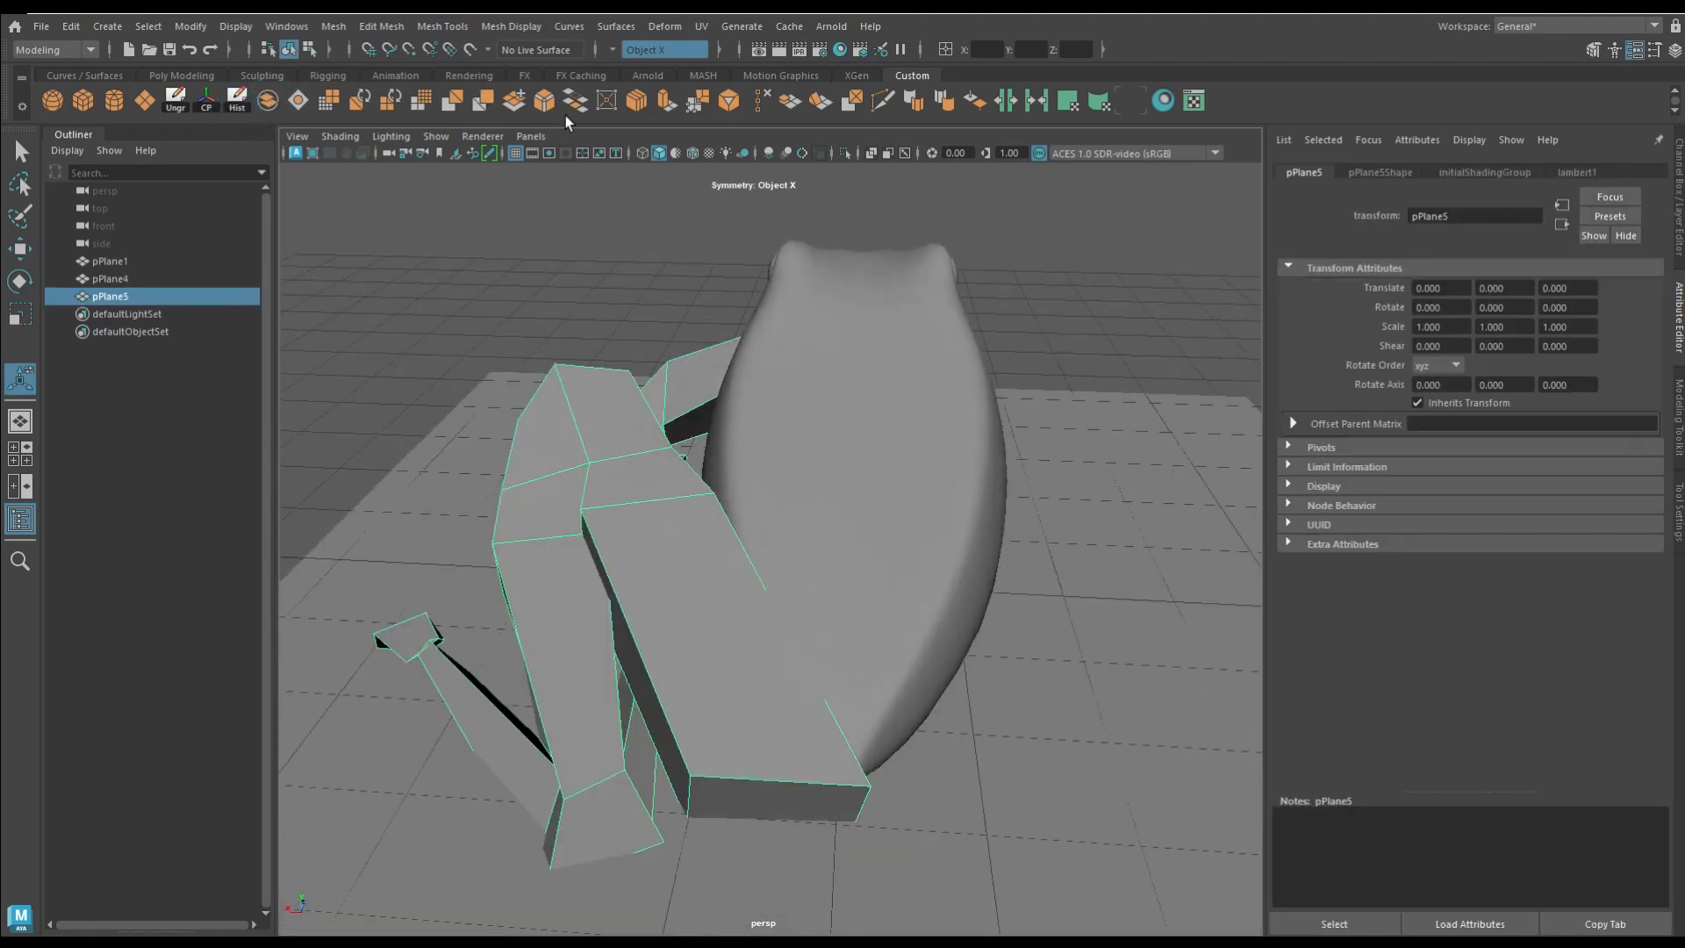
# Step: Smooth the combined leg mesh with 1 division
pyautogui.click(422, 102)
pyautogui.moveTo(606, 409)
pyautogui.keyDown('alt'); pyautogui.mouseDown()
pyautogui.moveTo(613, 386)
pyautogui.moveTo(620, 420)
pyautogui.mouseUp(); pyautogui.keyUp('alt')
pyautogui.click(845, 153)
pyautogui.keyDown('alt'); pyautogui.moveTo(914, 459); pyautogui.dragTo(821, 149); pyautogui.keyUp('alt')
pyautogui.click(846, 154)
pyautogui.keyDown('alt'); pyautogui.moveTo(720, 606); pyautogui.dragTo(931, 641); pyautogui.keyUp('alt')
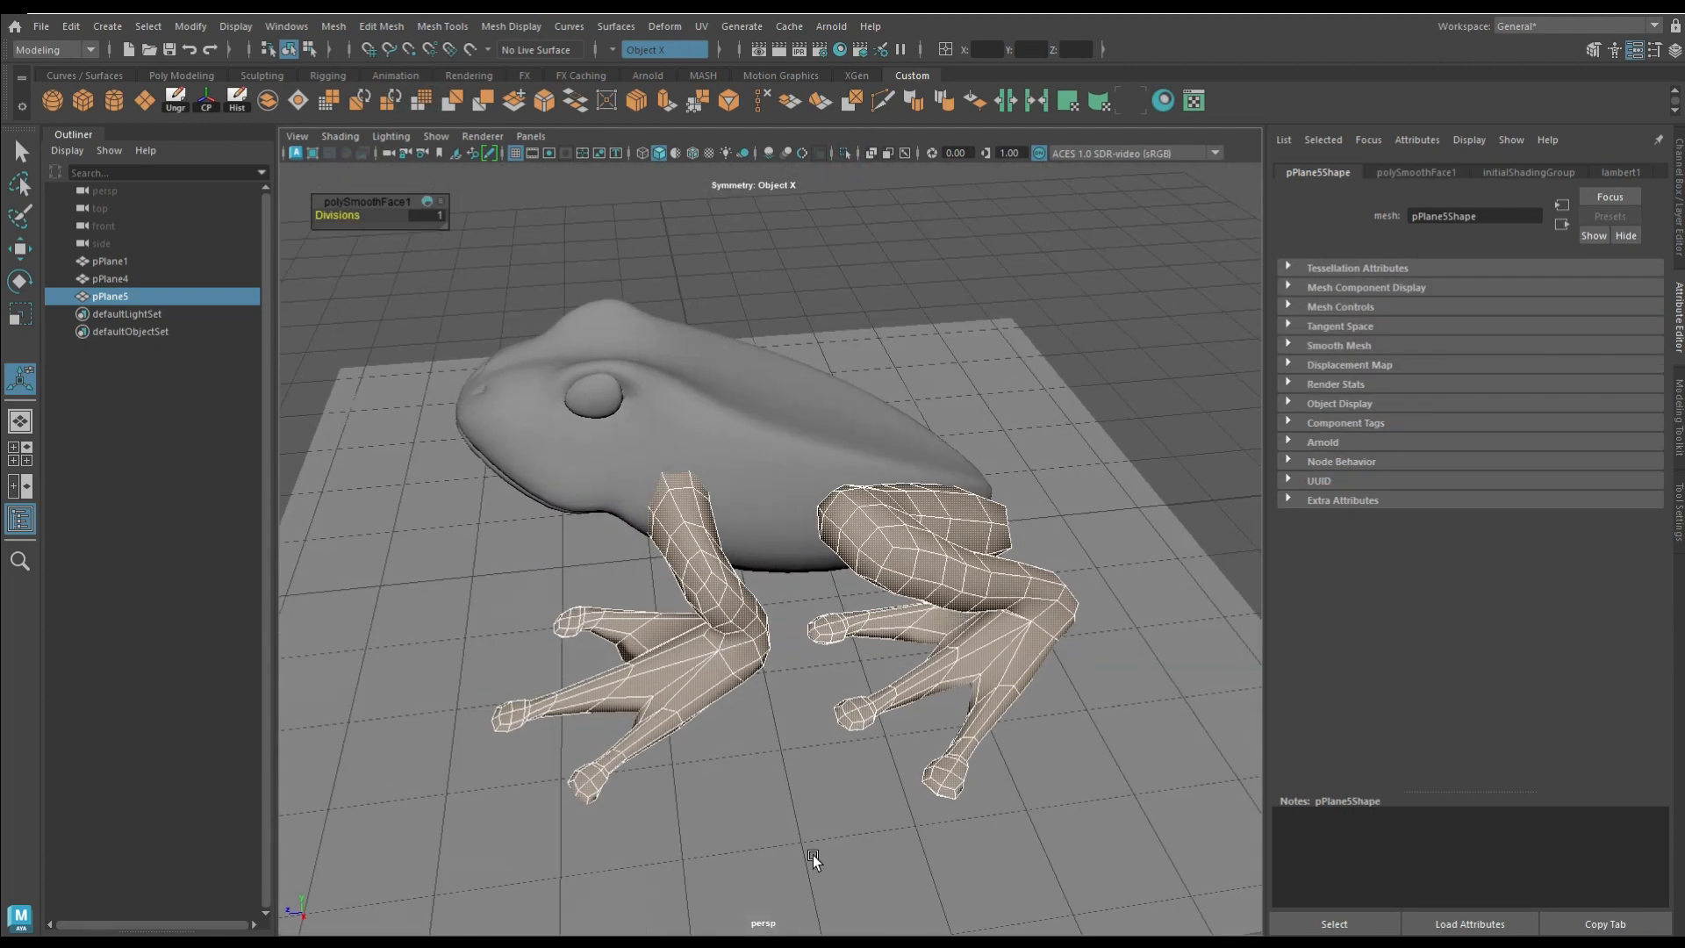
# Step: Mirror the smoothed leg mesh to the opposite side of the frog's body
pyautogui.click(902, 555)
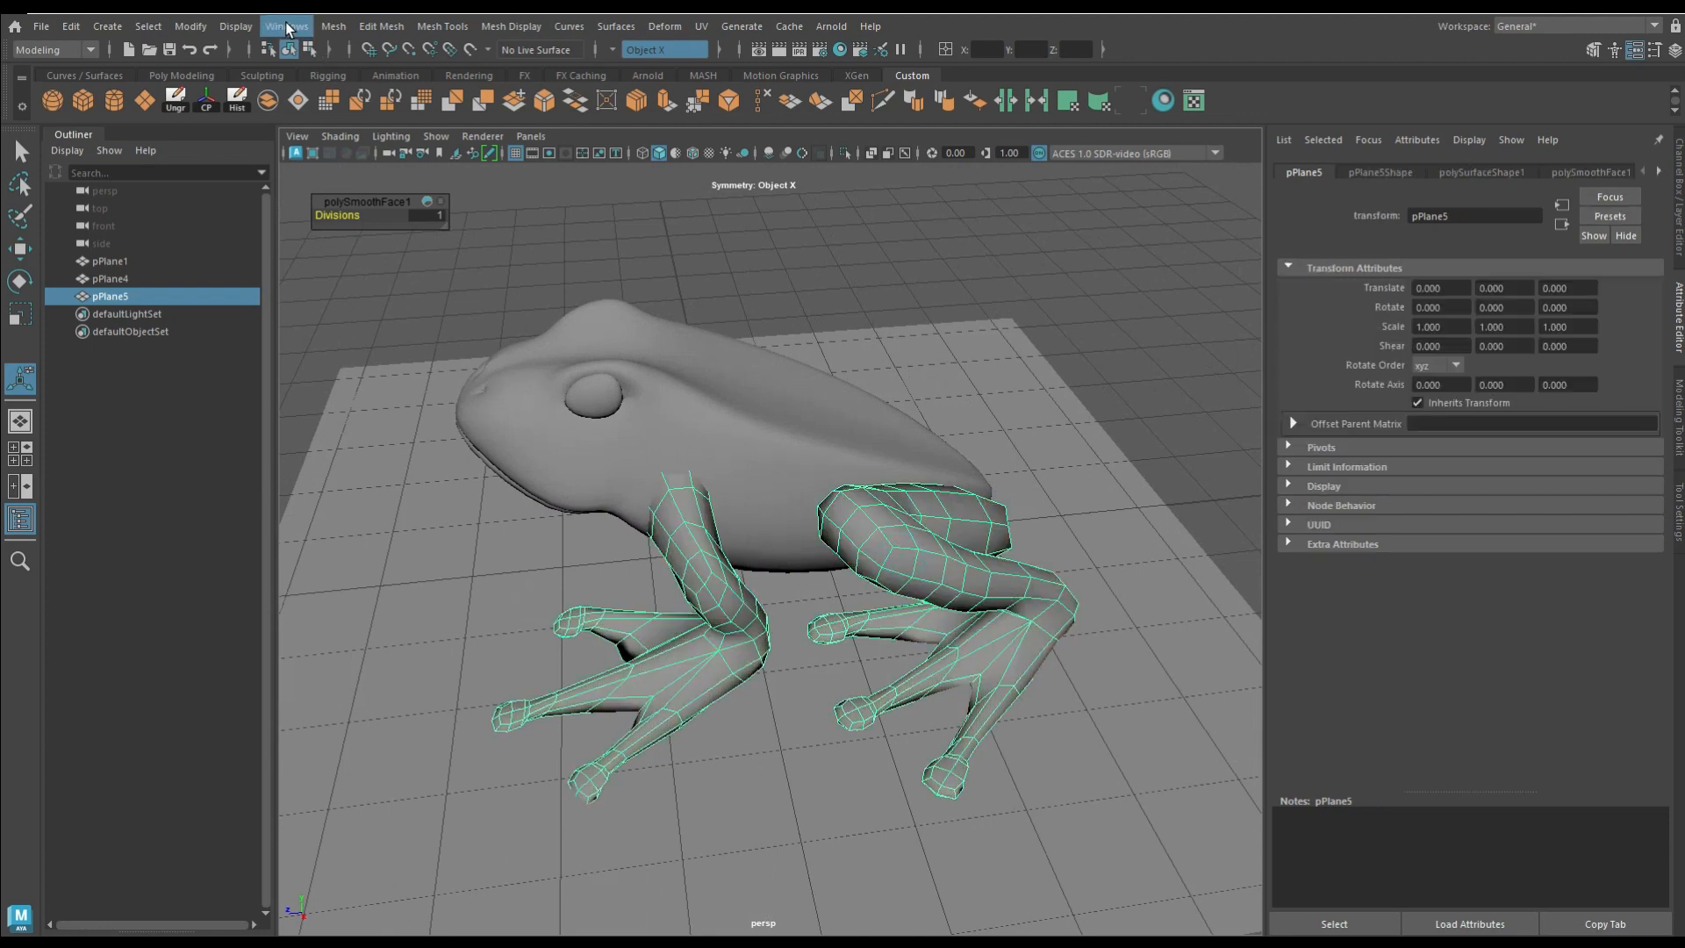
pyautogui.click(389, 33)
pyautogui.moveTo(334, 27)
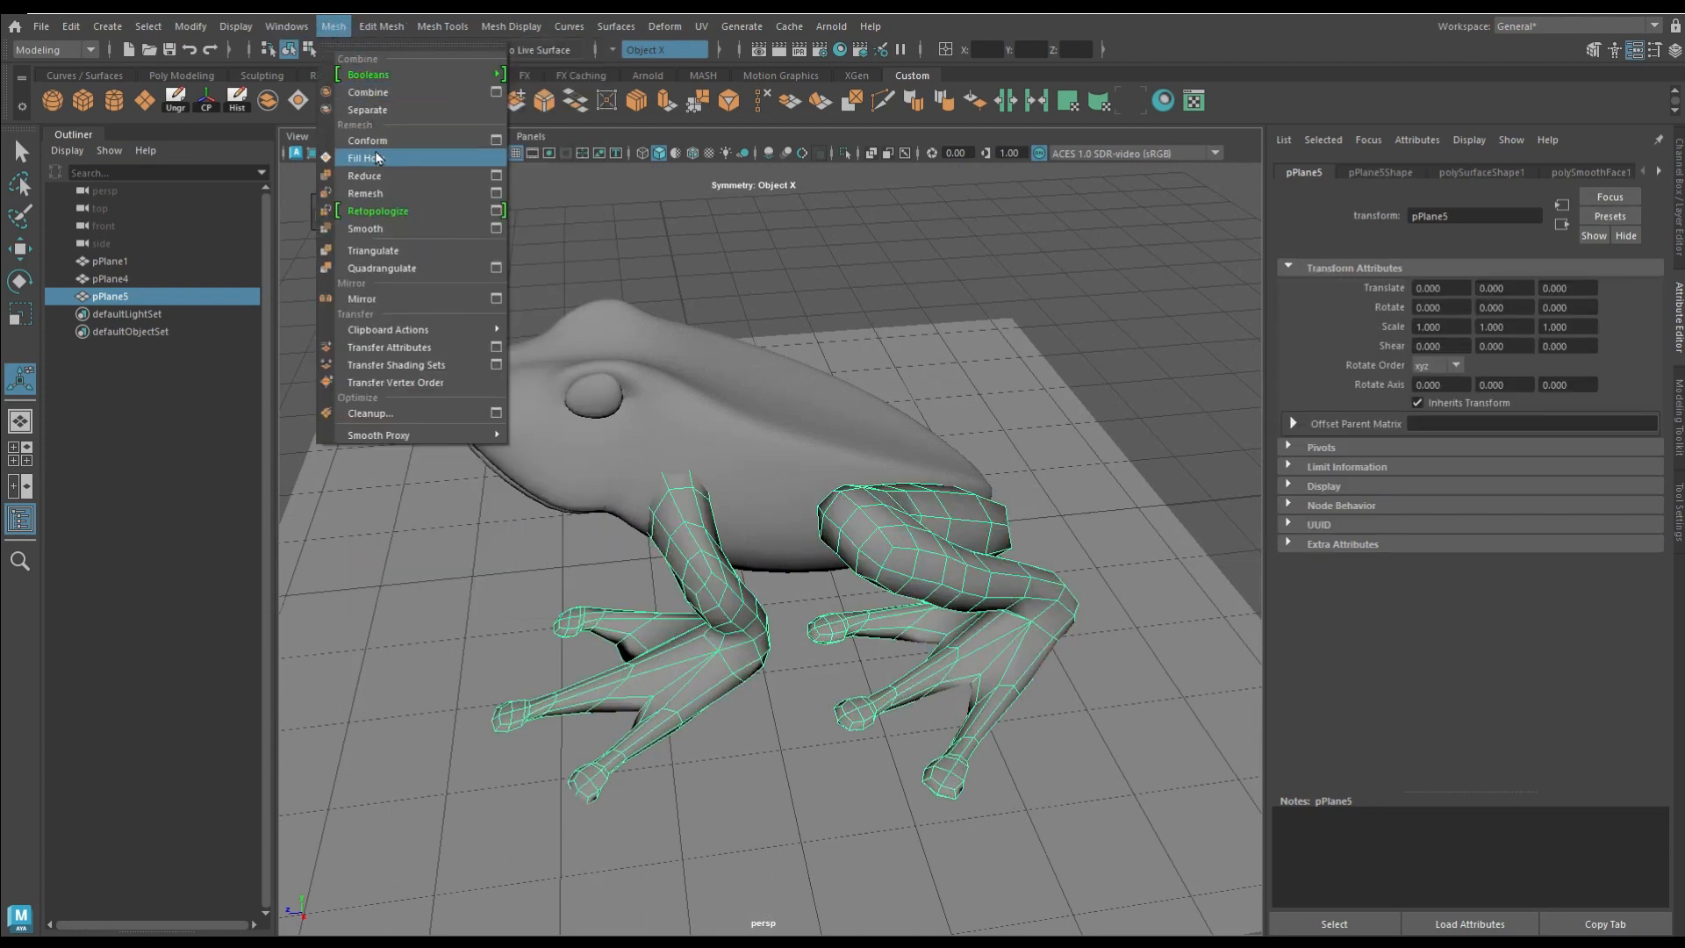
pyautogui.click(369, 301)
pyautogui.keyDown('alt'); pyautogui.moveTo(370, 301); pyautogui.dragTo(442, 389); pyautogui.keyUp('alt')
pyautogui.click(841, 148)
pyautogui.keyDown('alt'); pyautogui.moveTo(877, 398); pyautogui.dragTo(351, 272); pyautogui.keyUp('alt')
pyautogui.click(843, 147)
# Step: Apply Smooth to the frog's body mesh and deselect it
pyautogui.keyDown('alt'); pyautogui.moveTo(1138, 446); pyautogui.dragTo(777, 434); pyautogui.keyUp('alt')
pyautogui.click(777, 433)
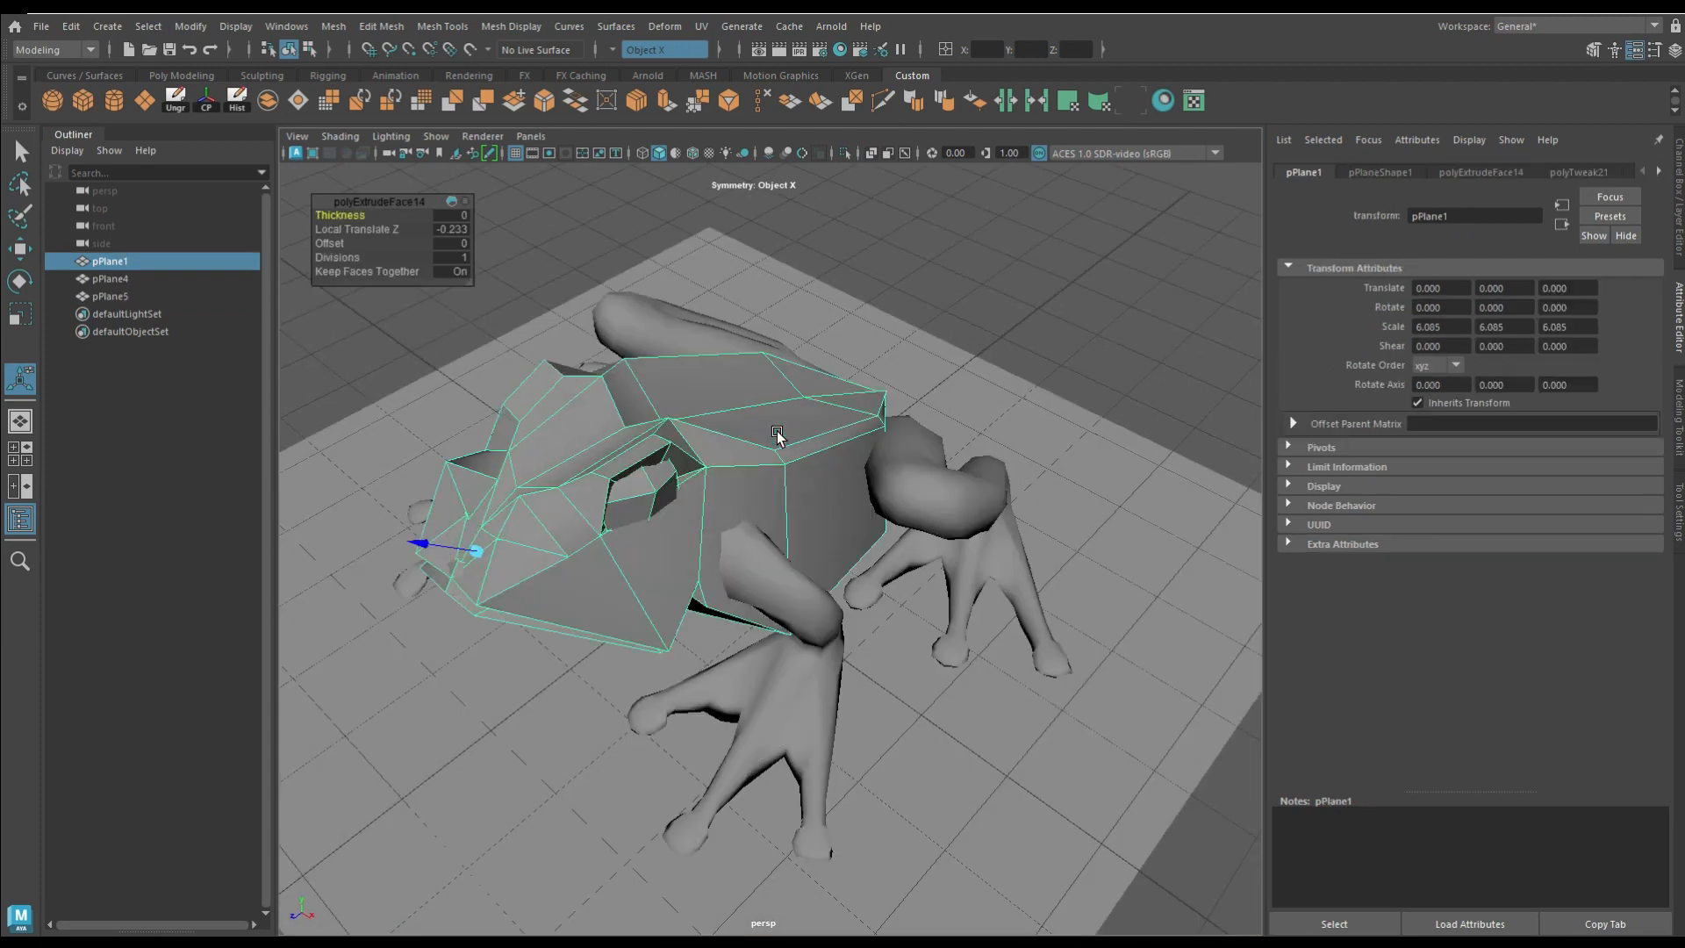
pyautogui.click(423, 100)
pyautogui.click(1068, 334)
pyautogui.keyDown('alt'); pyautogui.moveTo(1068, 335); pyautogui.dragTo(771, 451); pyautogui.keyUp('alt')
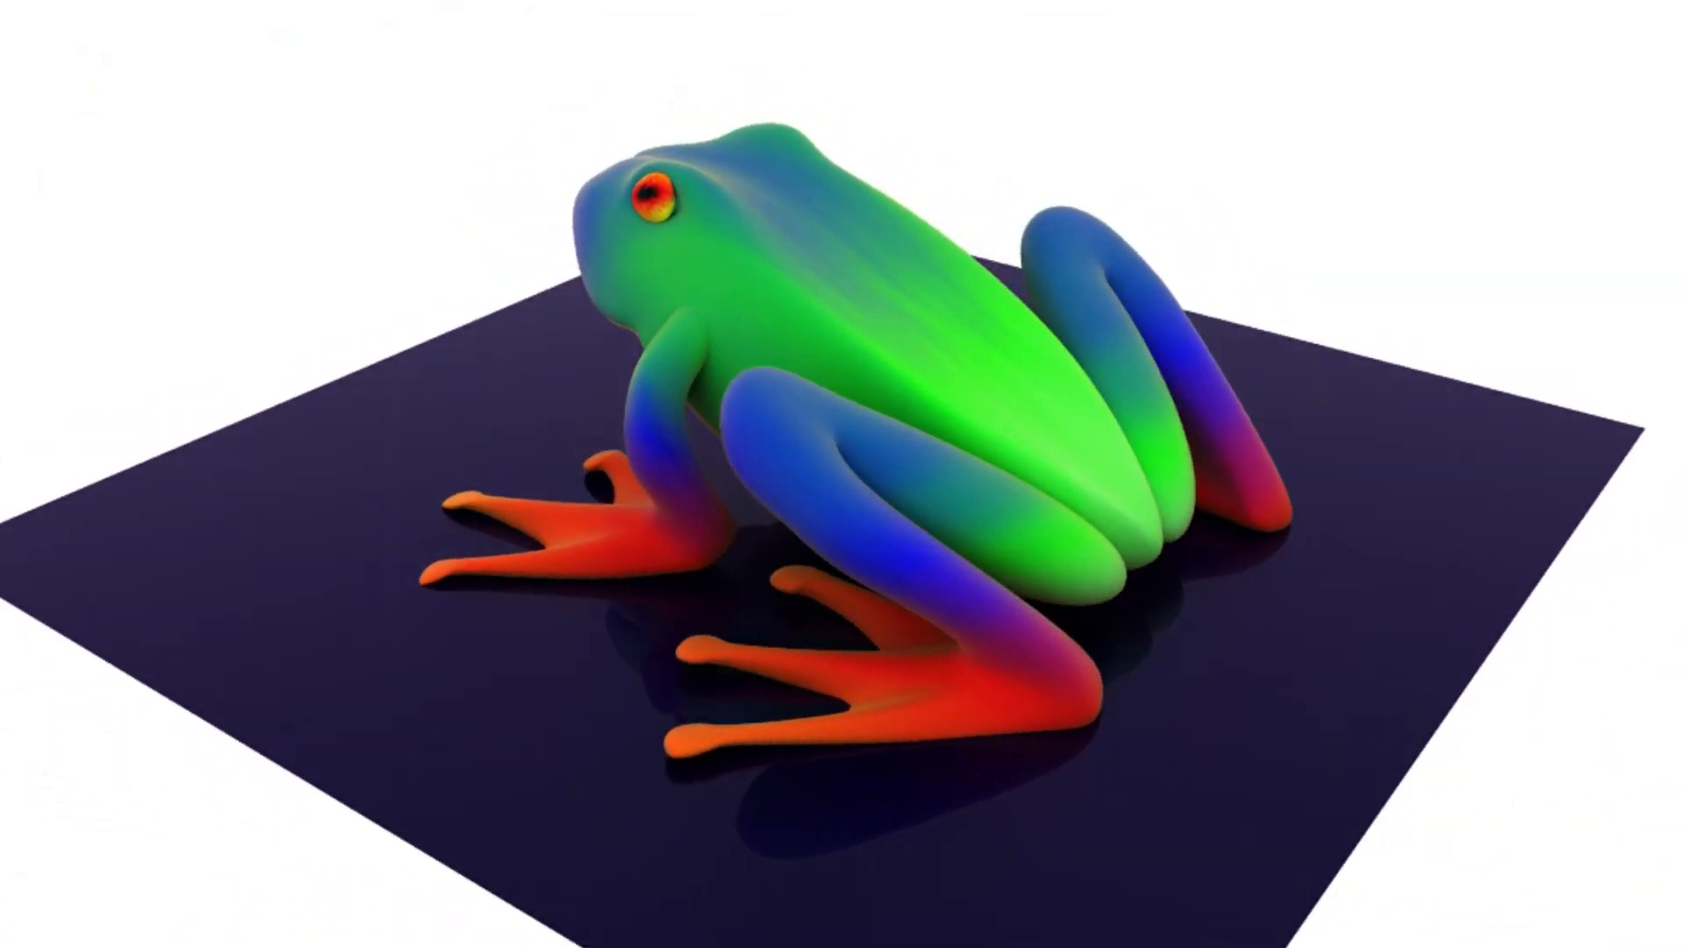